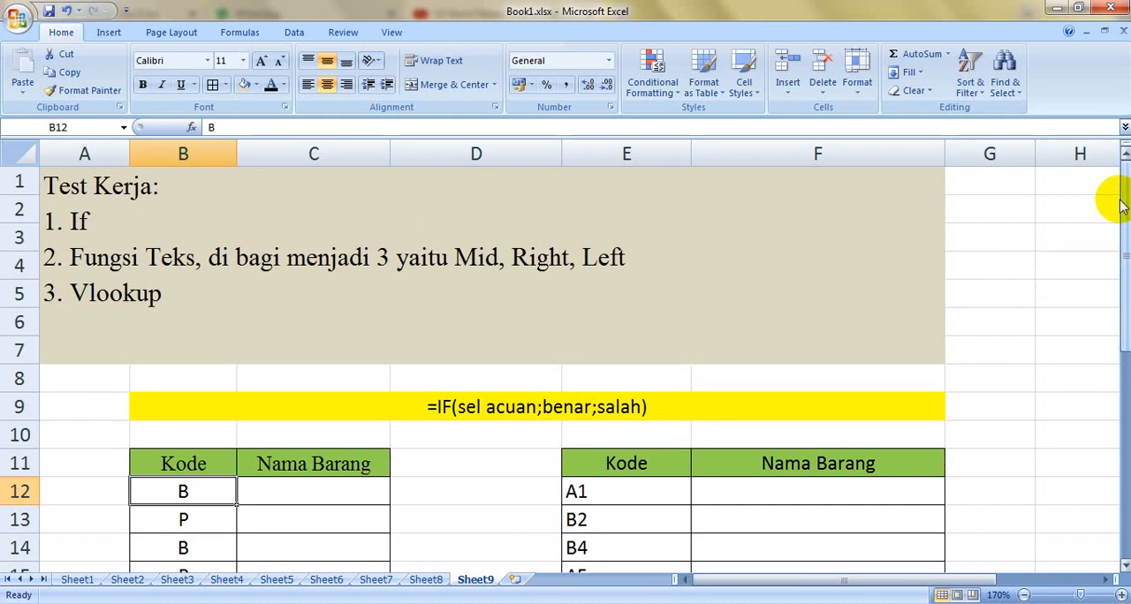
Step: Enter the formula =IF(B12="B";"BUKU";"PULPEN") in C12 of the first Nama Barang column
left_click(1130, 234)
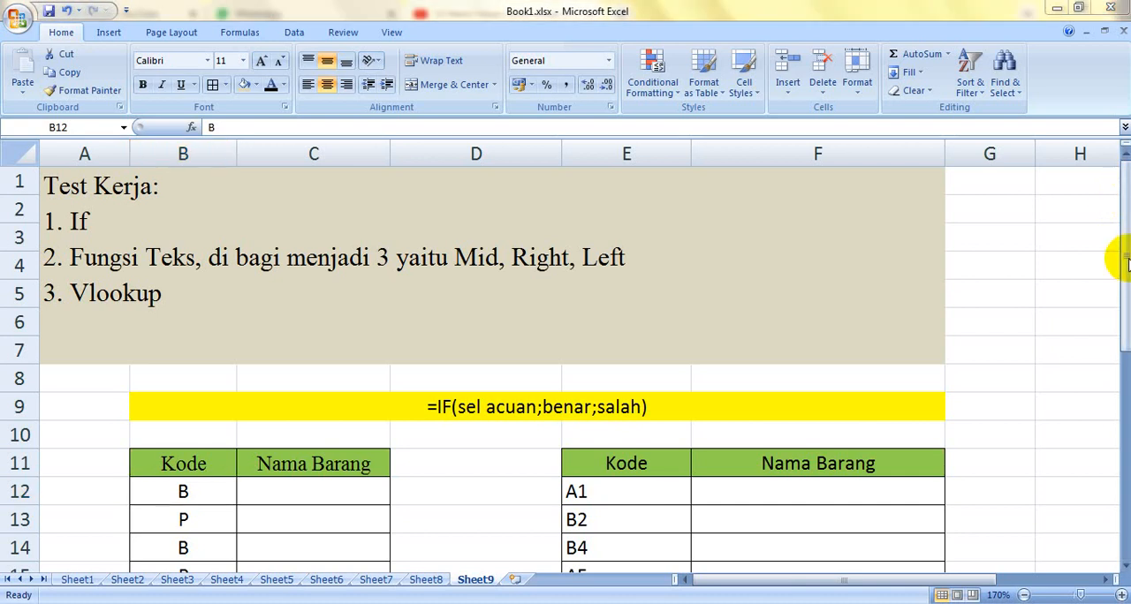
left_click(1127, 290)
left_click_drag(1126, 291, 1113, 384)
left_click(344, 356)
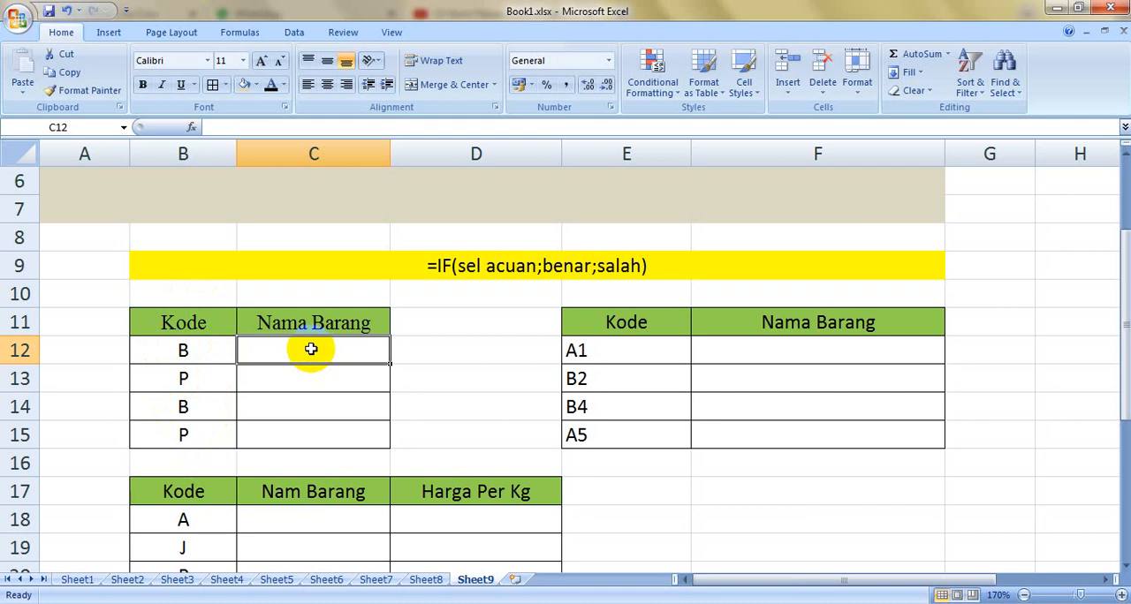
type("=")
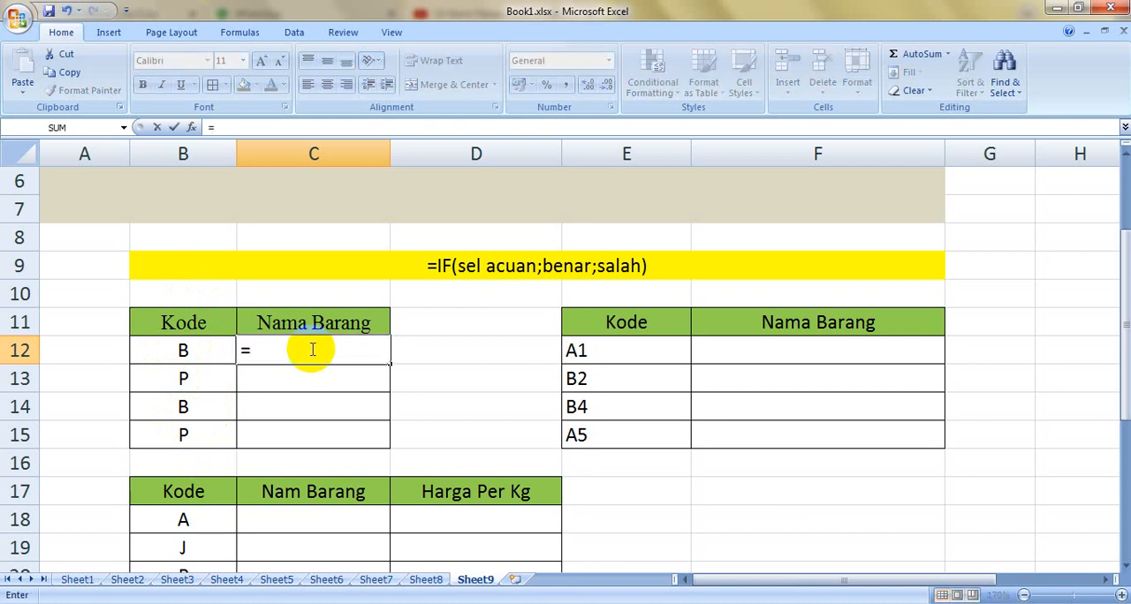
type("IF")
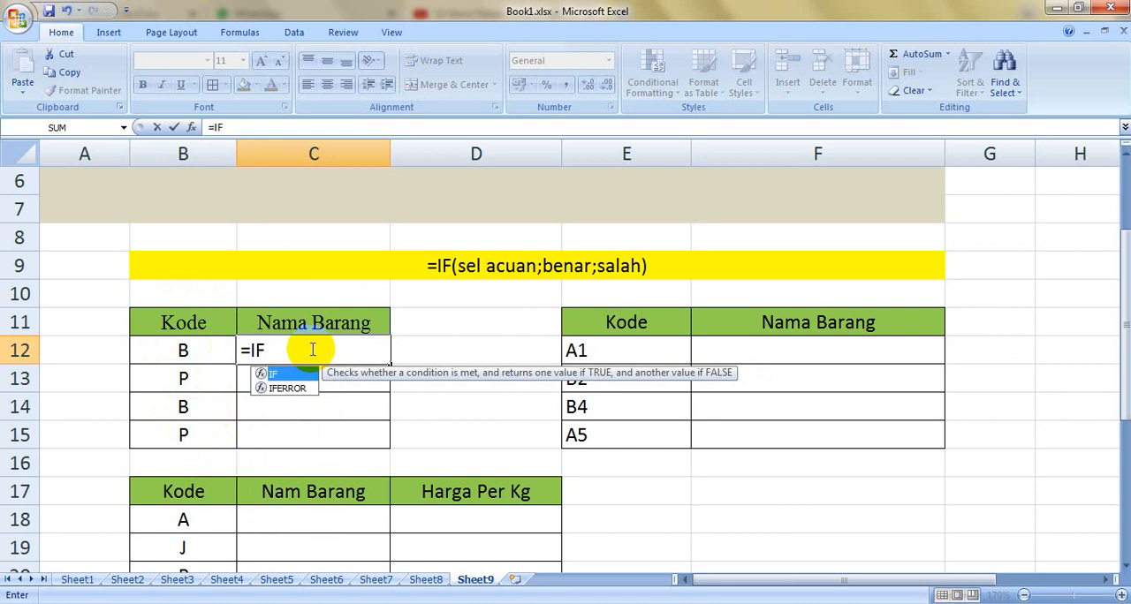
type("(")
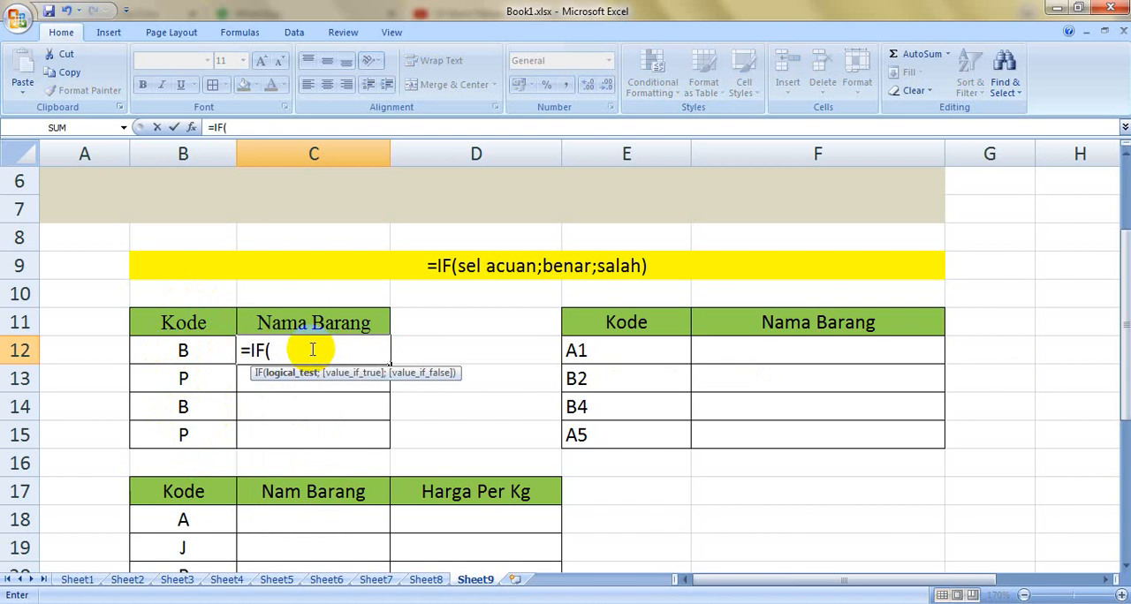
left_click(187, 351)
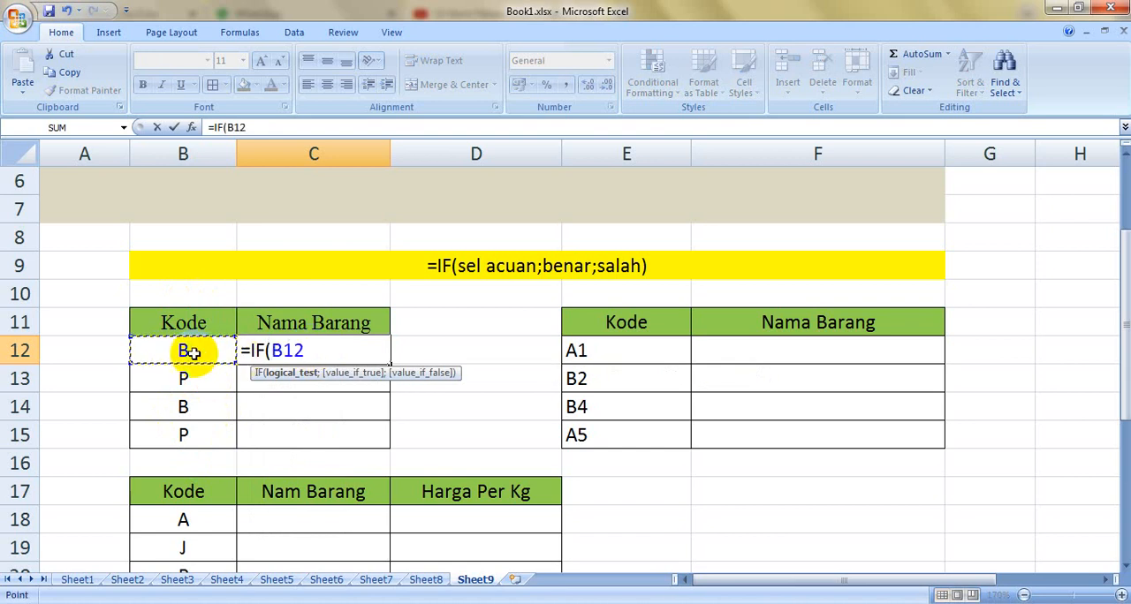
type("=\"B\";")
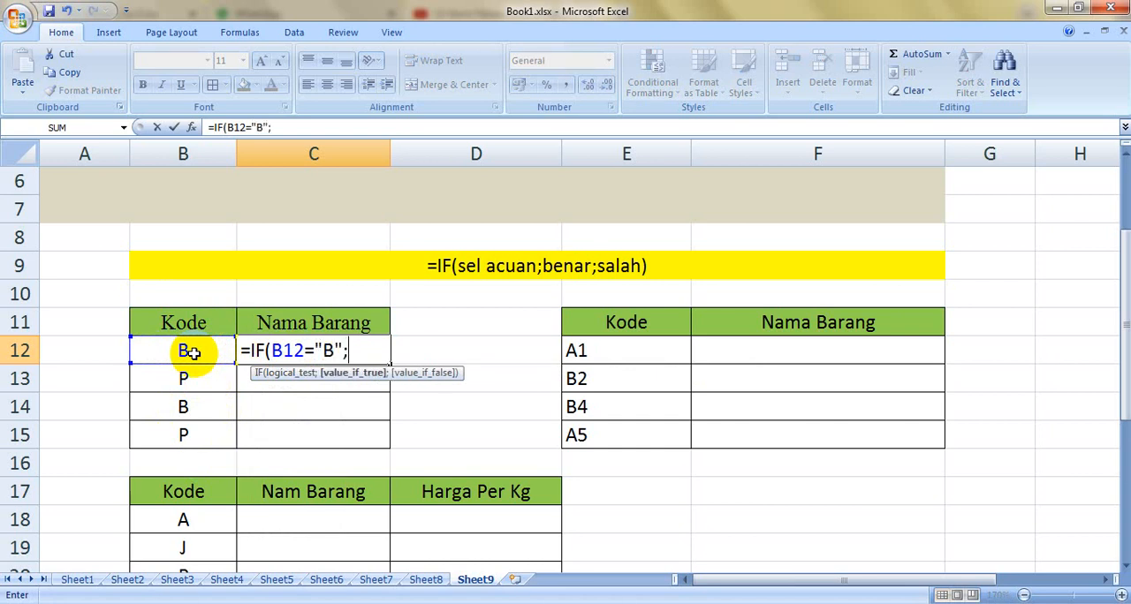
type("\"BA")
type("UKU\";")
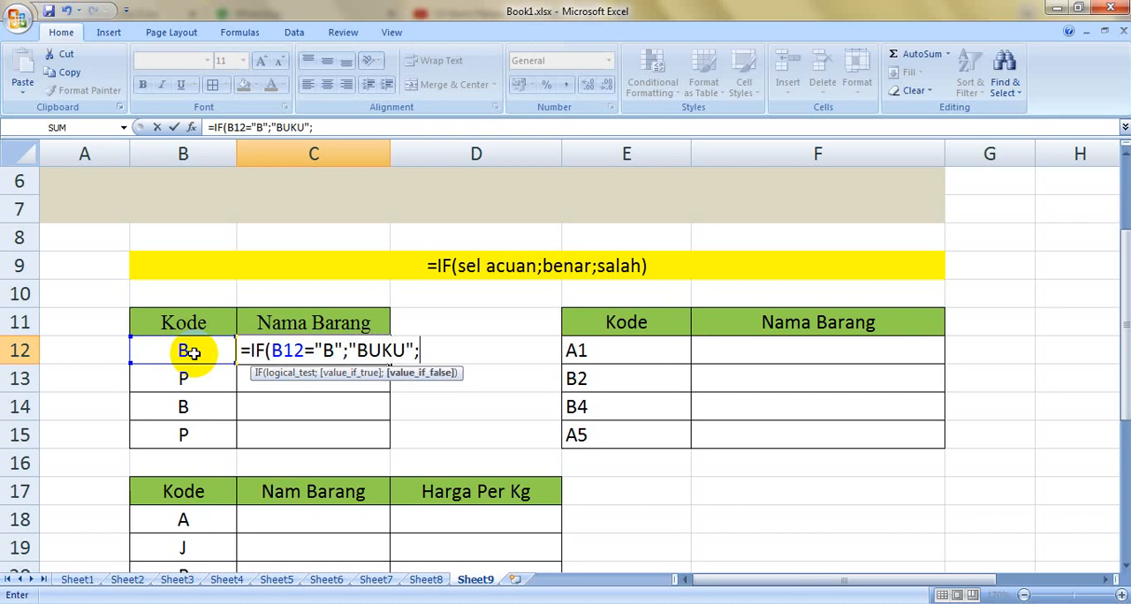
type("\"PUP")
type("LPEN")
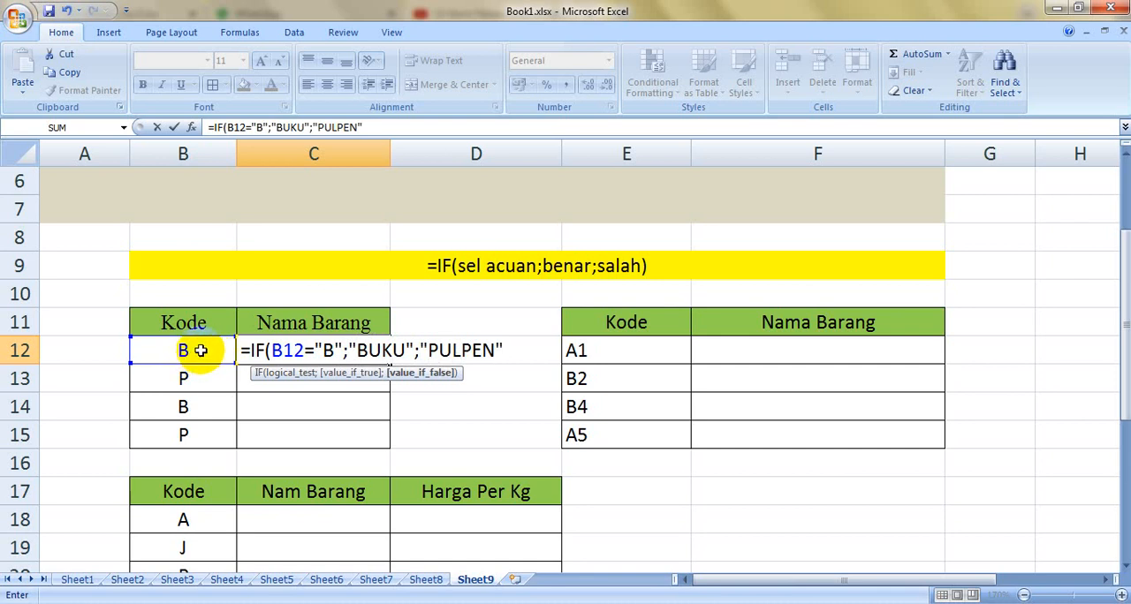
key("Return")
Step: Fill the IF formula from C12 down through C15
left_click(351, 349)
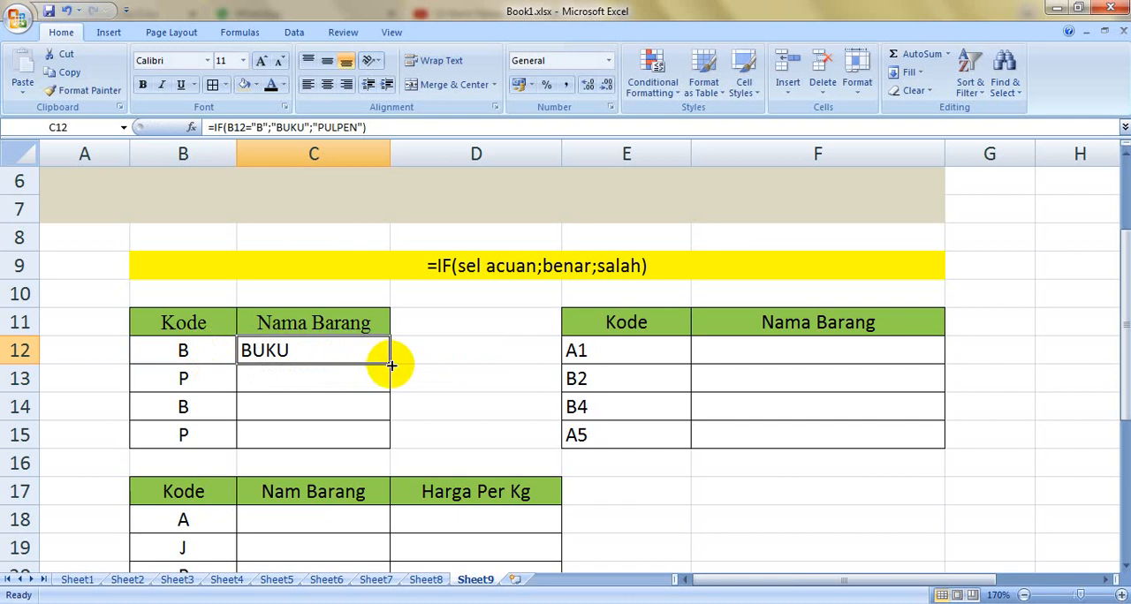
double_click(391, 365)
left_click(408, 369)
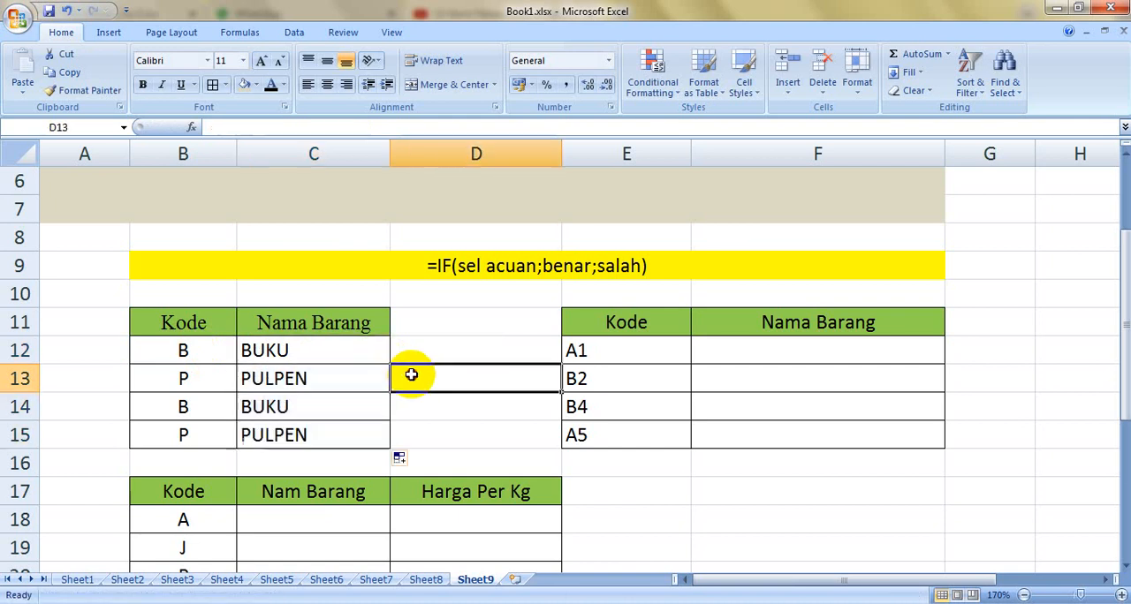
Step: Open the formula in C12 to review its arguments, leaving it as it is
left_click(311, 357)
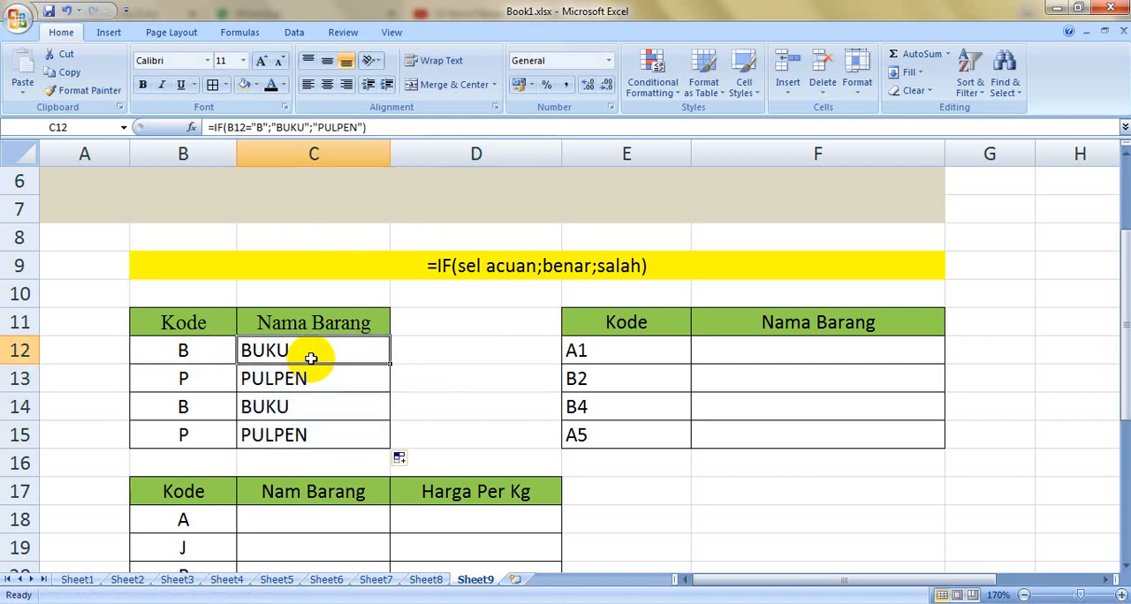
double_click(311, 358)
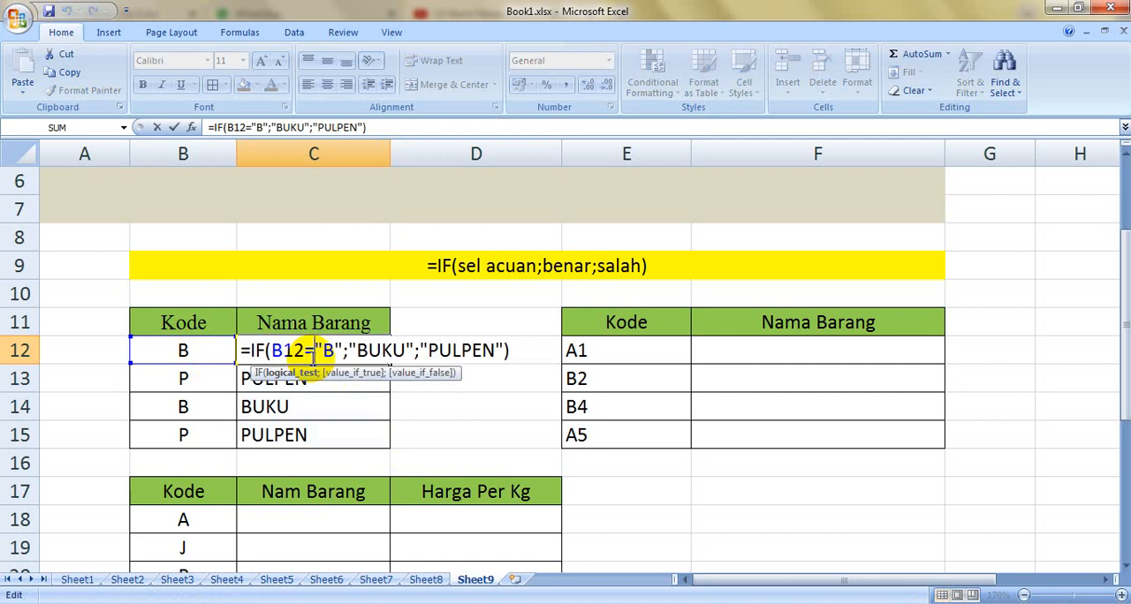
key("Return")
Step: Test the IF formula with other codes by setting B13 to Z and B15 to S
left_click(205, 375)
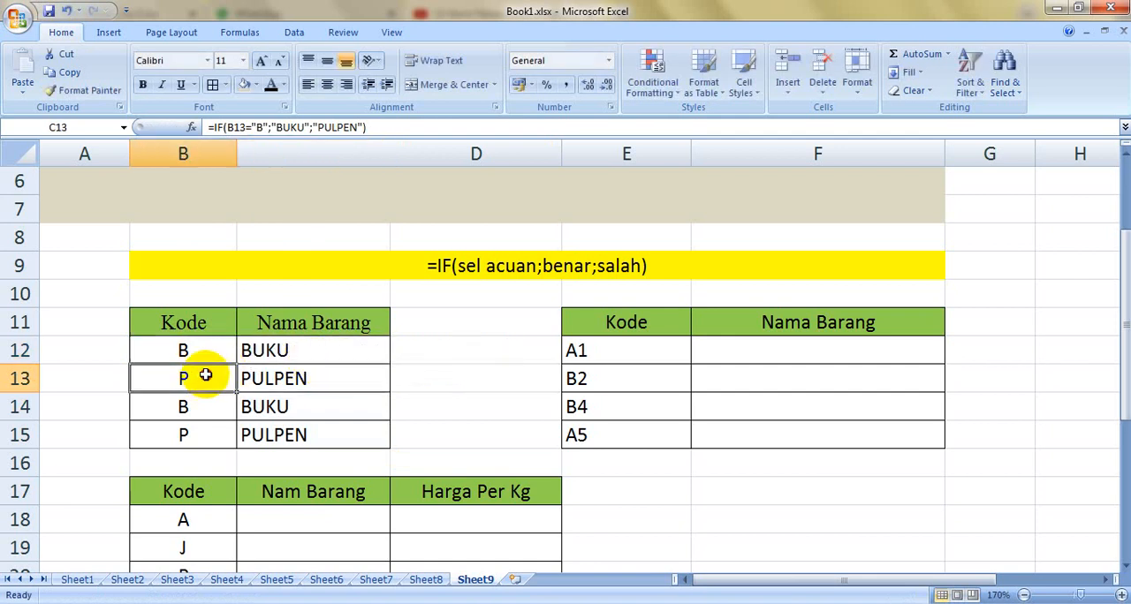
key("BackSpace")
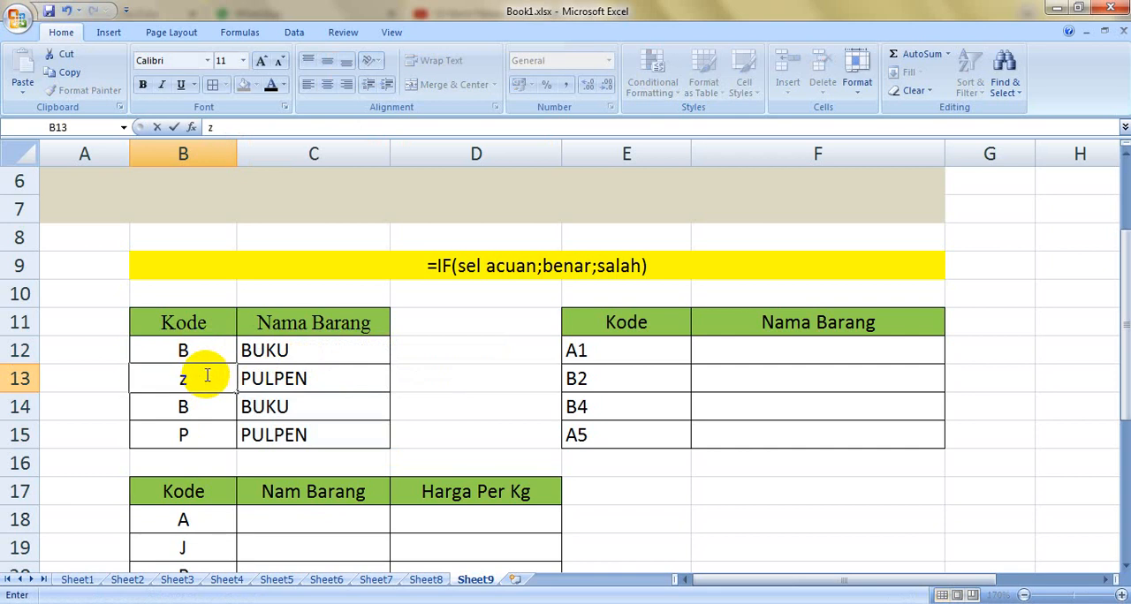
key("Return")
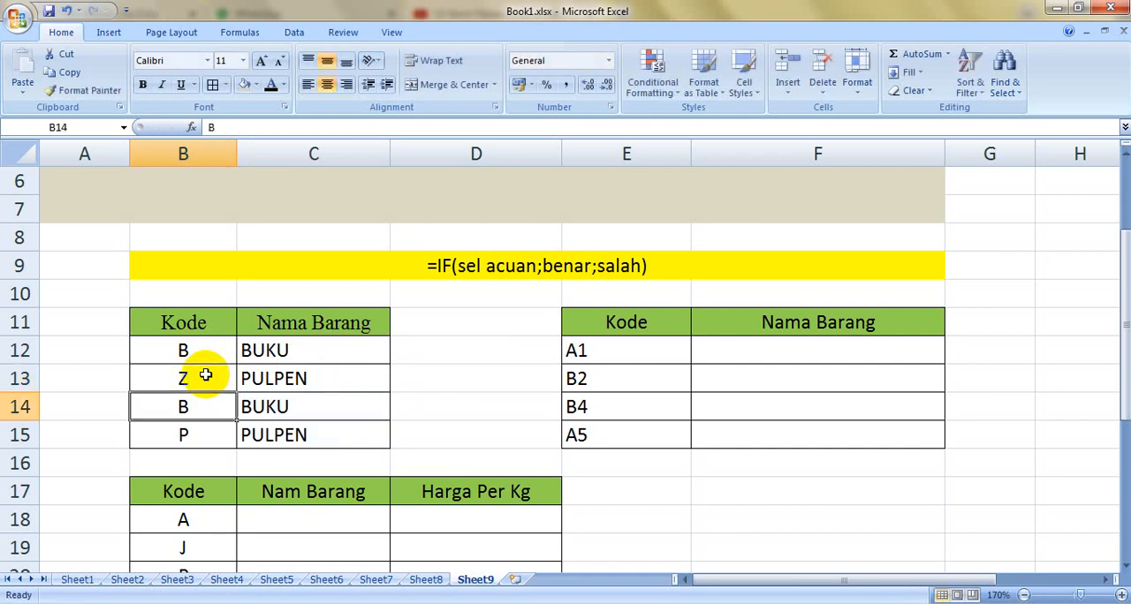
left_click(208, 437)
key("BackSpace")
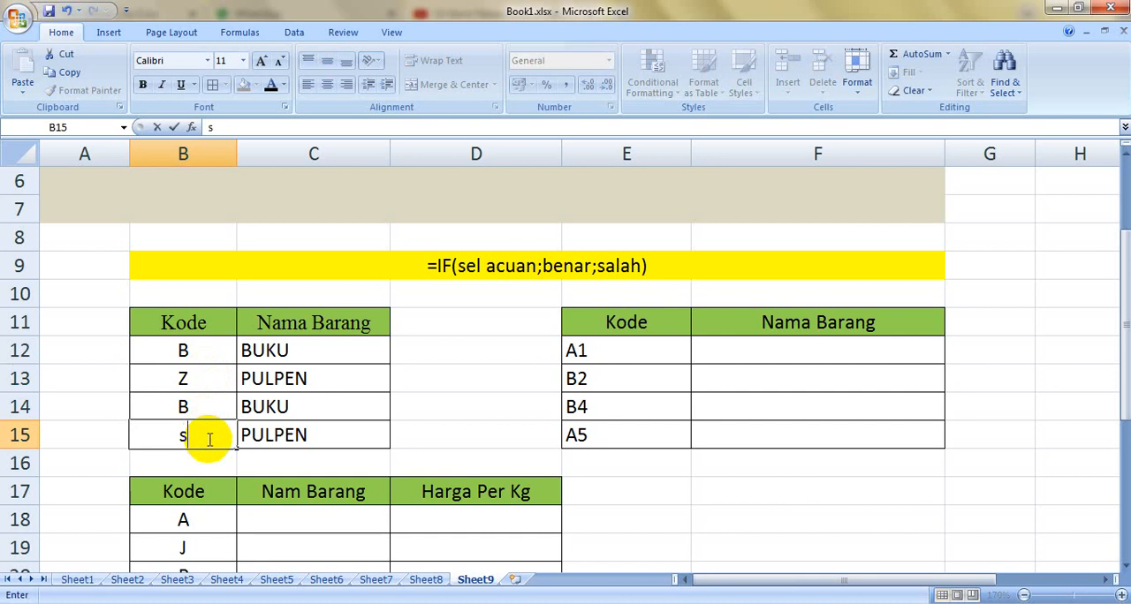
type("S")
key("Return")
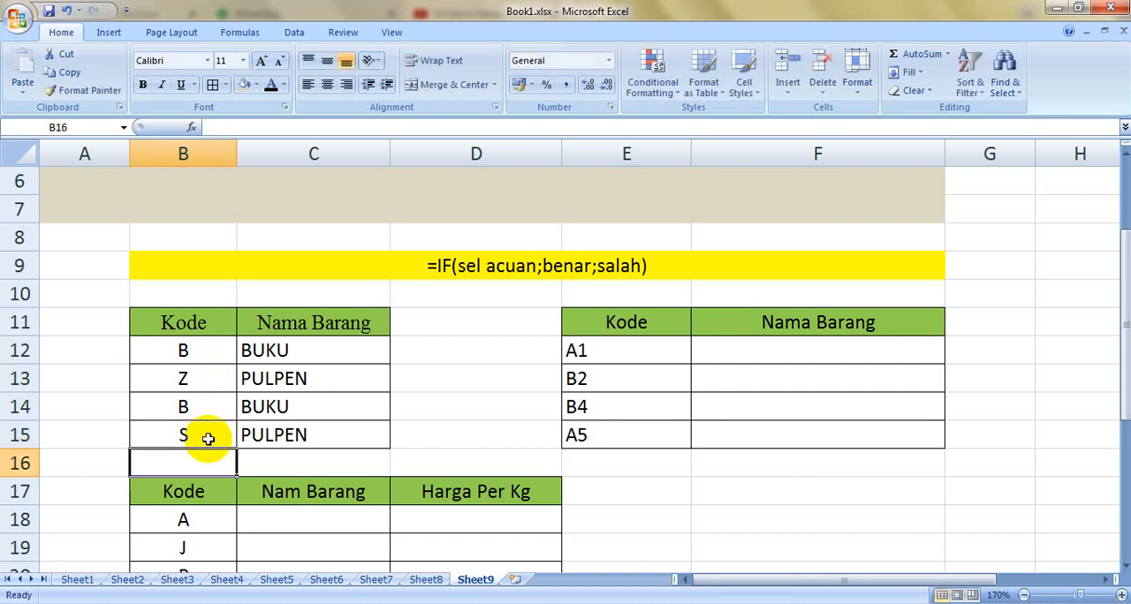
Step: Set the font color of the code in B12 to red
left_click(189, 349)
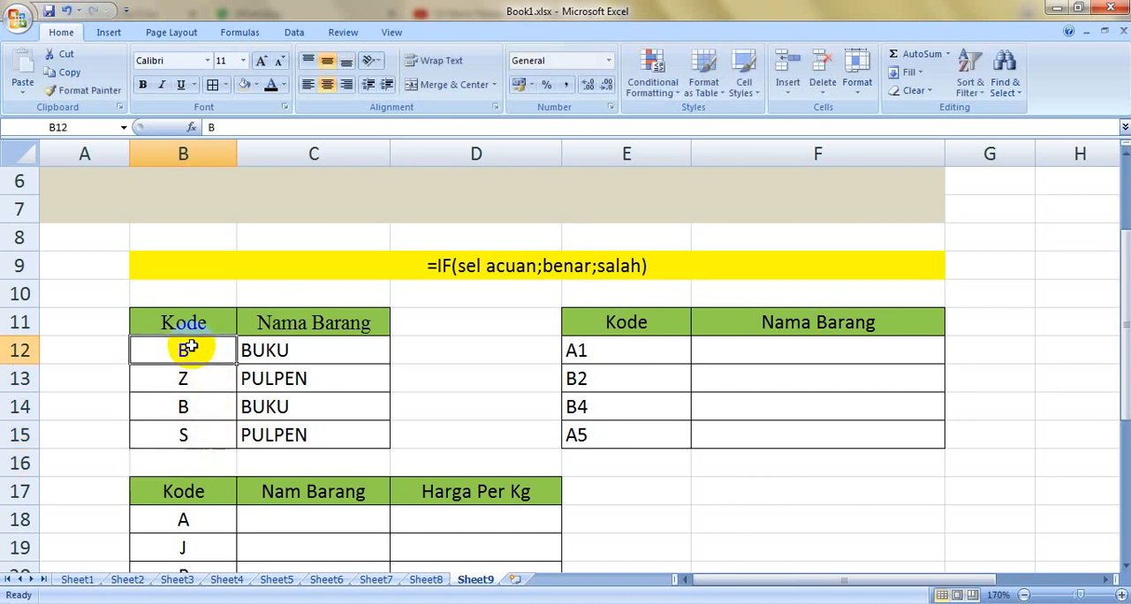
left_click(282, 84)
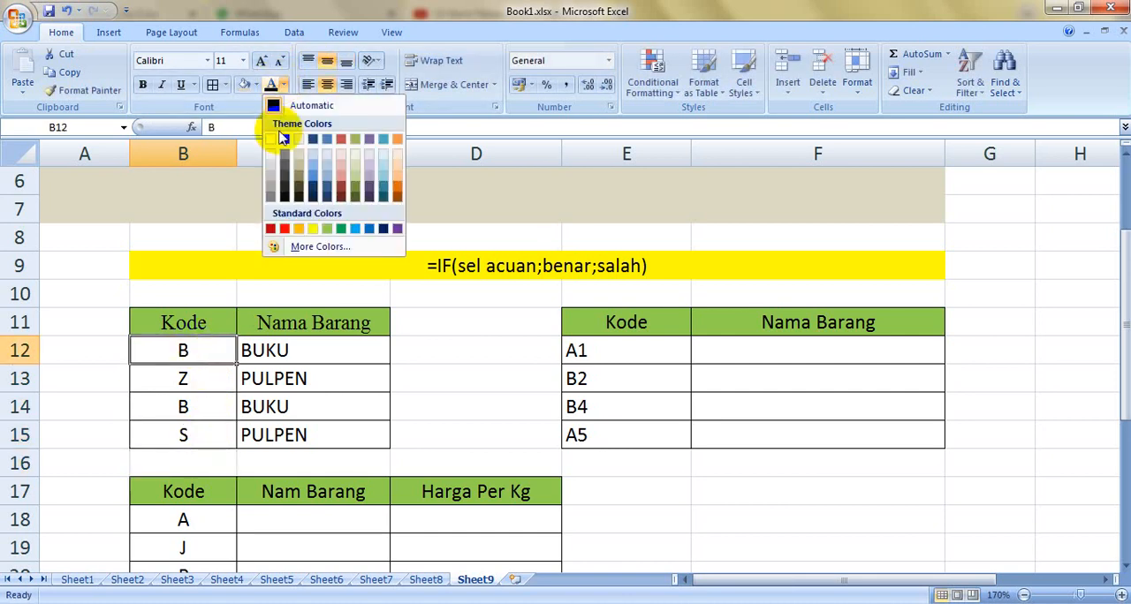
left_click(281, 247)
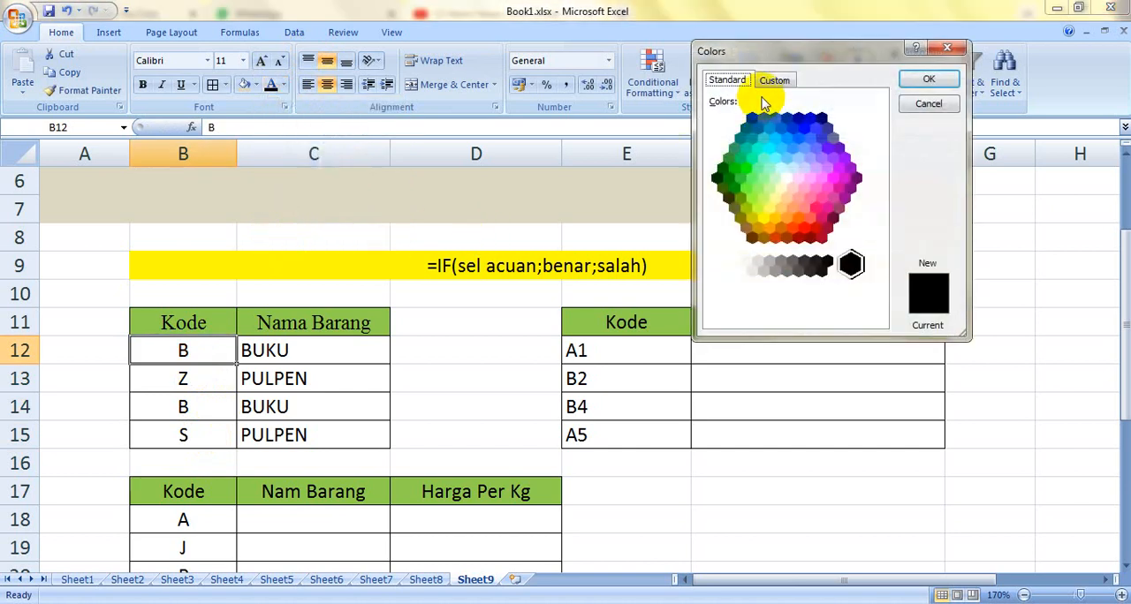
left_click(947, 47)
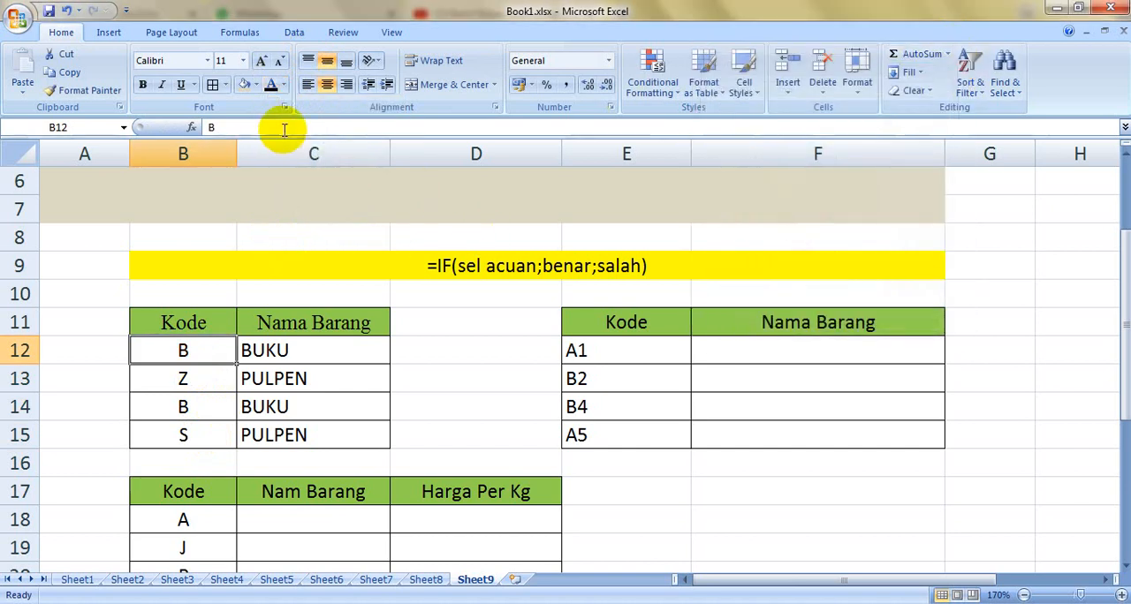
left_click(282, 85)
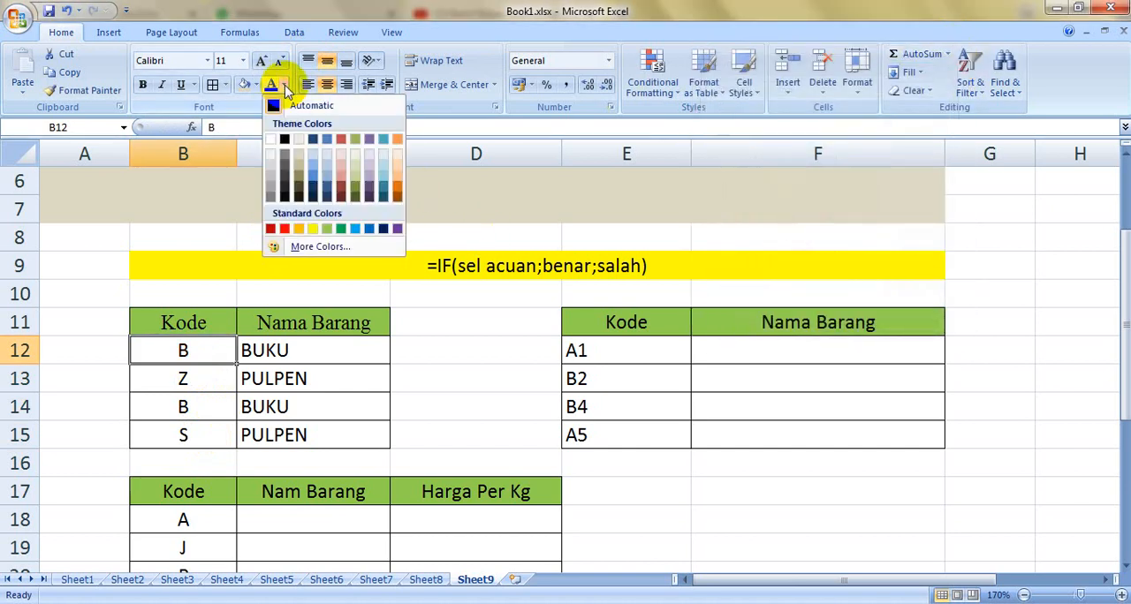
left_click(285, 229)
left_click(491, 457)
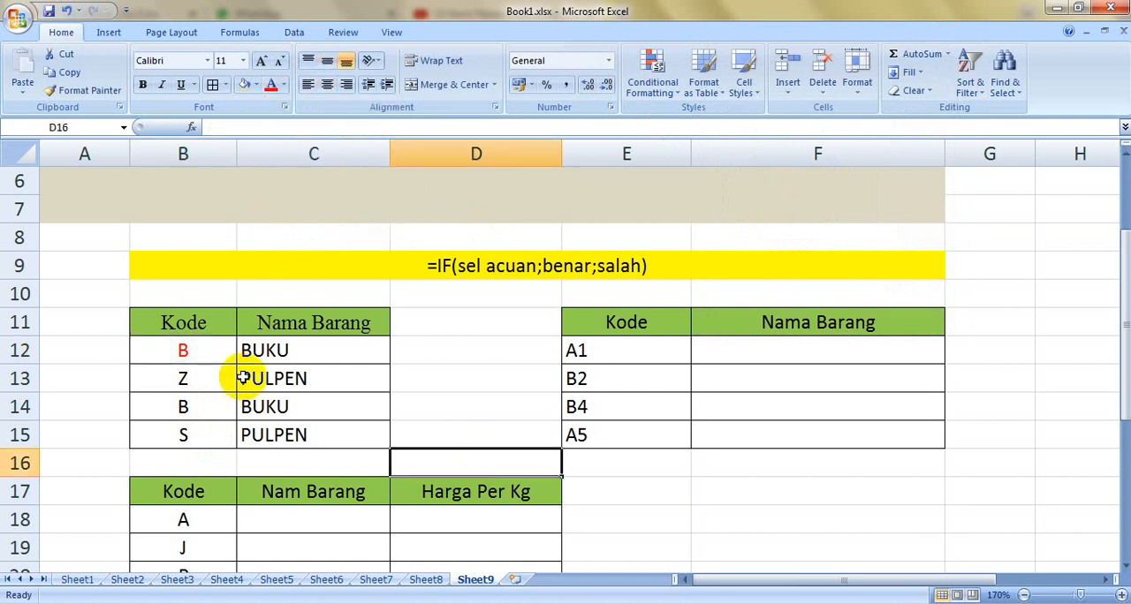
Step: Compare the red code in B12 with the logical test in the C12 formula
left_click(207, 349)
left_click(292, 349)
double_click(323, 349)
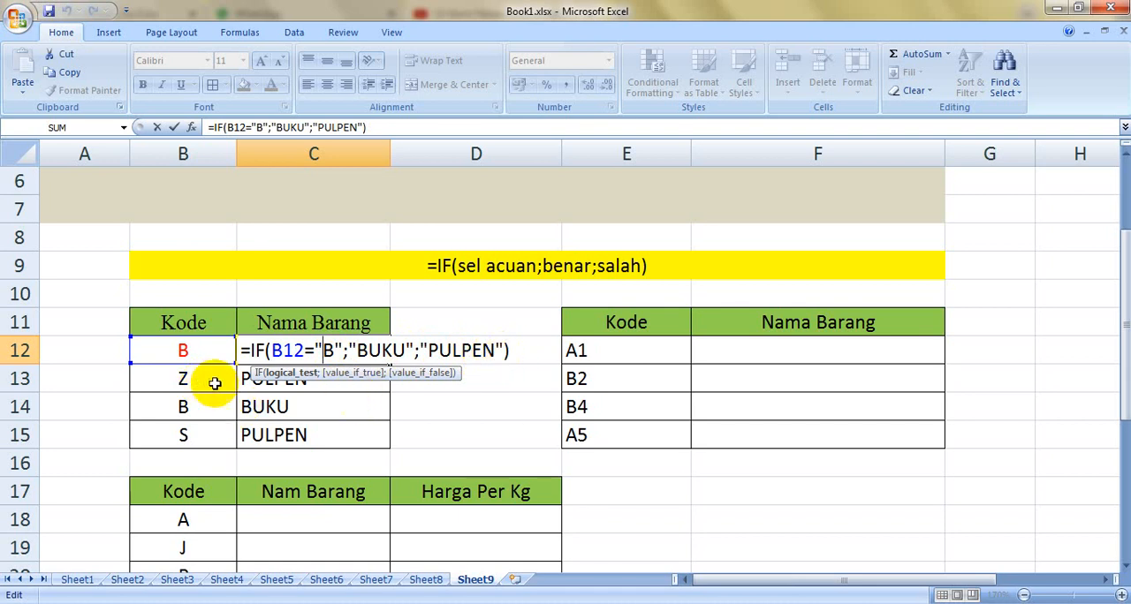
key("Return")
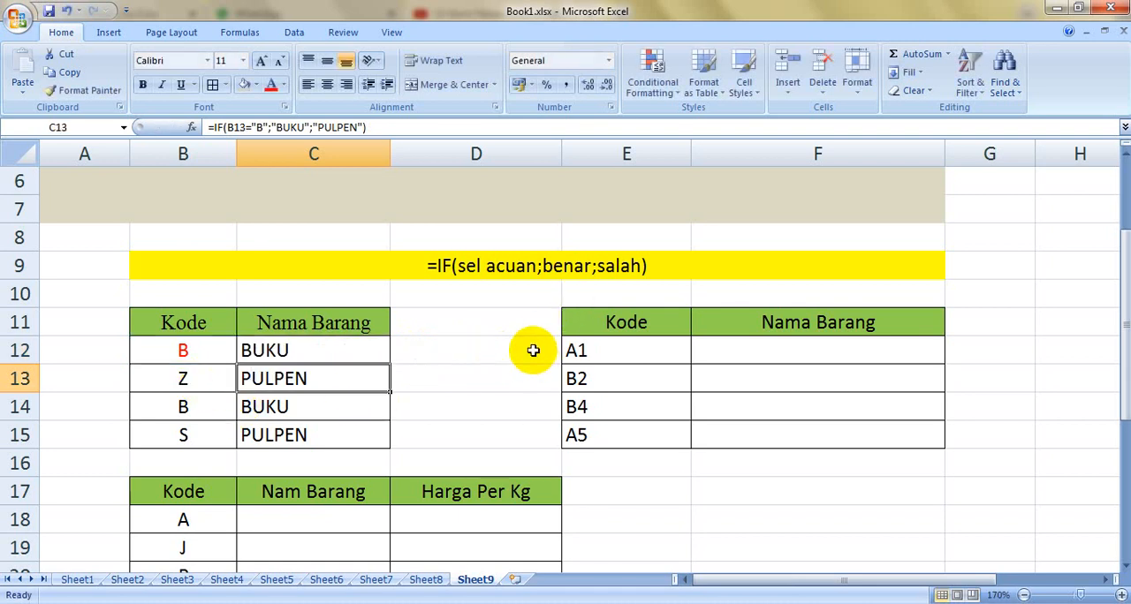
Step: Set the codes in B13 and B15 to P
left_click(187, 382)
key("BackSpace")
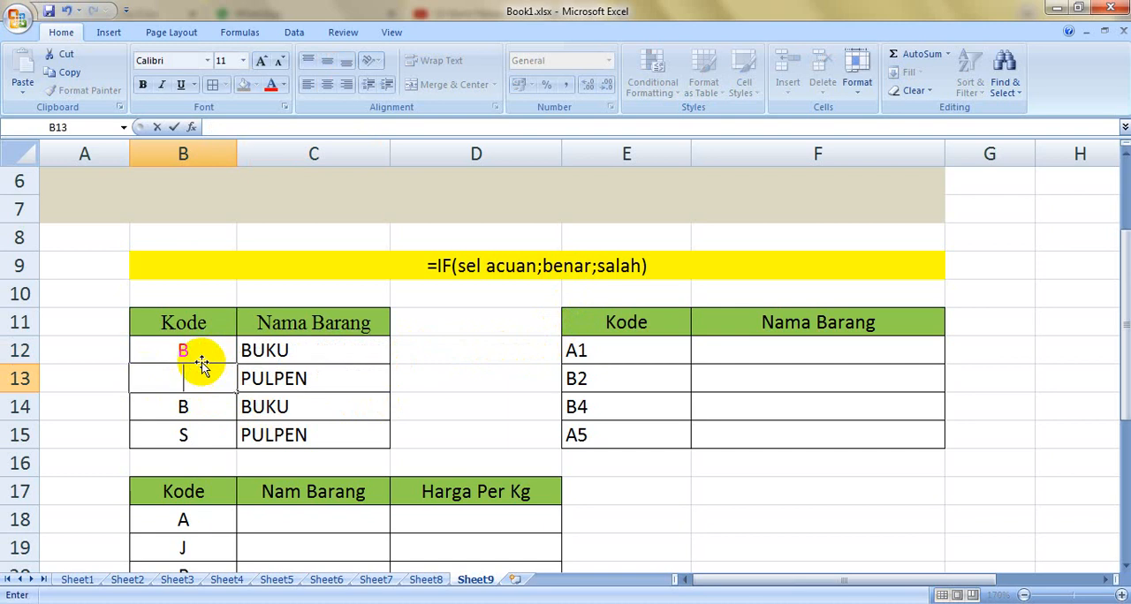
left_click(205, 436)
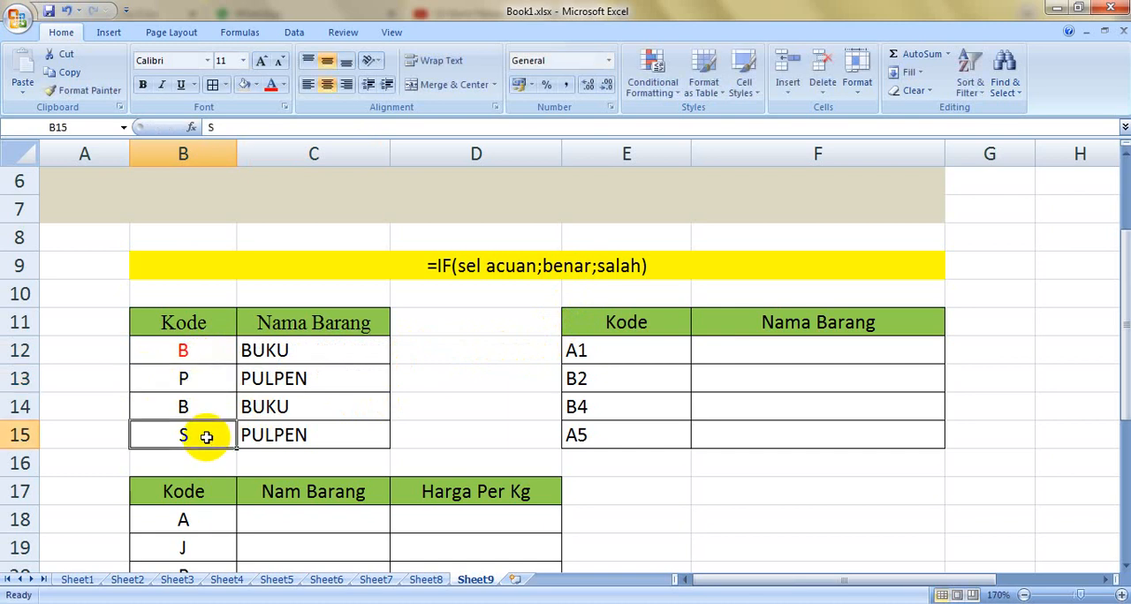
type("P")
left_click(477, 406)
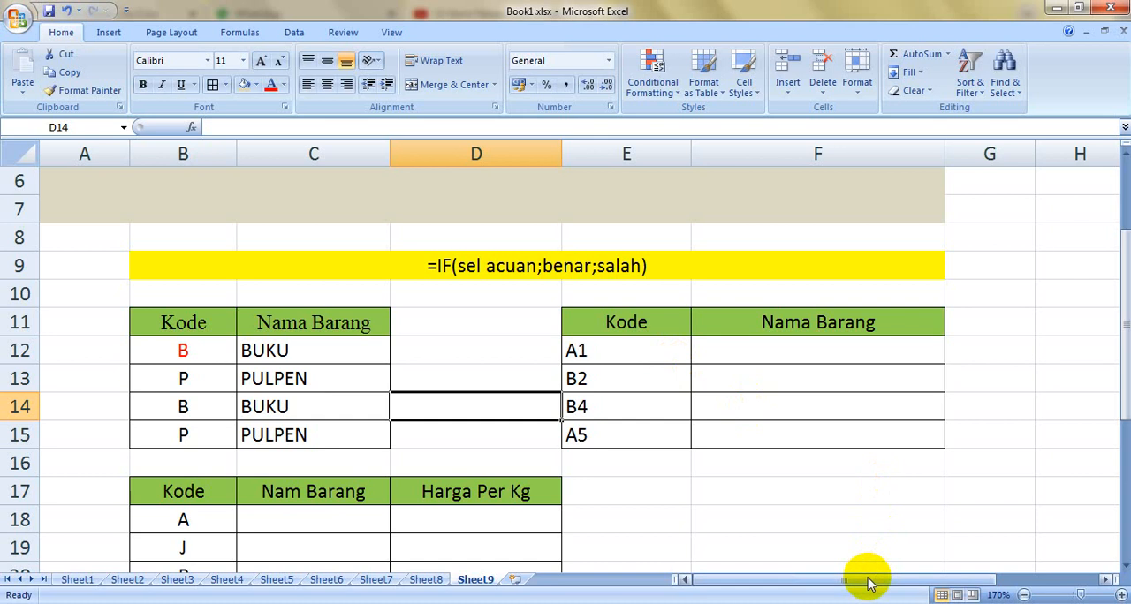
Step: Center the codes in E12:E15 of the second Kode column horizontally
left_click_drag(884, 578, 934, 586)
left_click(663, 355)
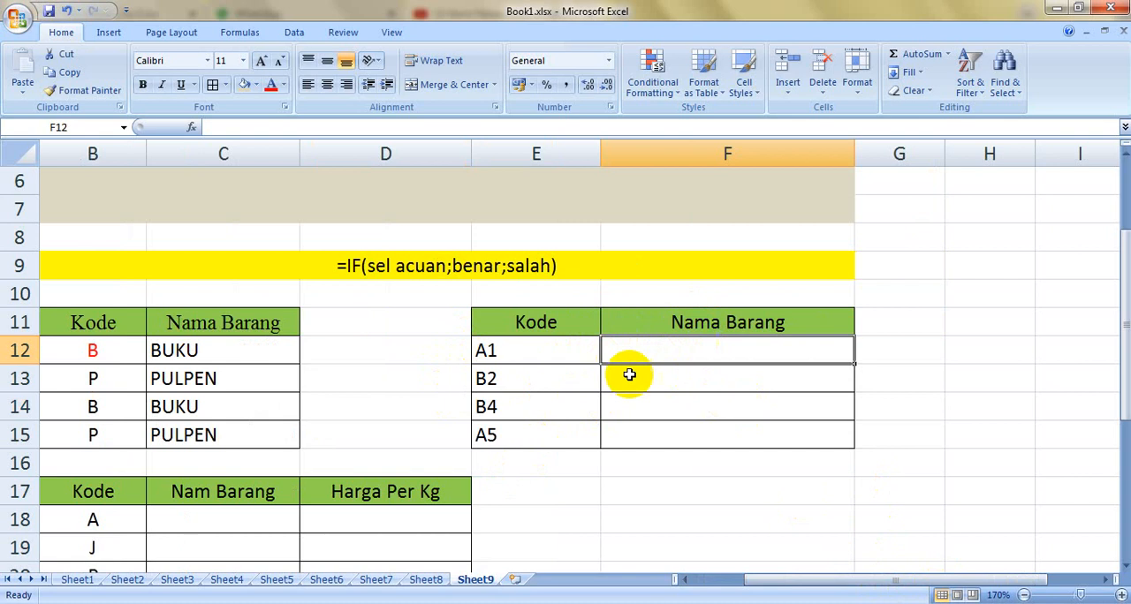
left_click_drag(566, 350, 540, 438)
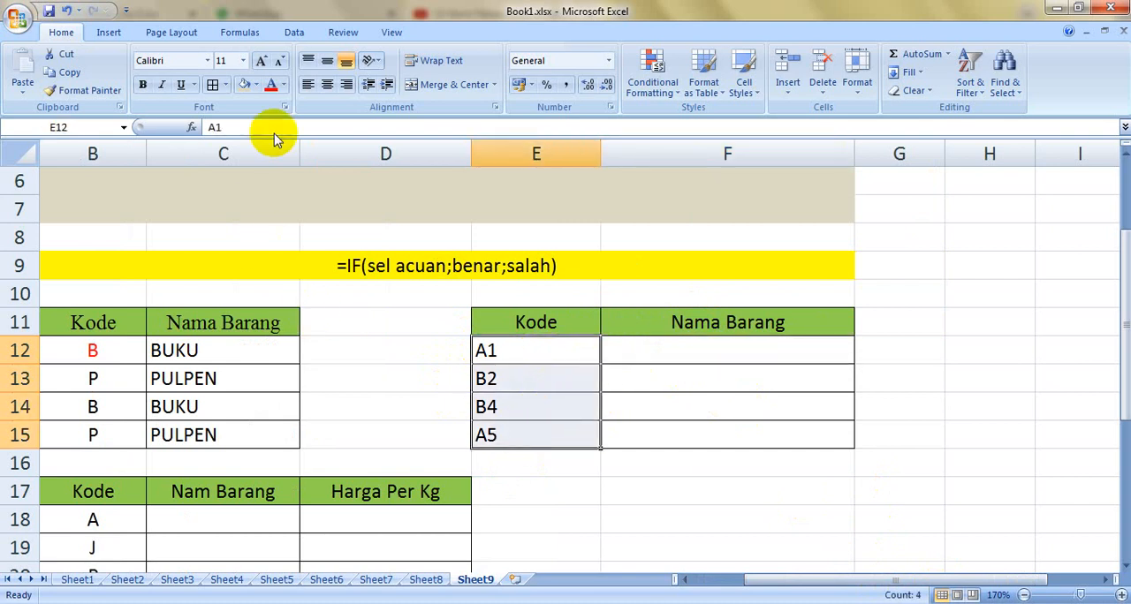
left_click(327, 85)
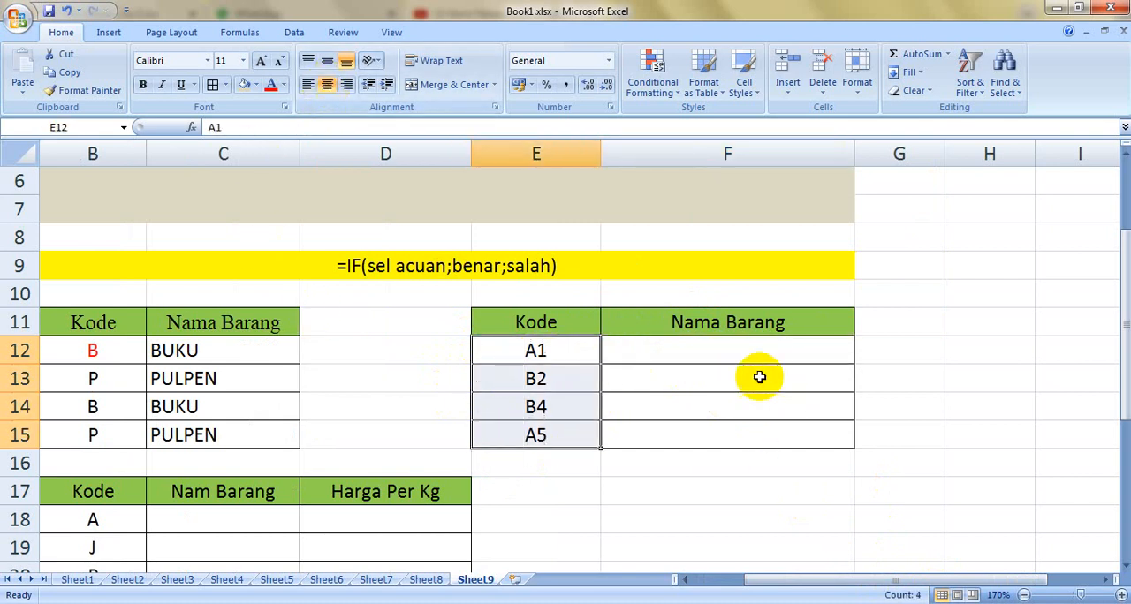
Step: Color only the letter A of the code in E12 red
left_click(760, 349)
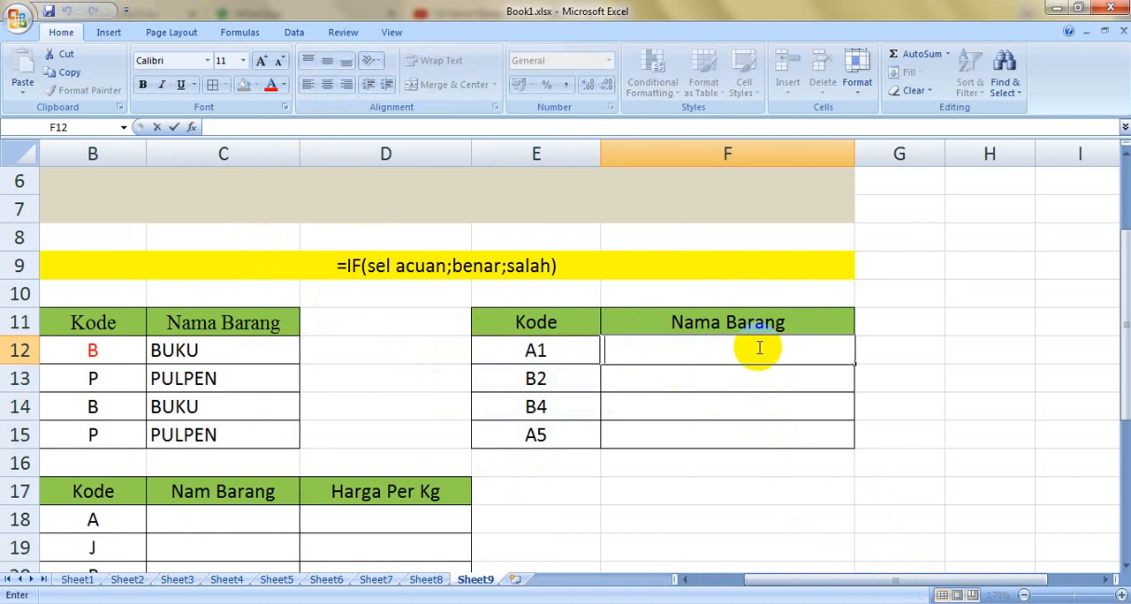
double_click(528, 351)
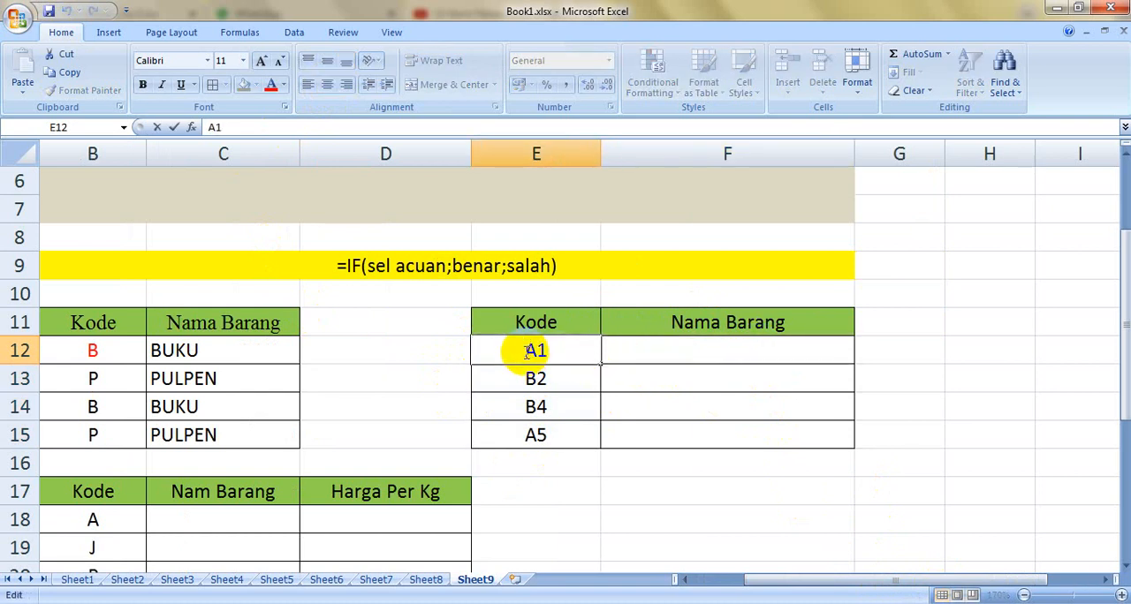
left_click_drag(527, 352, 537, 351)
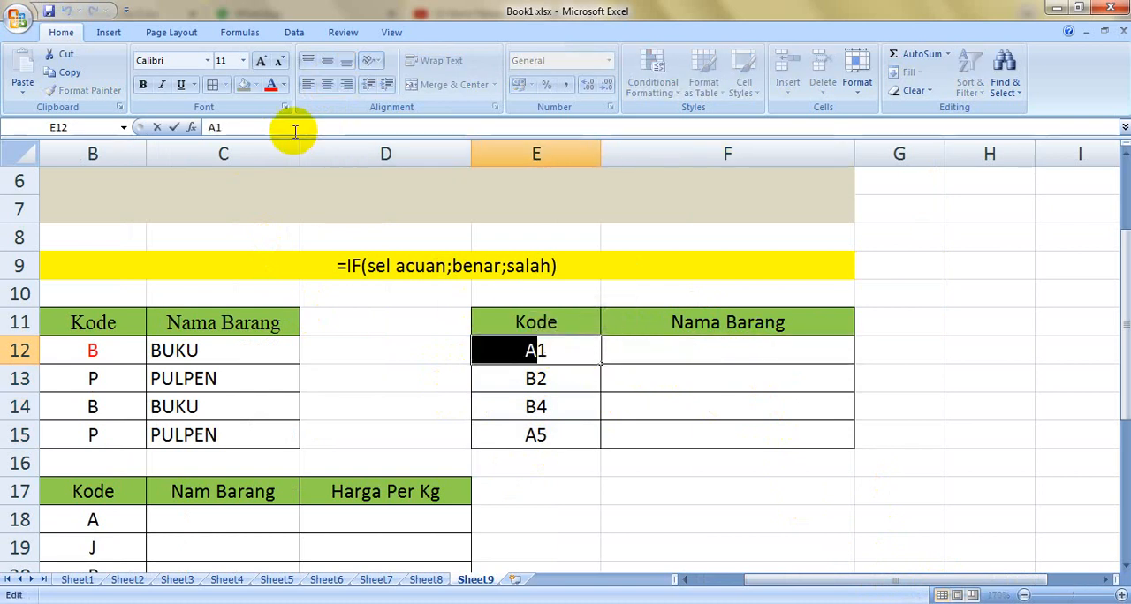
left_click(271, 86)
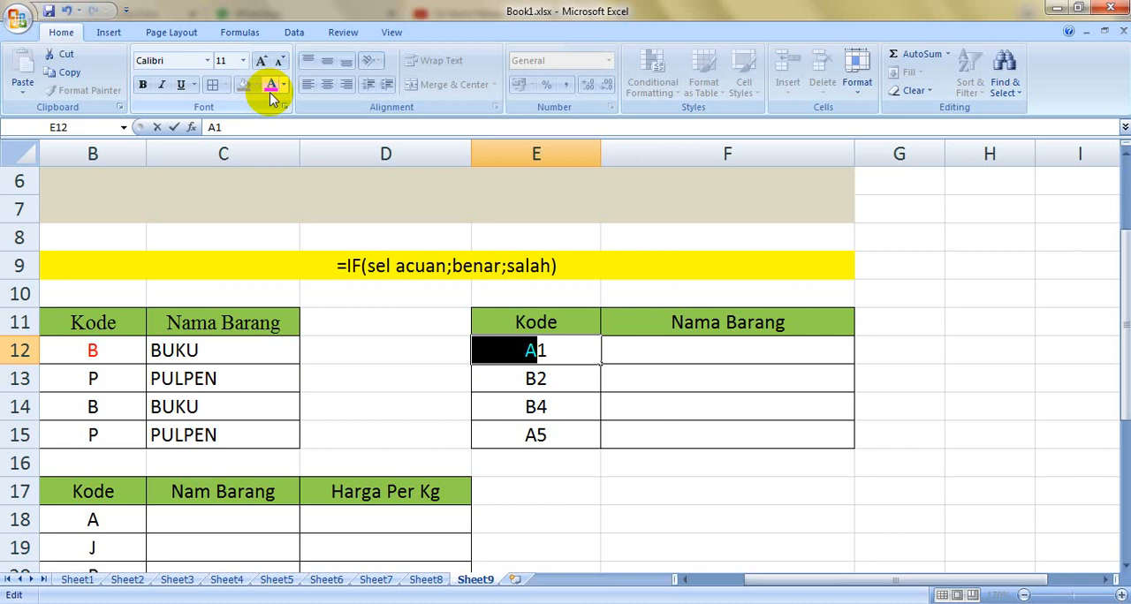
Step: Enter =LEFT(E12;1) in F12 to extract the first character of the code in E12
left_click(717, 352)
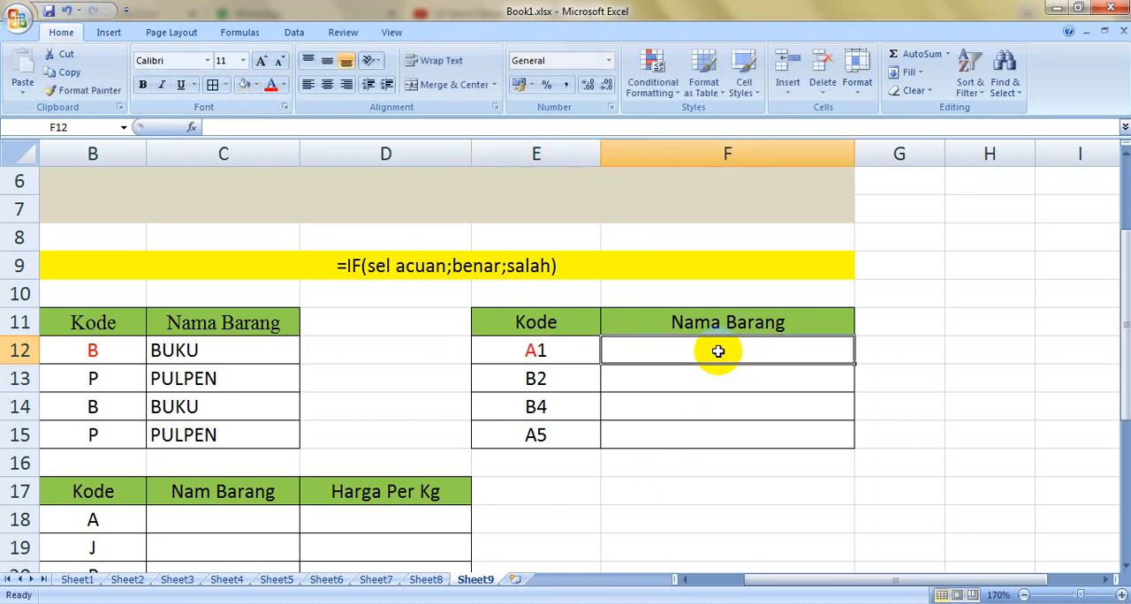
type("=LE")
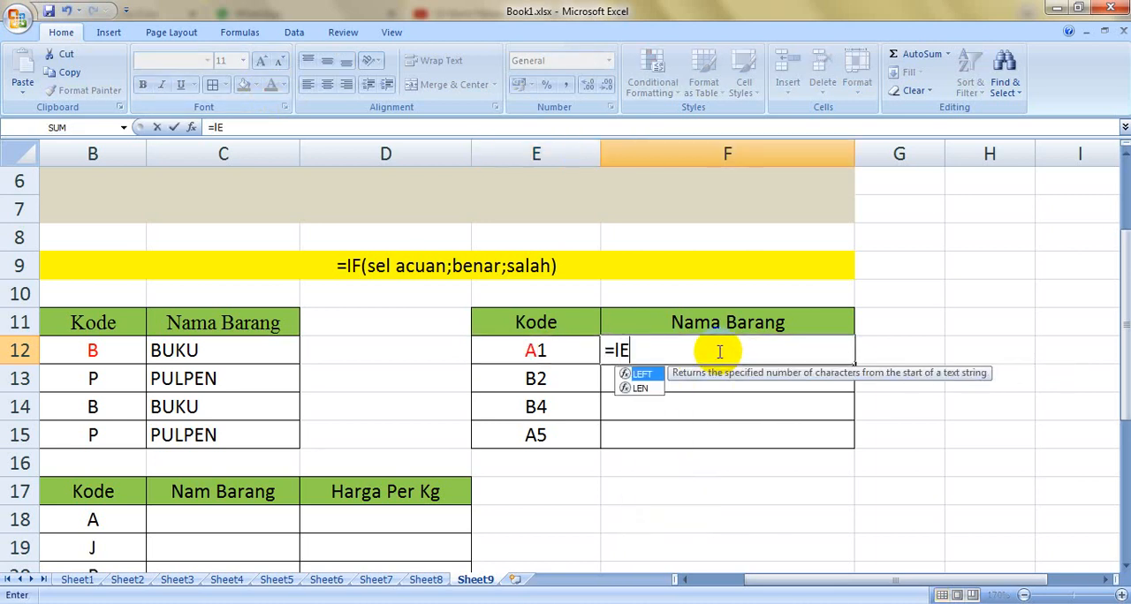
key("BackSpace")
type("EFT")
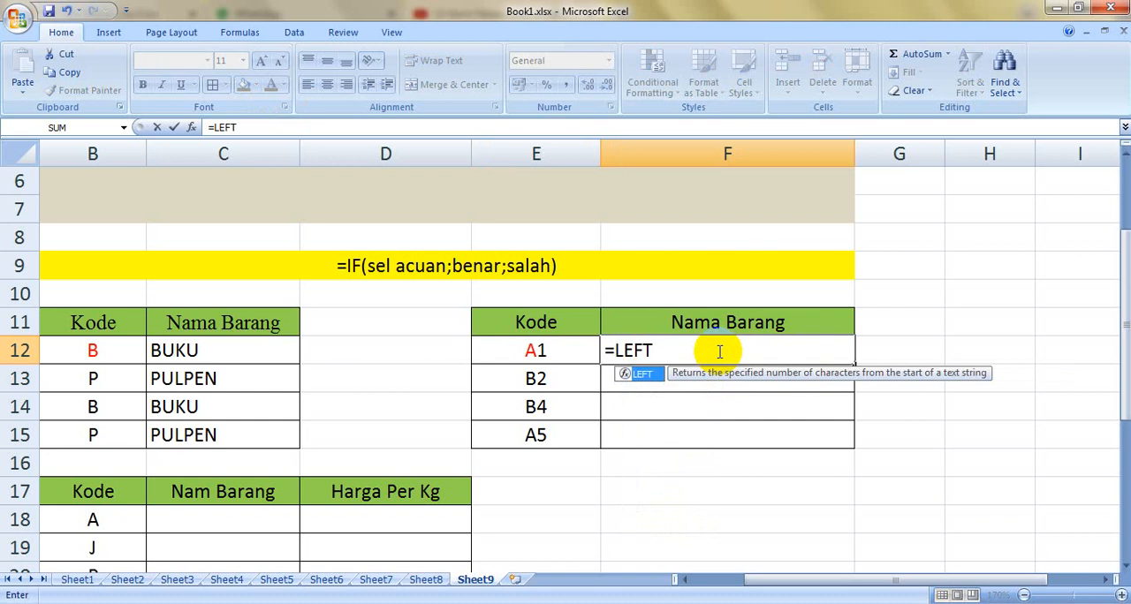
type("(")
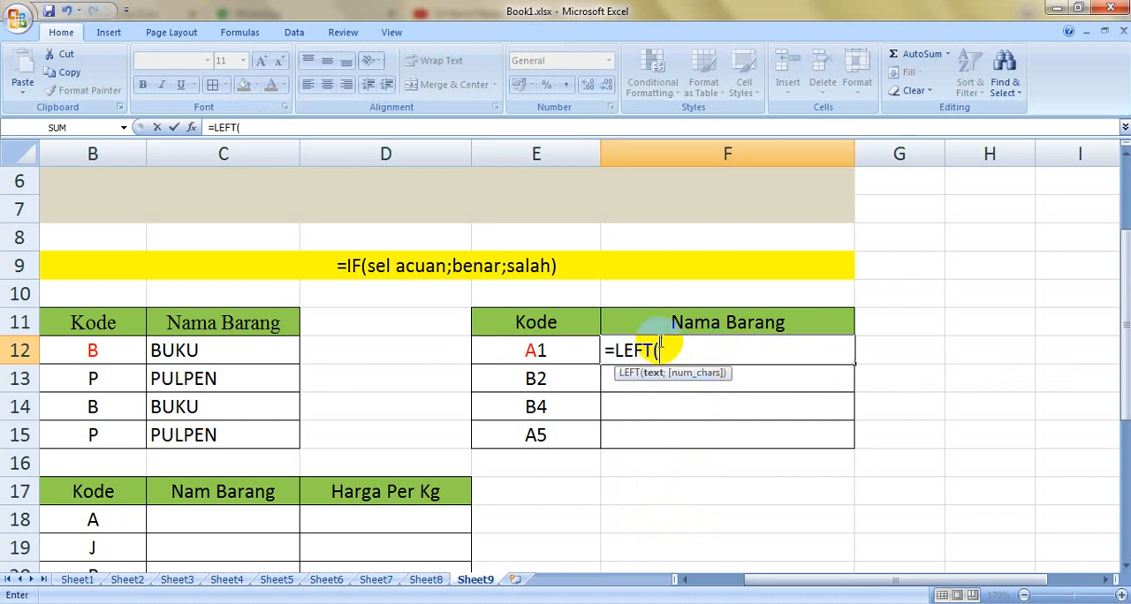
left_click(558, 353)
type(";")
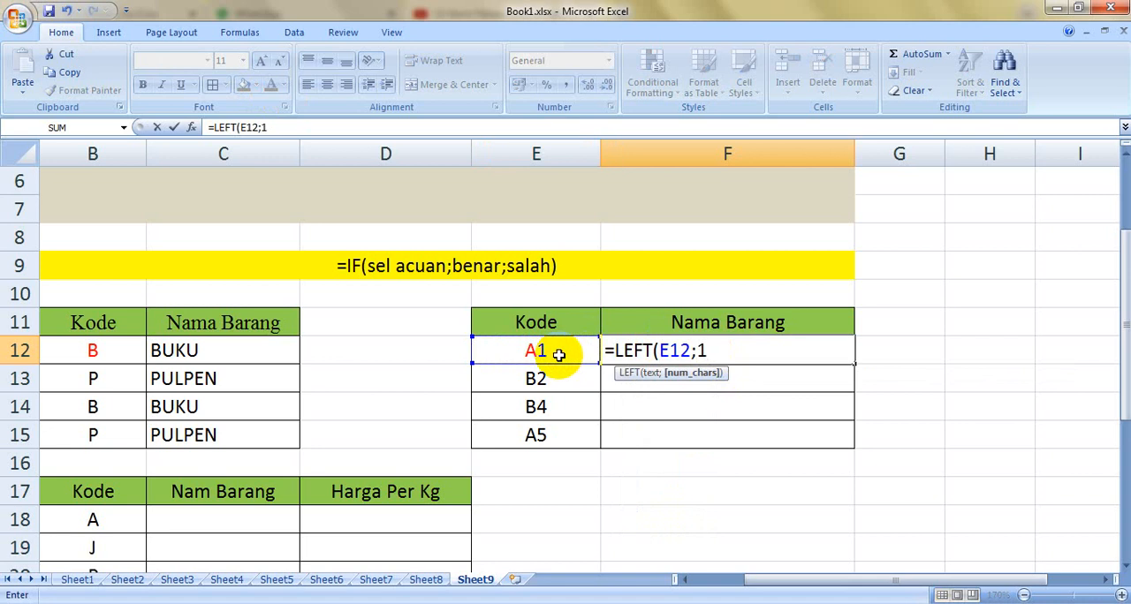
type("1")
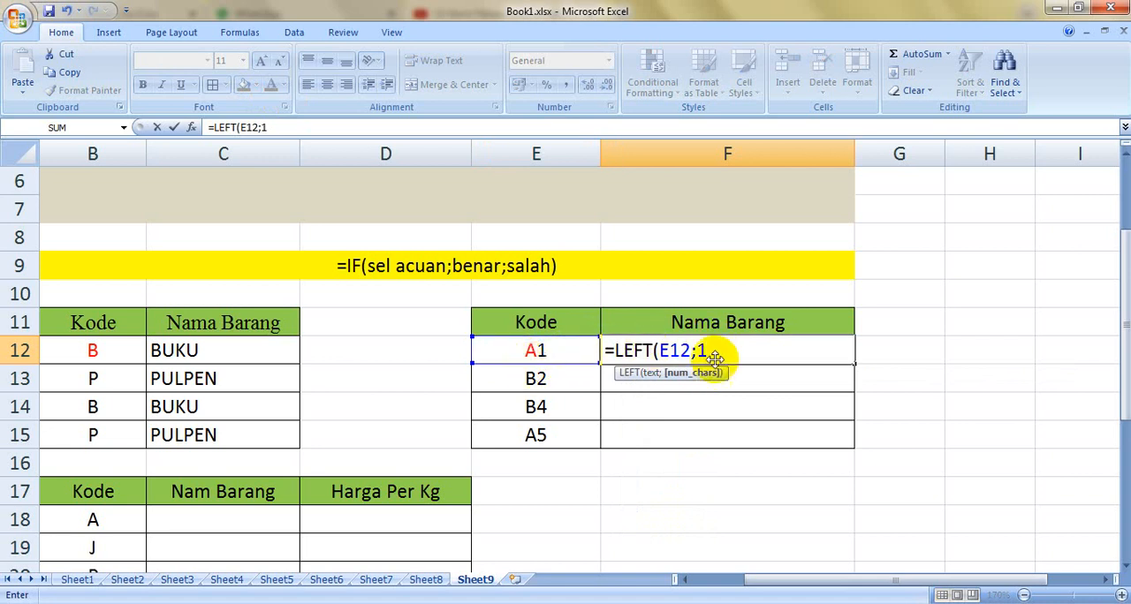
key("Return")
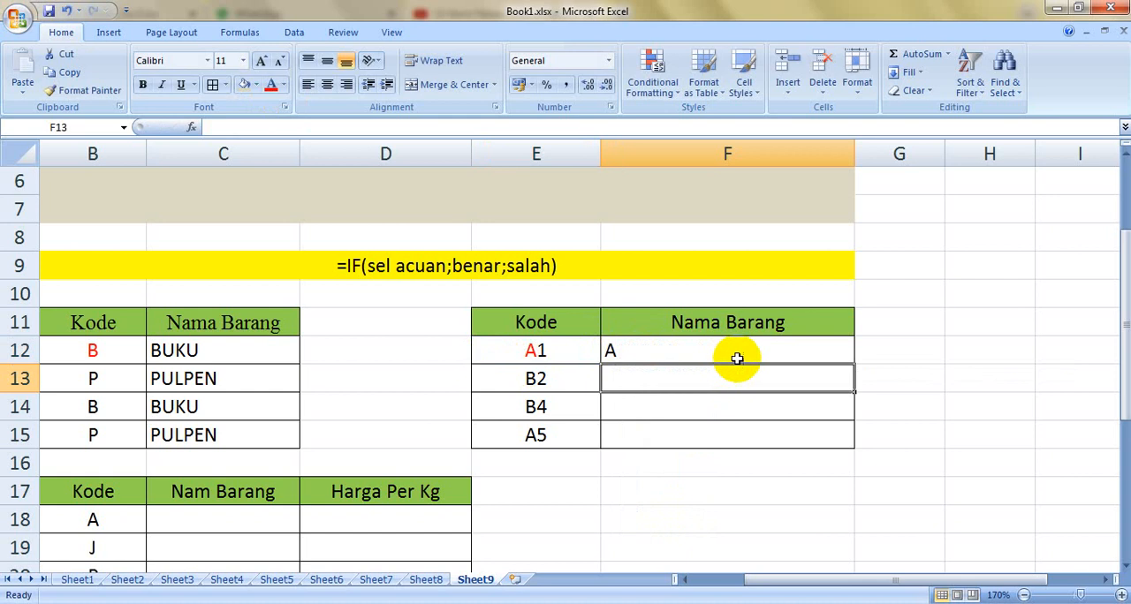
Step: Copy the LEFT formula from F12 down through F15
left_click(733, 359)
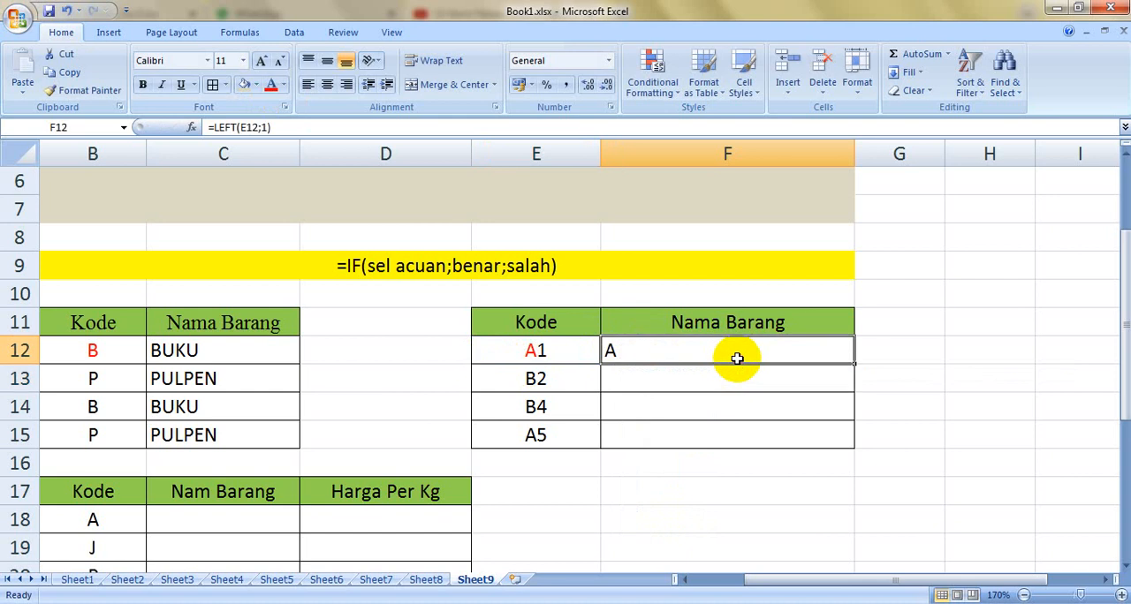
double_click(856, 363)
left_click(994, 378)
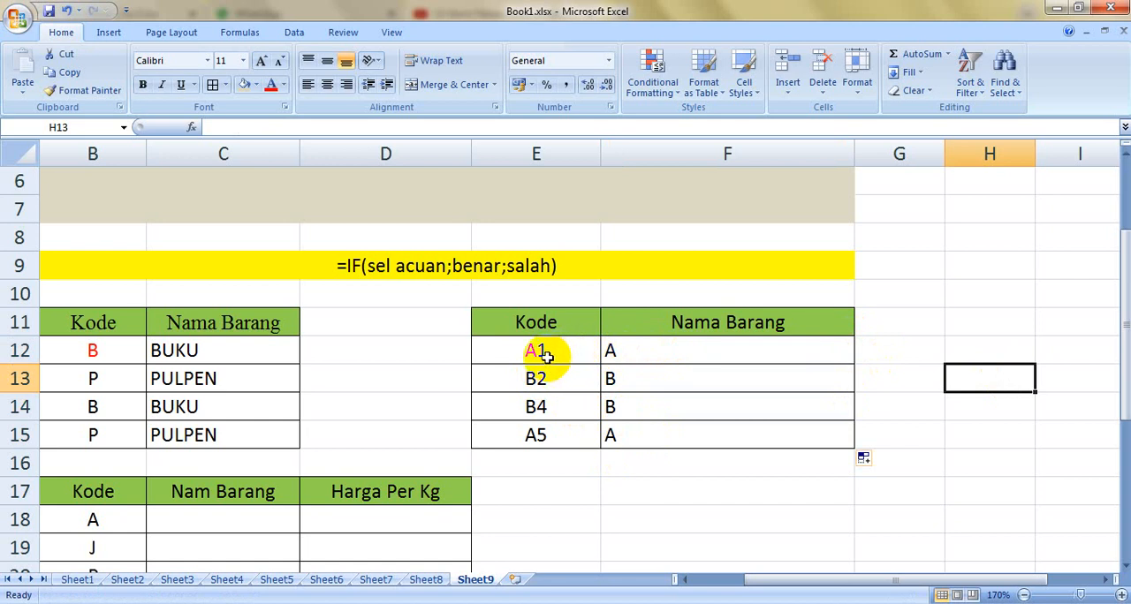
Step: Change the formula in F12 to =RIGHT(E12;1) to extract the last character of the code
double_click(681, 358)
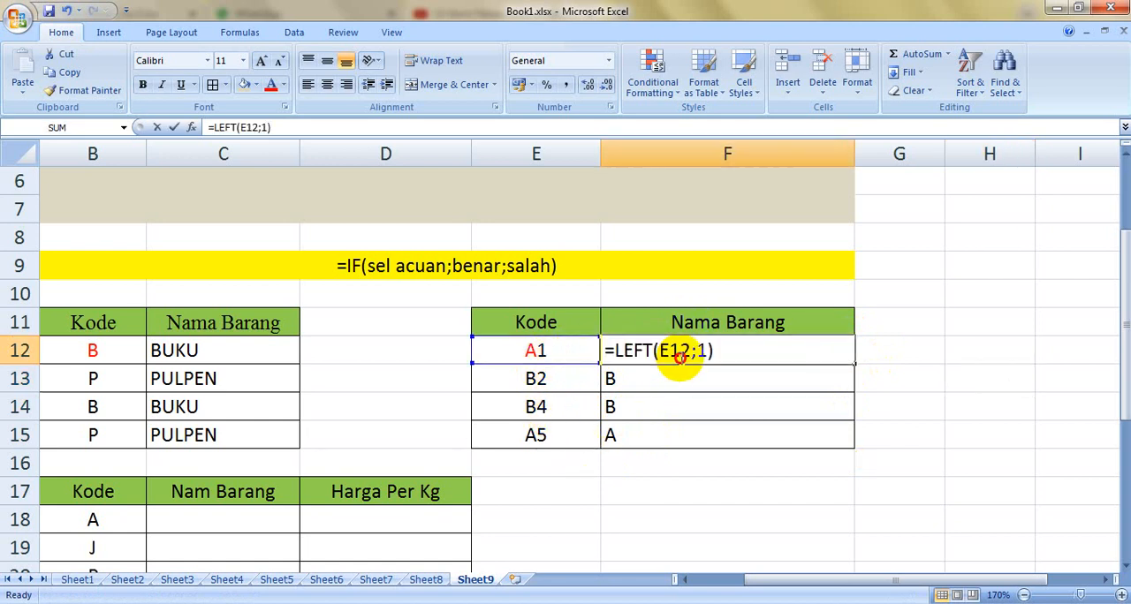
left_click(652, 352)
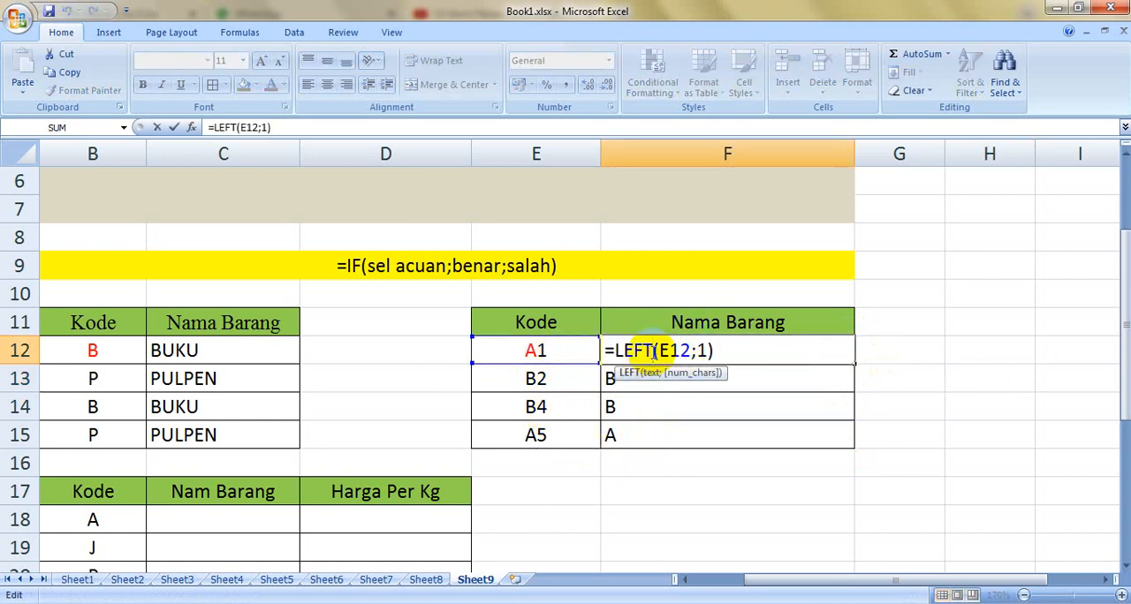
key("BackSpace")
key("BackSpace")
key("BackSpace")
key("BackSpace")
type("RIGHT")
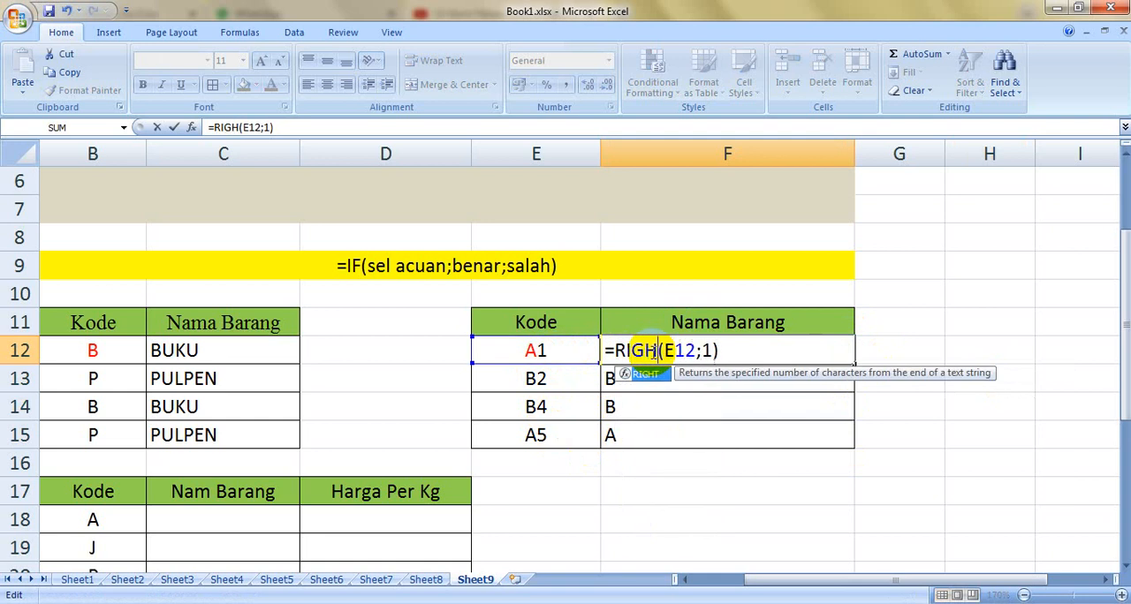
key("Return")
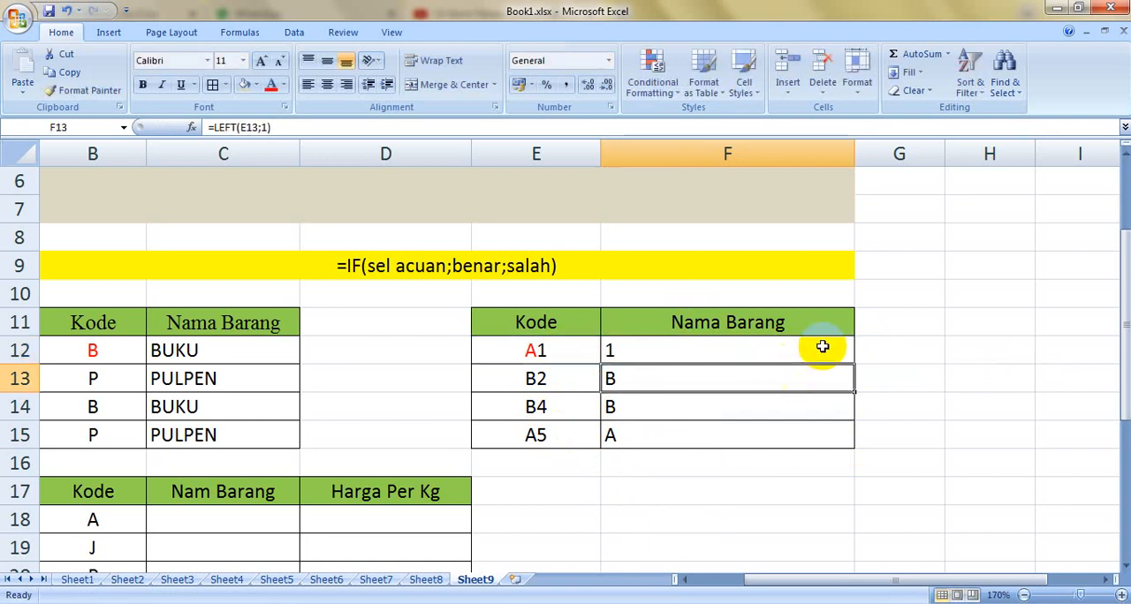
Step: Copy the RIGHT formula from F12 down through F15
left_click(820, 347)
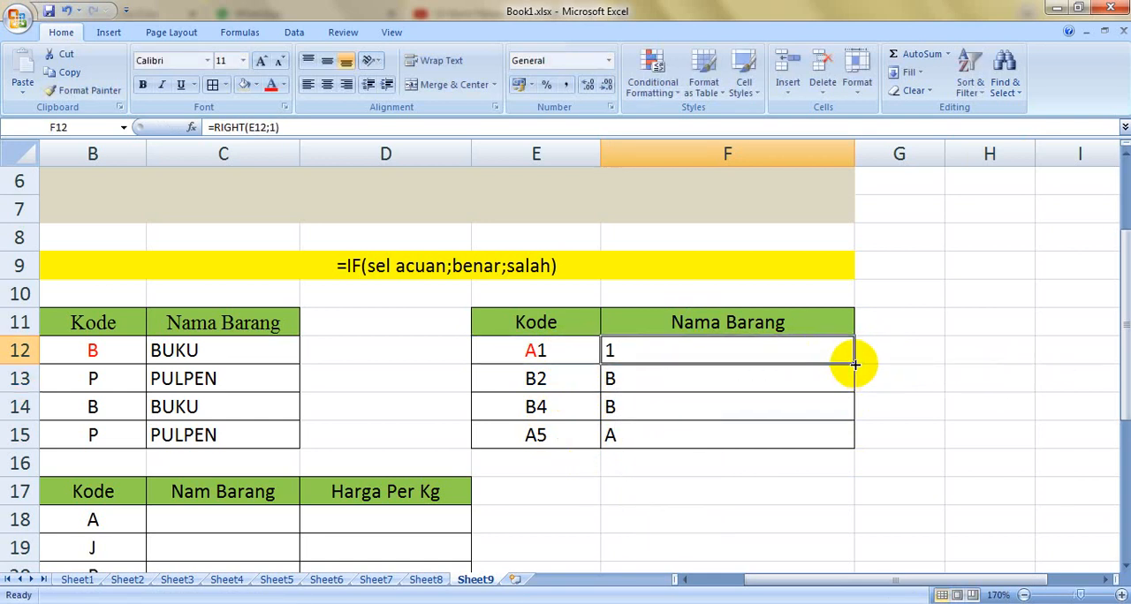
double_click(850, 367)
left_click(1007, 399)
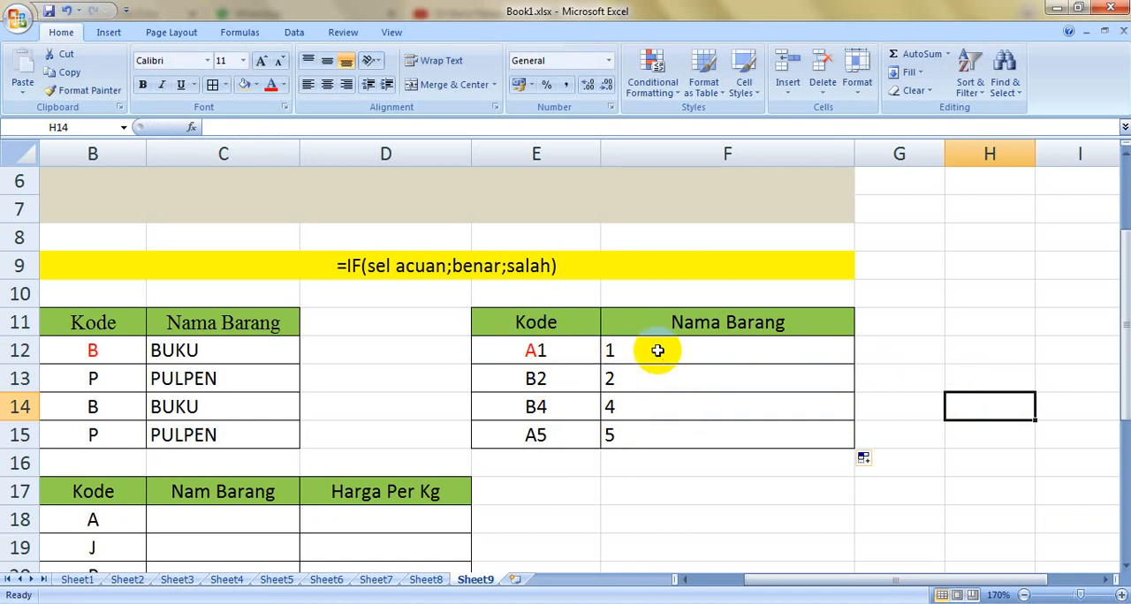
Step: Clear the formulas from F12:F15 in the second Nama Barang column
left_click_drag(656, 350, 669, 432)
key("Delete")
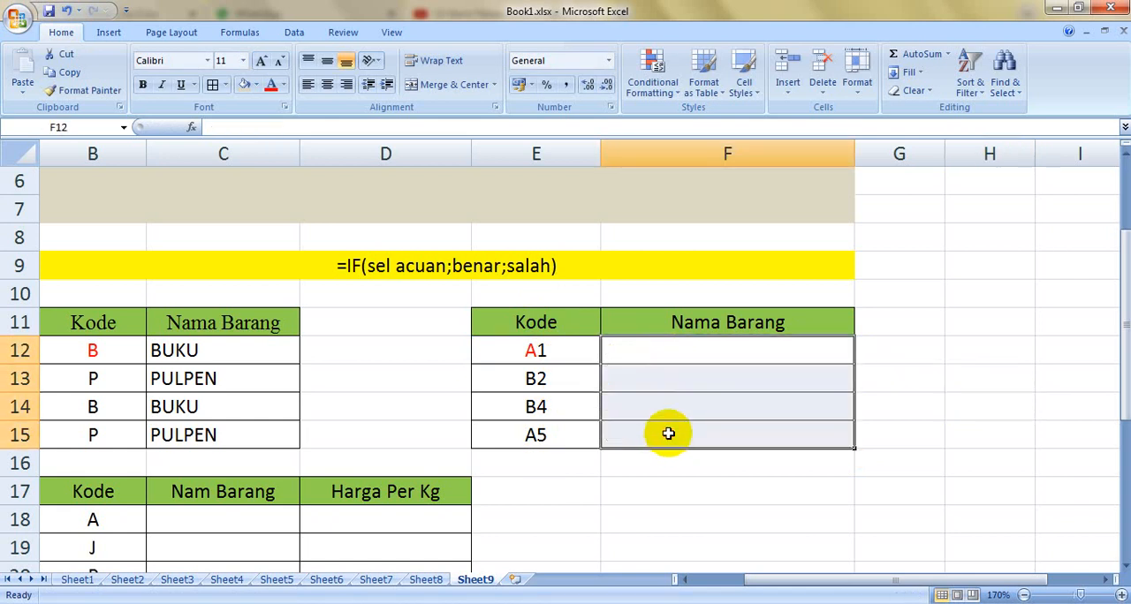
Step: Extend the codes in E12:E14 with a third character to A1S, B2Z and B4U
double_click(558, 357)
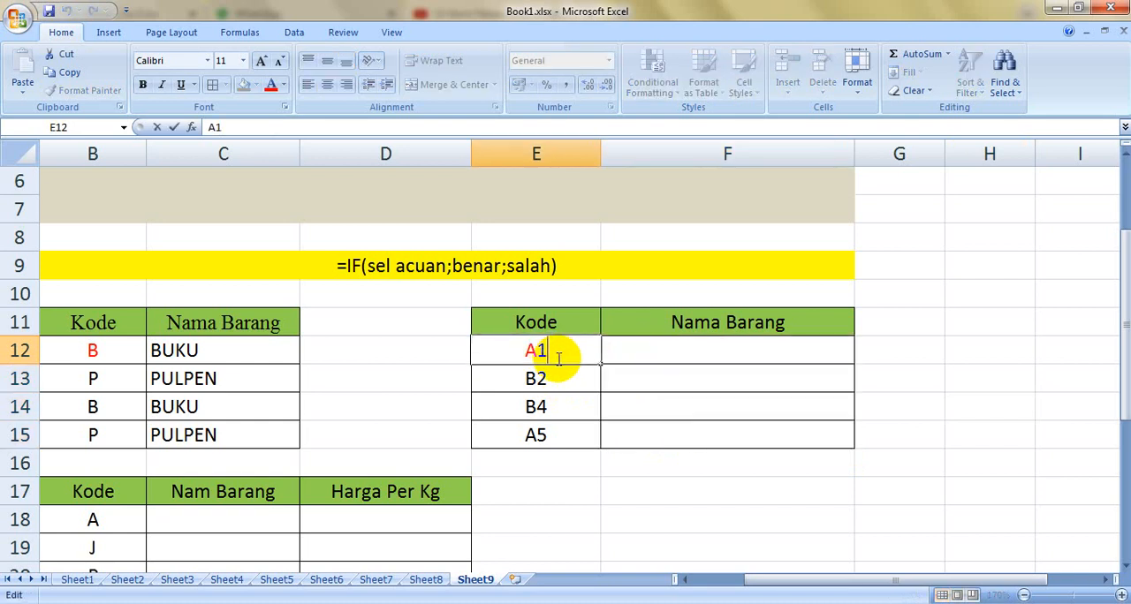
type("S")
key("Return")
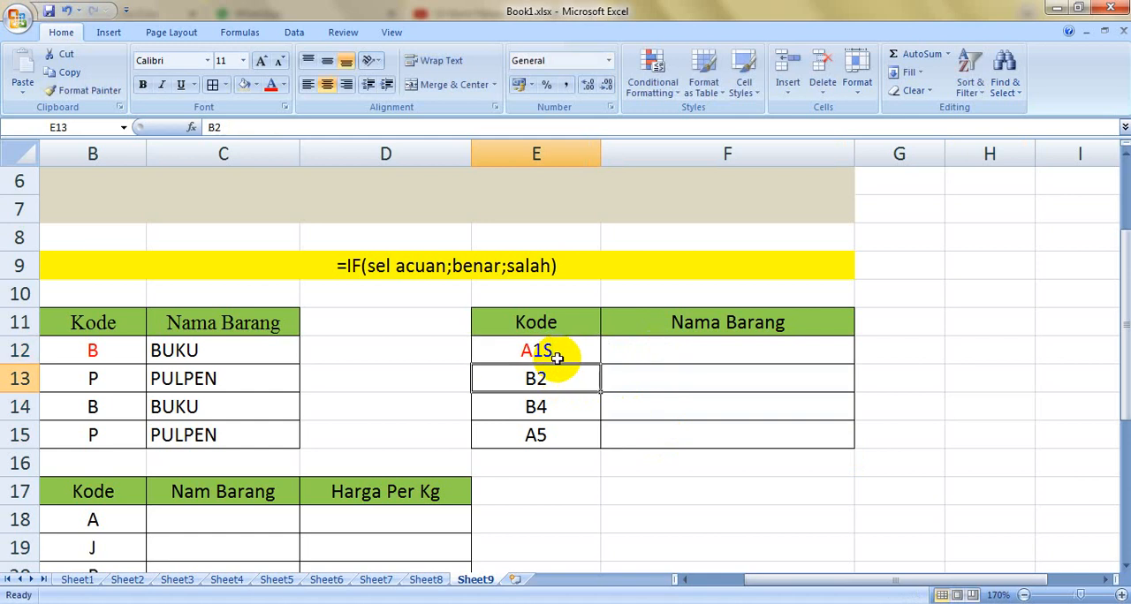
key("Down")
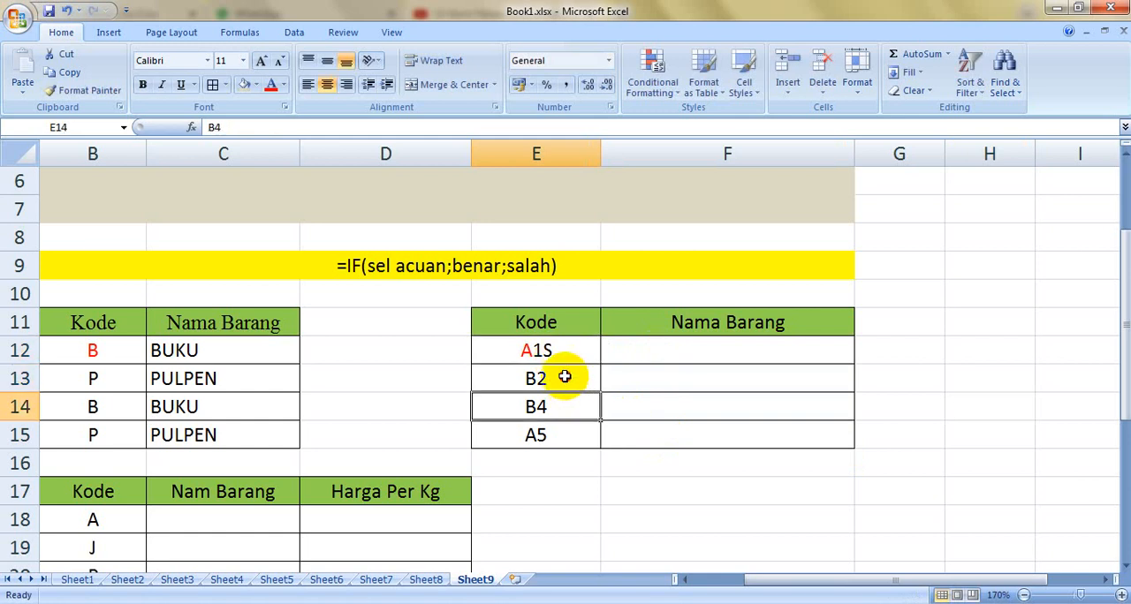
double_click(566, 377)
type("Z")
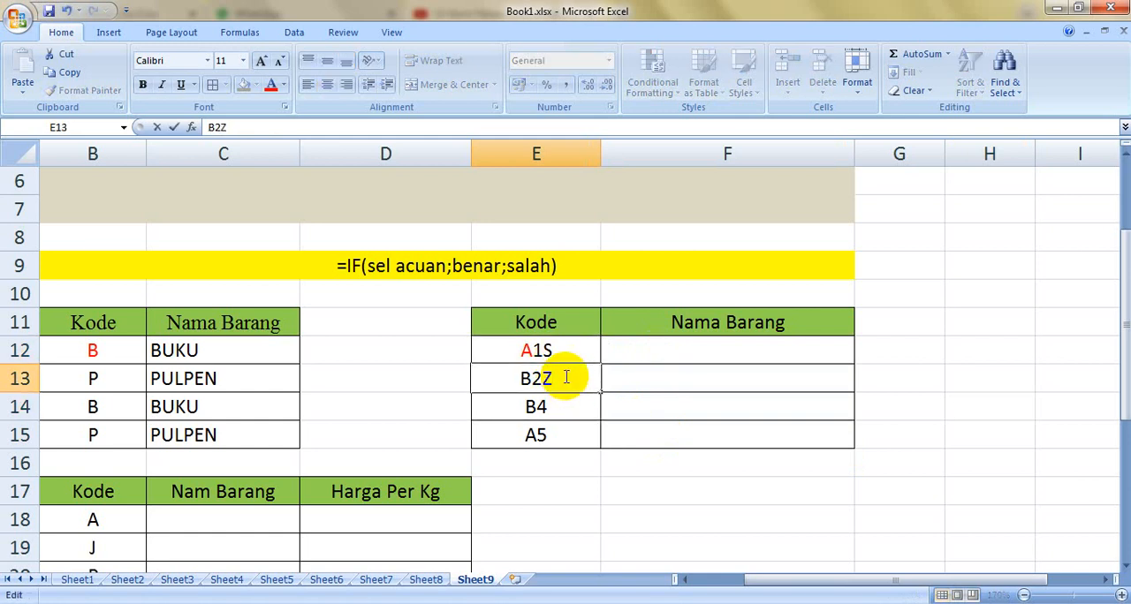
key("Return")
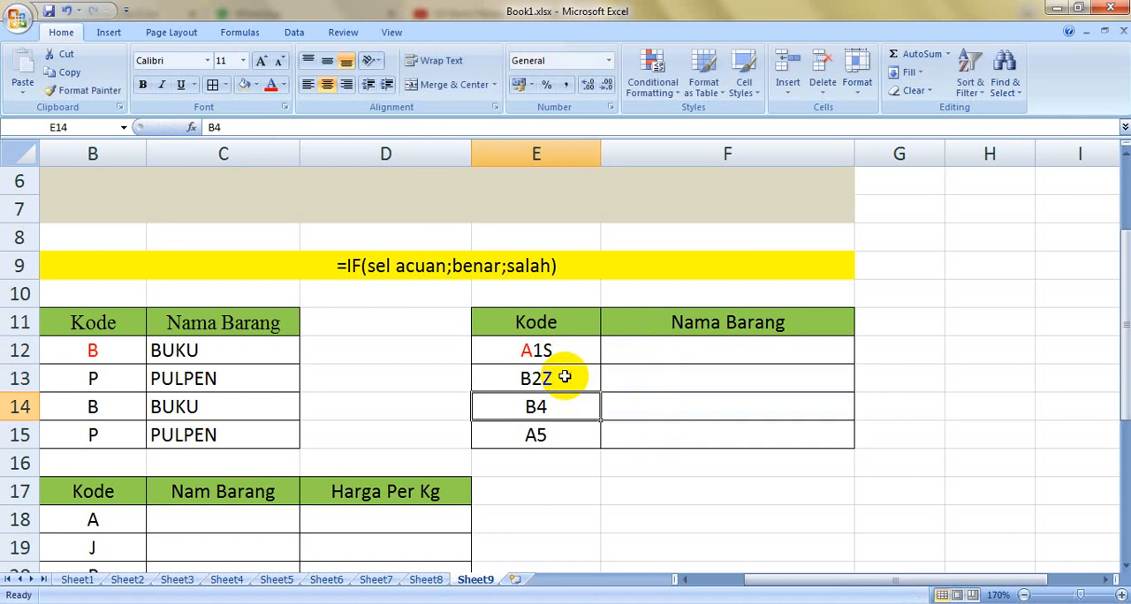
double_click(565, 400)
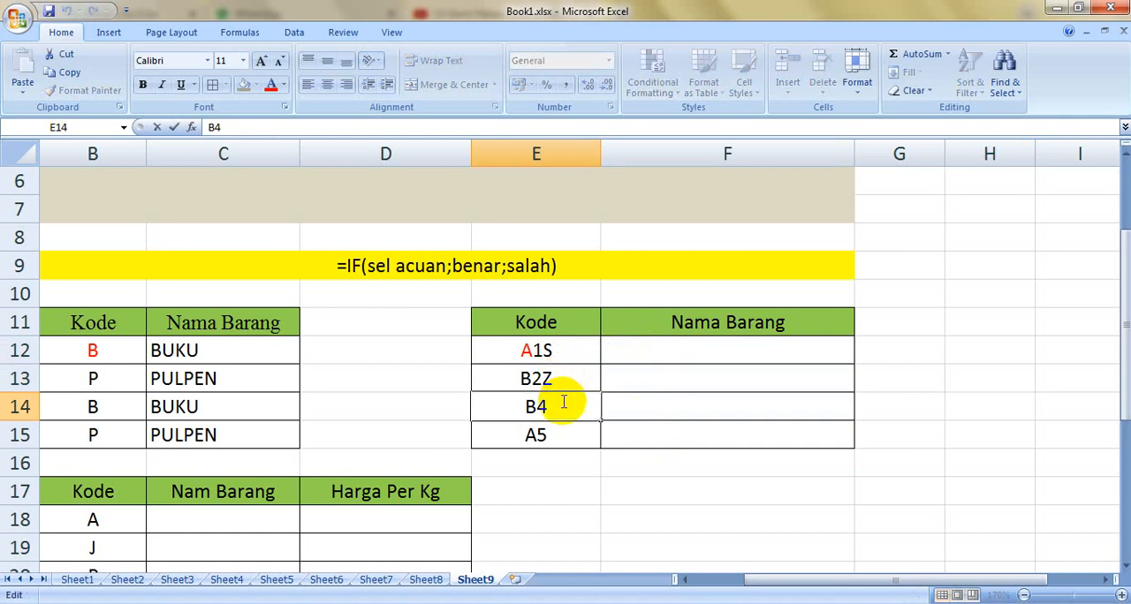
type("u")
key("BackSpace")
type("U")
Step: Replace the codes in E12:E15 with ABC, CDF, HJI and KLM
left_click_drag(550, 358, 553, 433)
key("Delete")
left_click(549, 357)
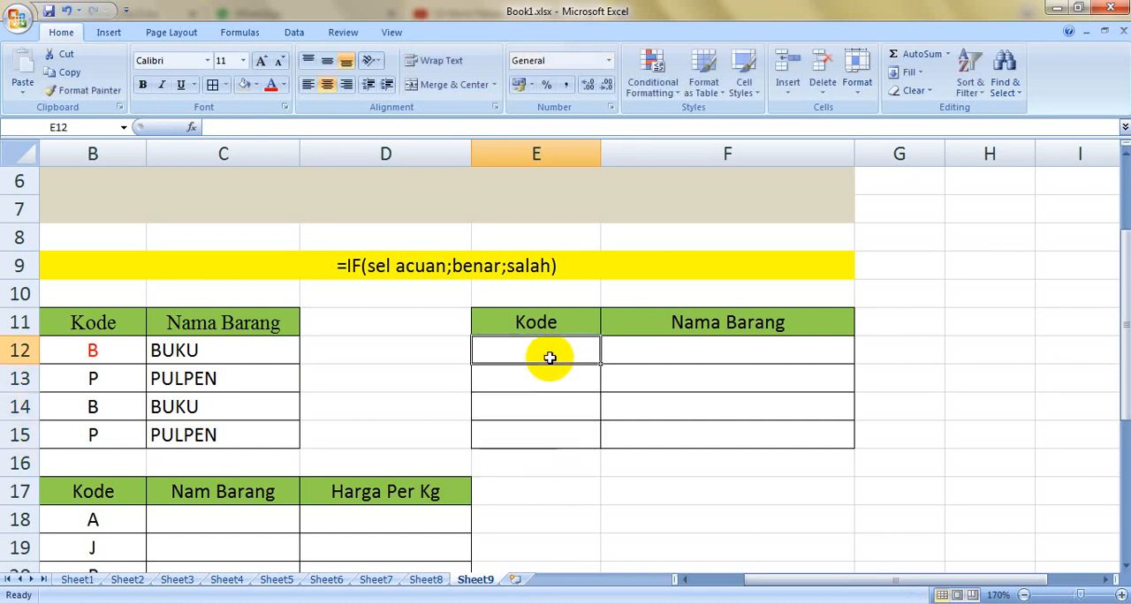
type("a")
key("BackSpace")
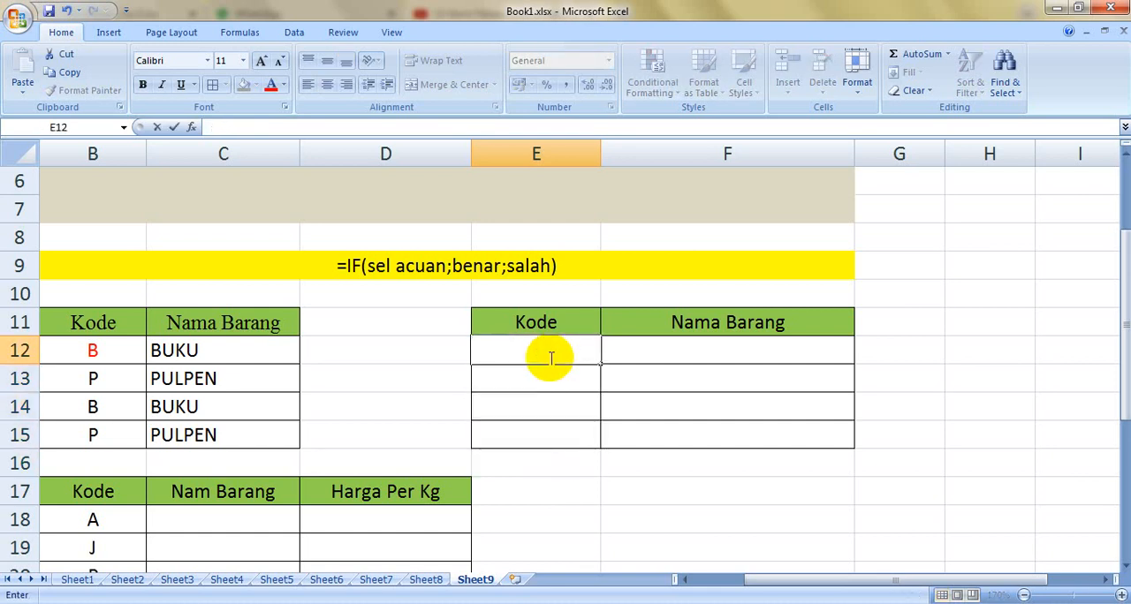
type("a")
key("BackSpace")
type("ABC")
key("Return")
type("CDF")
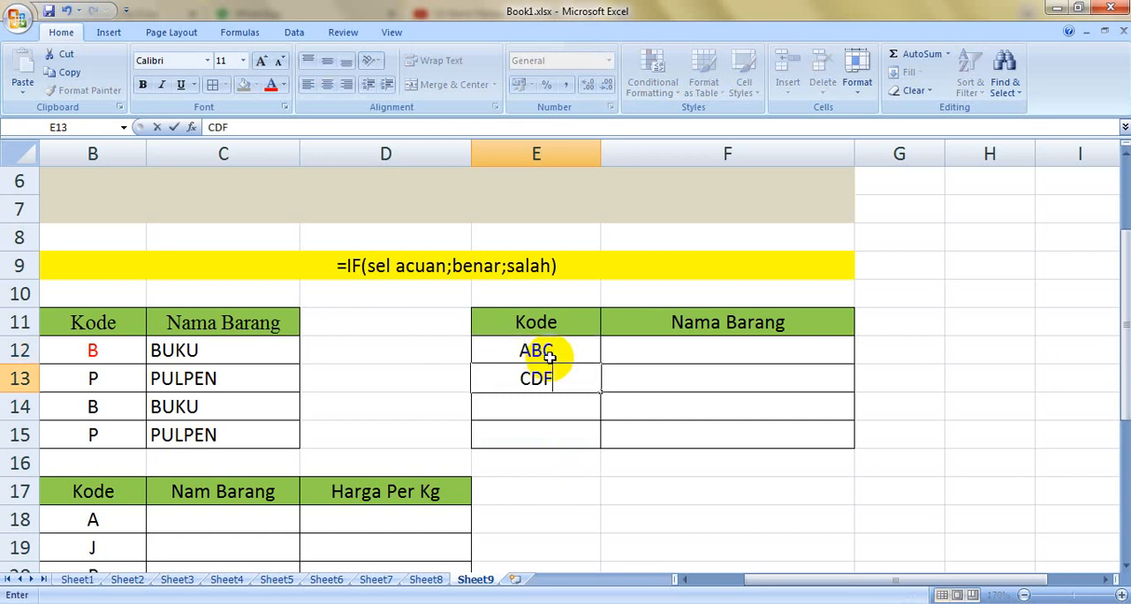
key("Return")
type("HJI")
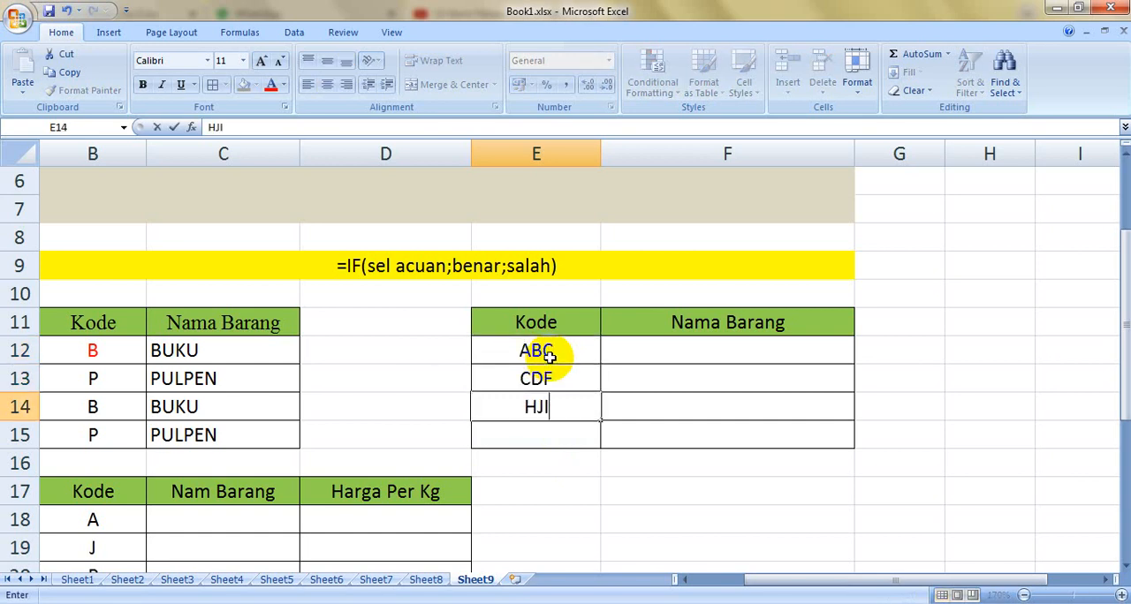
key("Return")
type("KLM")
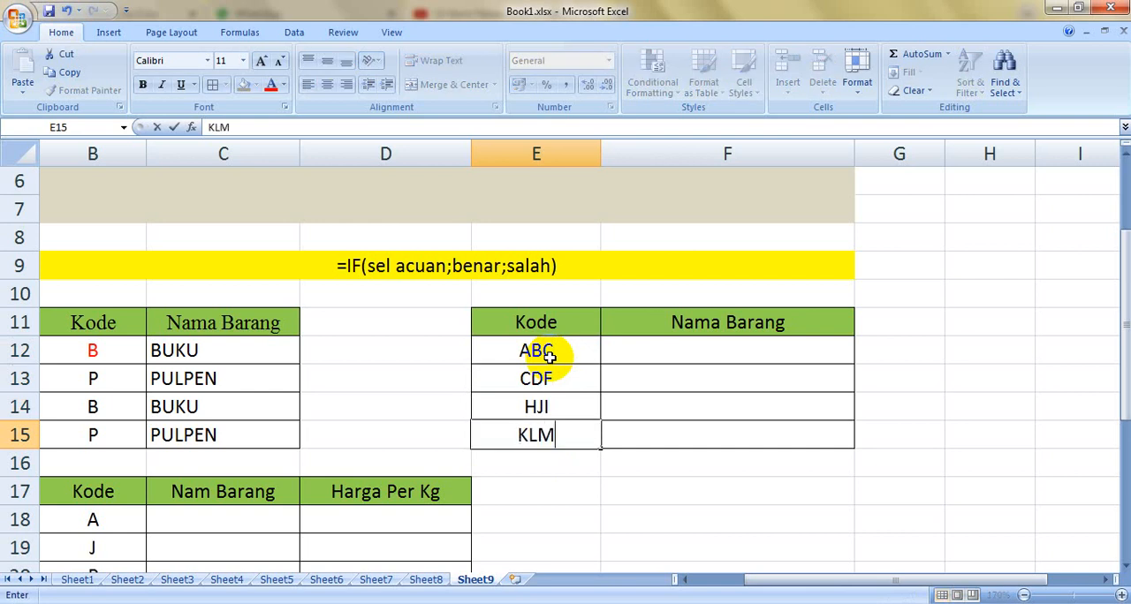
left_click(729, 344)
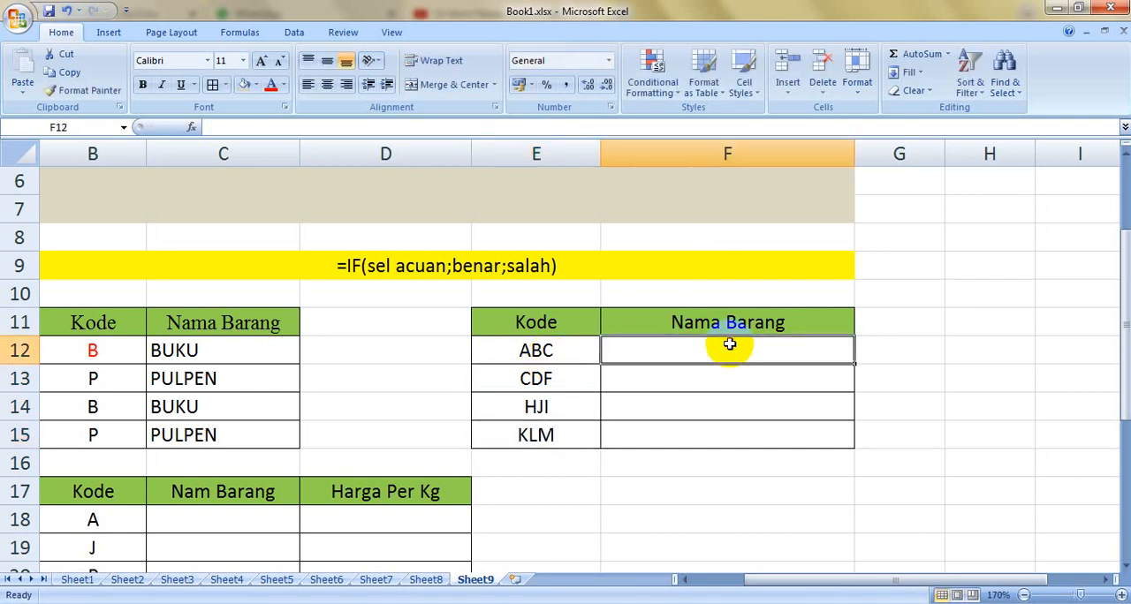
Step: Colour the middle letter of each code in E12:E15 red: B, D, J and L
double_click(537, 350)
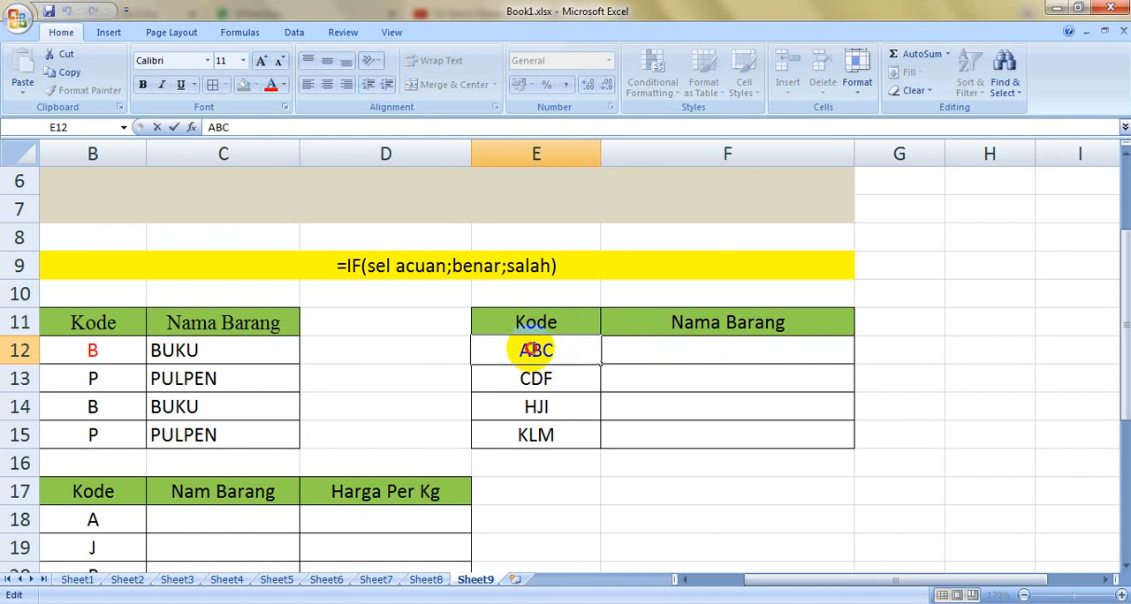
left_click_drag(530, 350, 544, 350)
left_click(270, 85)
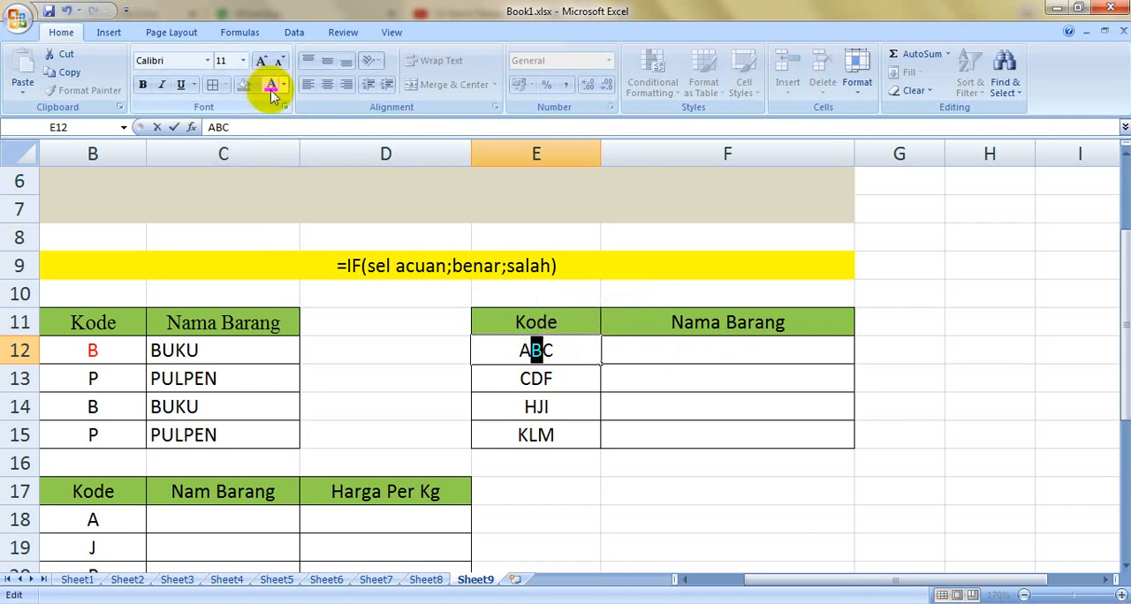
double_click(533, 378)
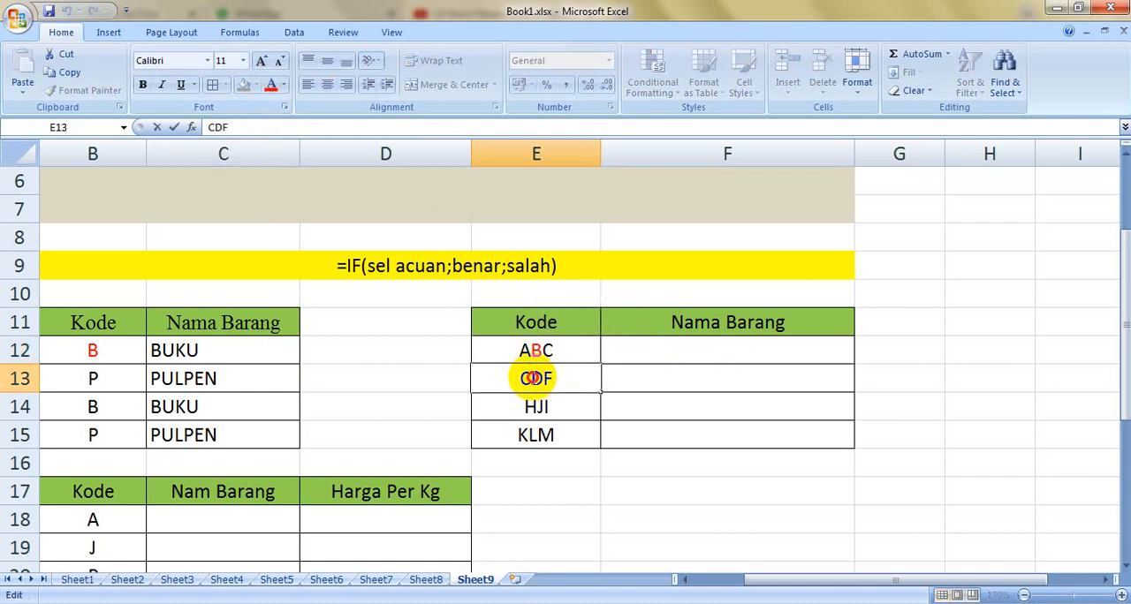
left_click_drag(532, 378, 542, 379)
left_click(273, 81)
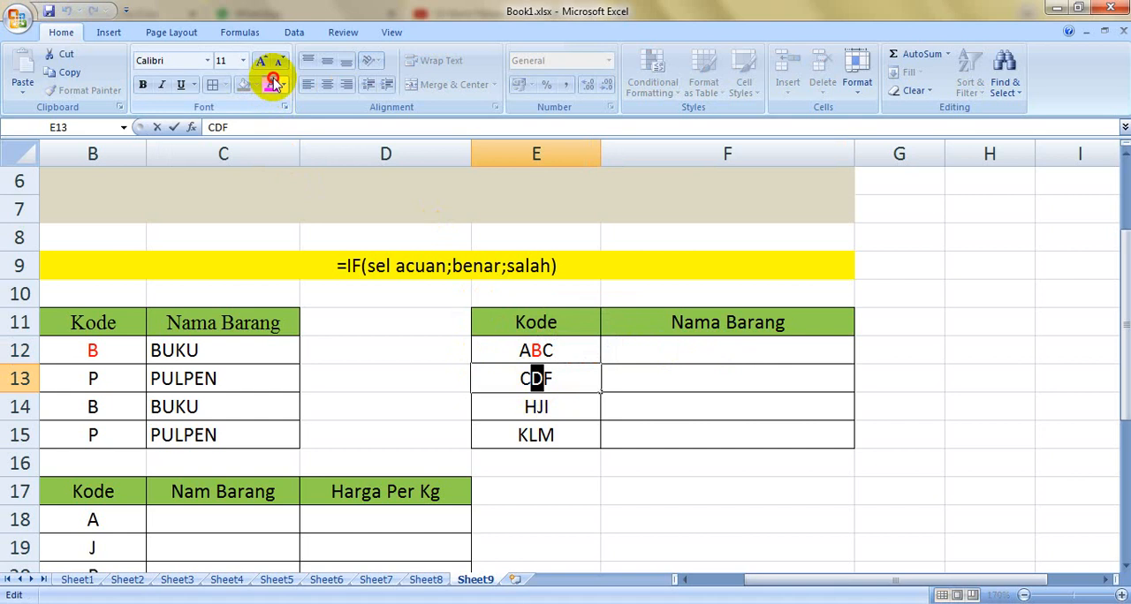
double_click(541, 411)
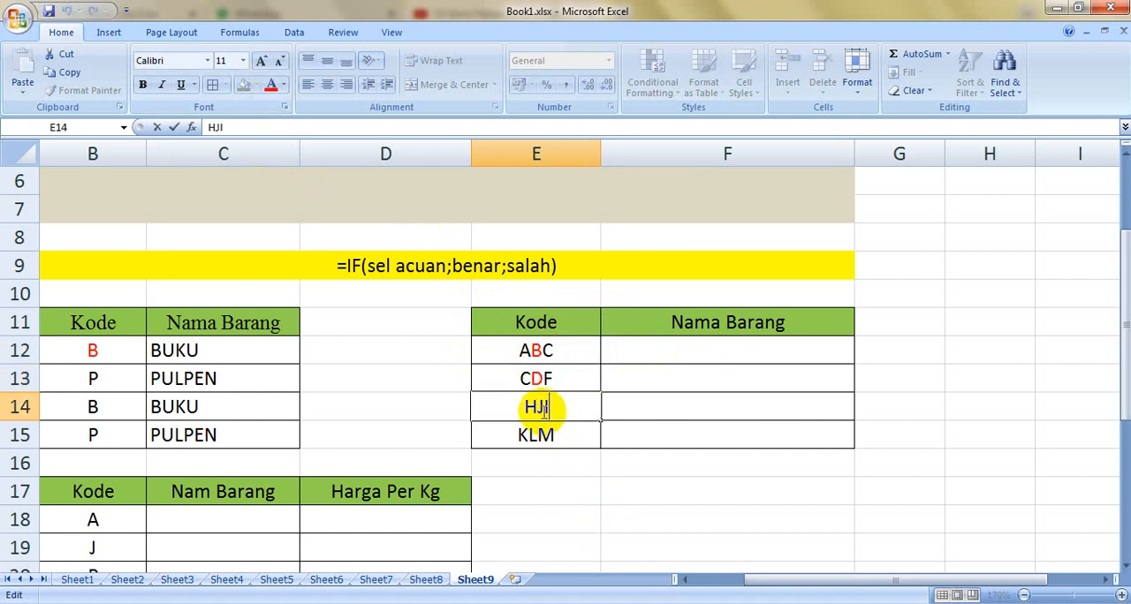
left_click_drag(532, 407, 541, 407)
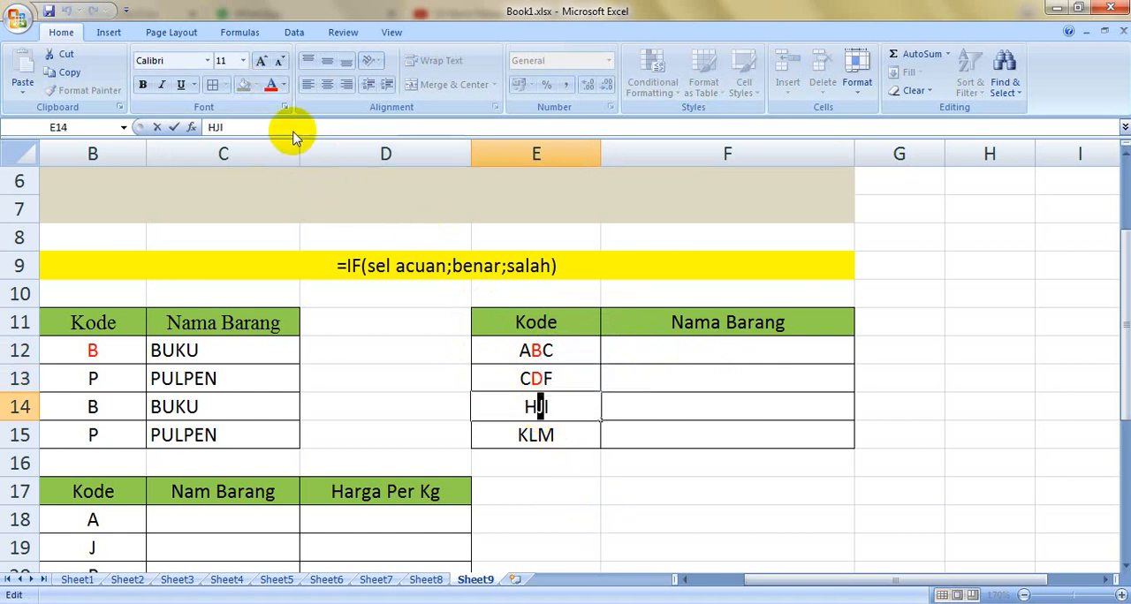
left_click(273, 85)
left_click(570, 424)
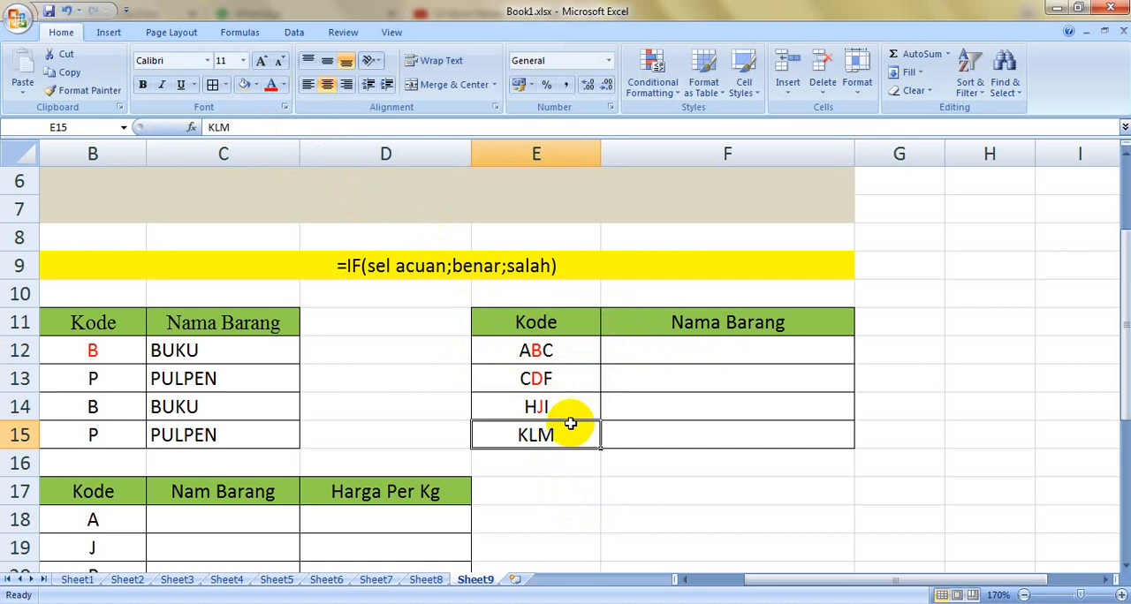
double_click(530, 432)
left_click_drag(528, 434, 539, 434)
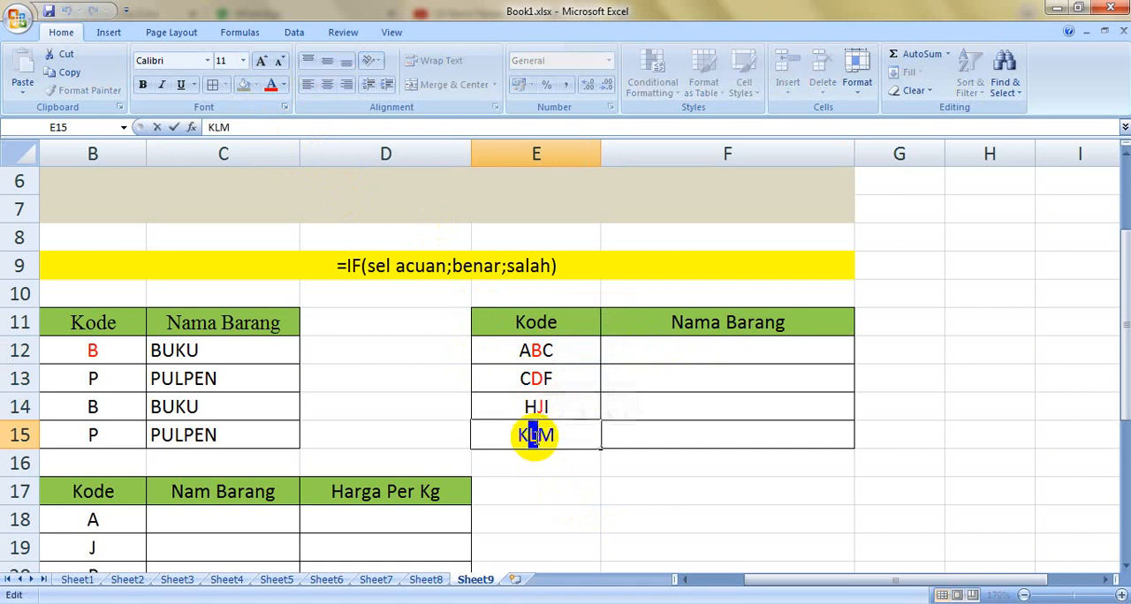
left_click(271, 85)
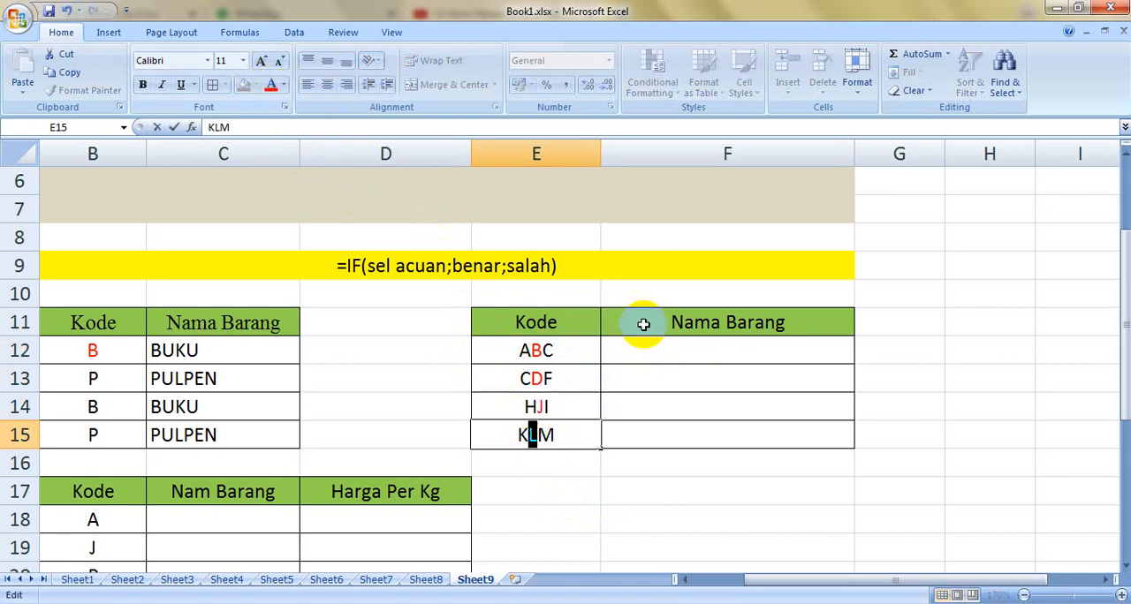
Step: Enter the formula =MID(E12;2;1) in F12 to extract the middle character of the first code
left_click(654, 353)
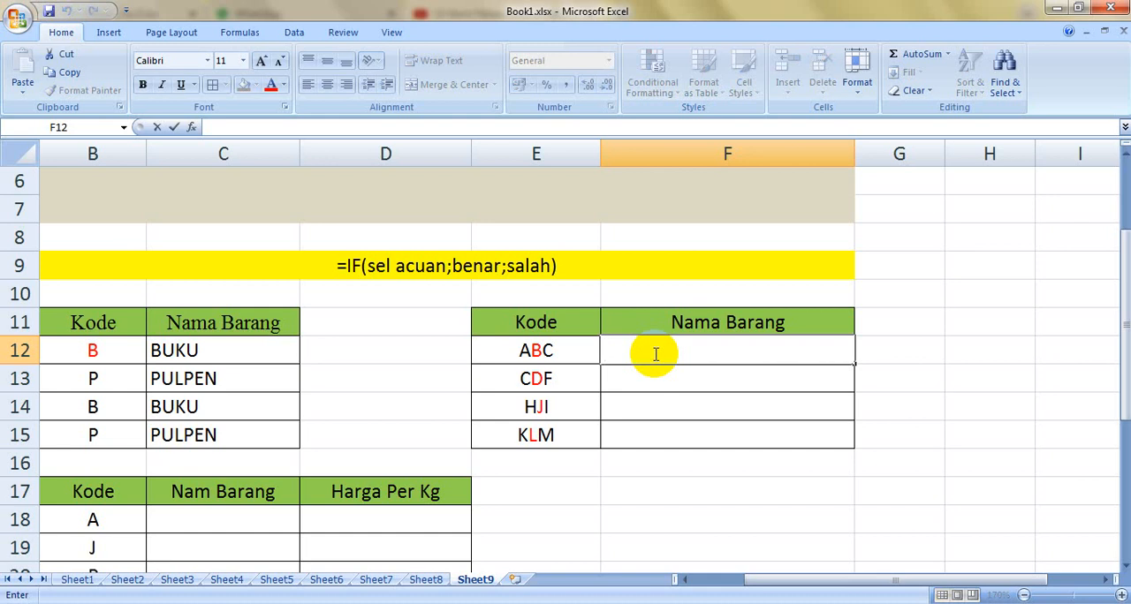
type("=")
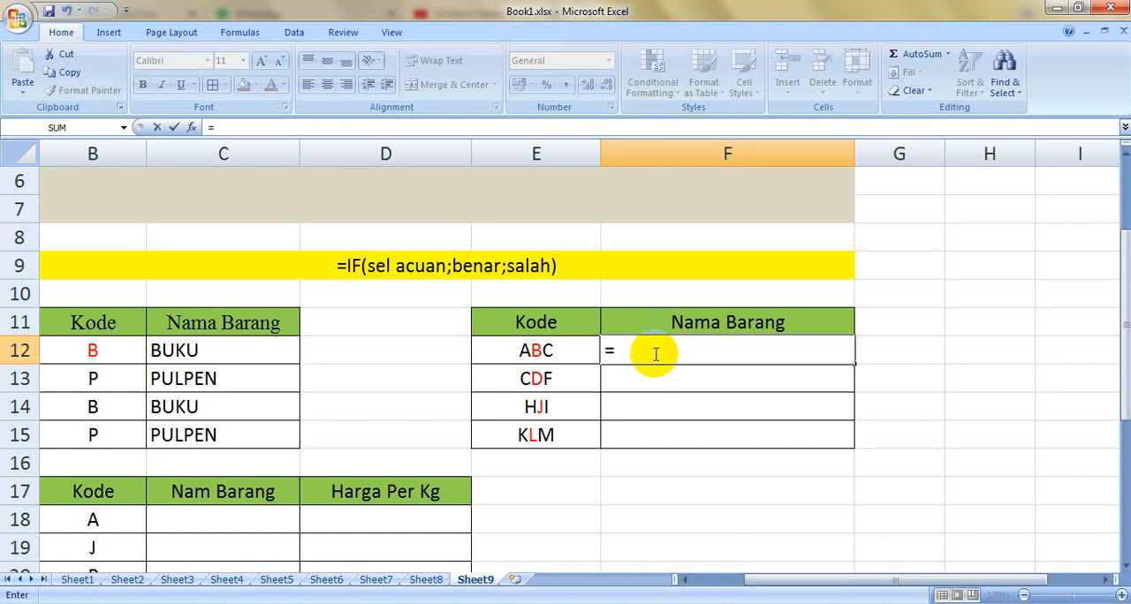
type("MID")
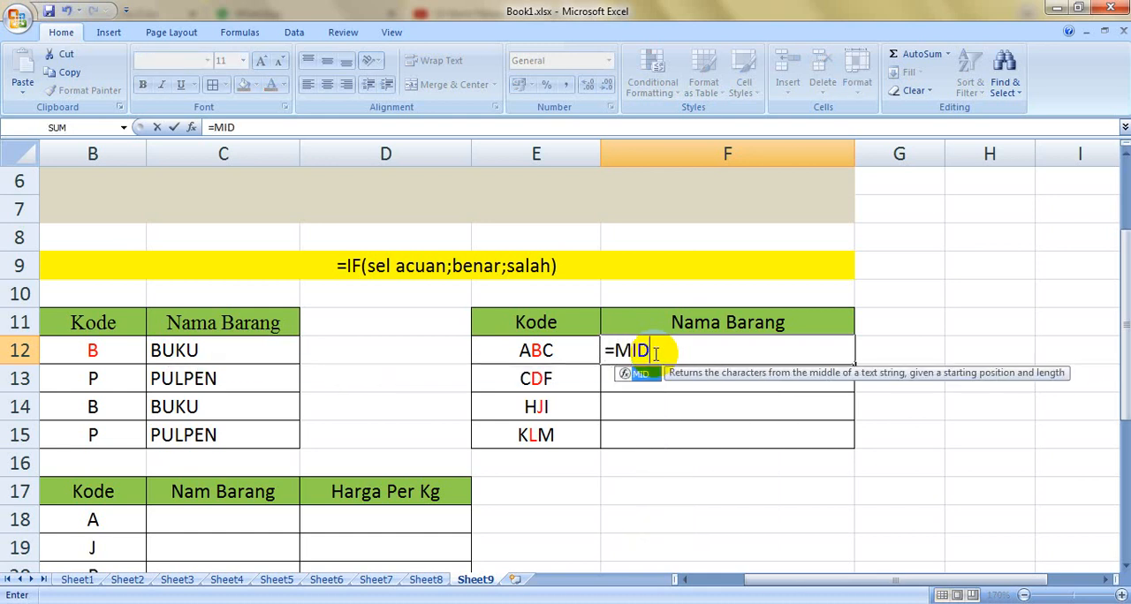
type("(")
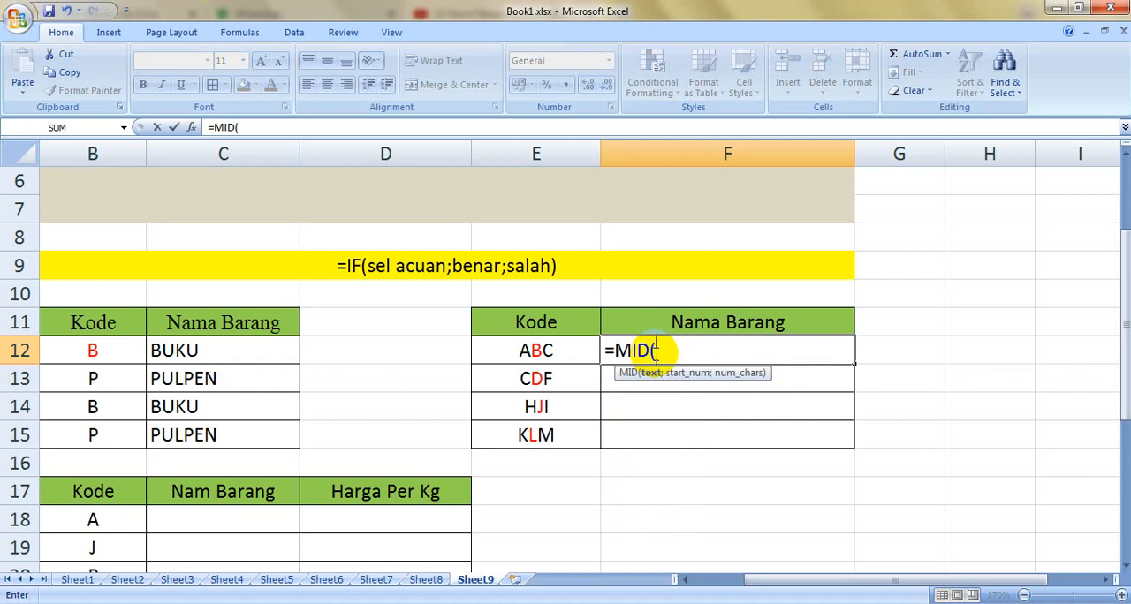
left_click(548, 352)
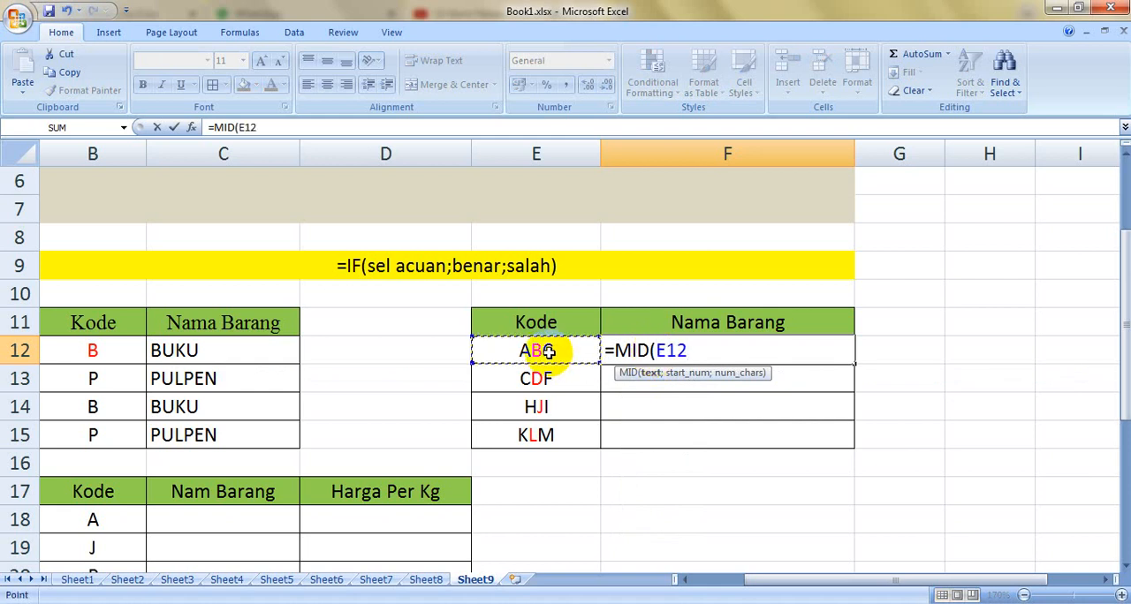
type(";")
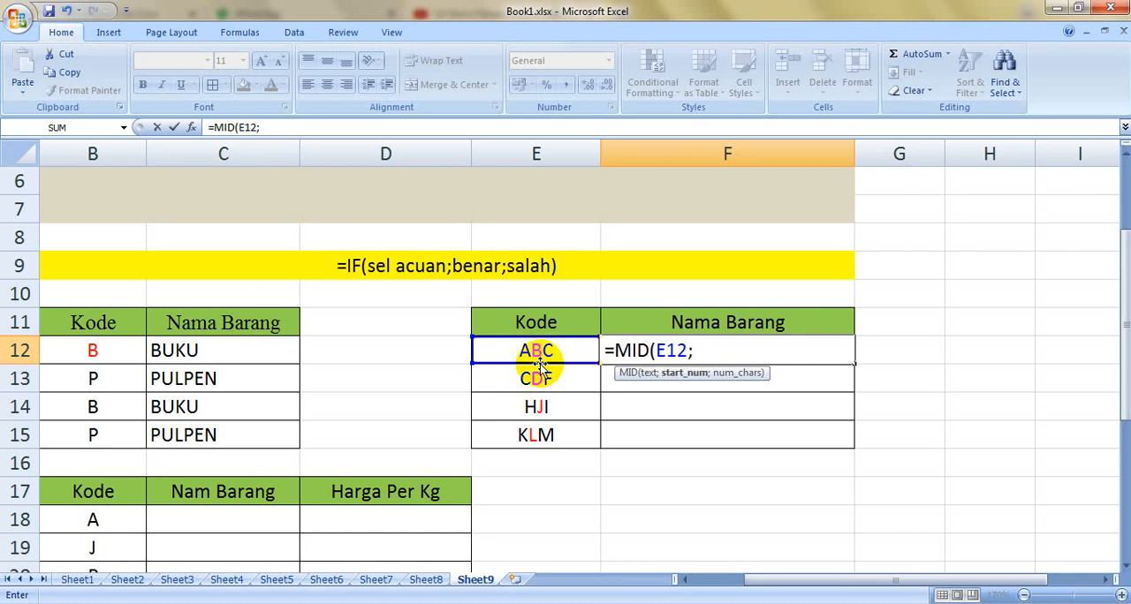
type("2;")
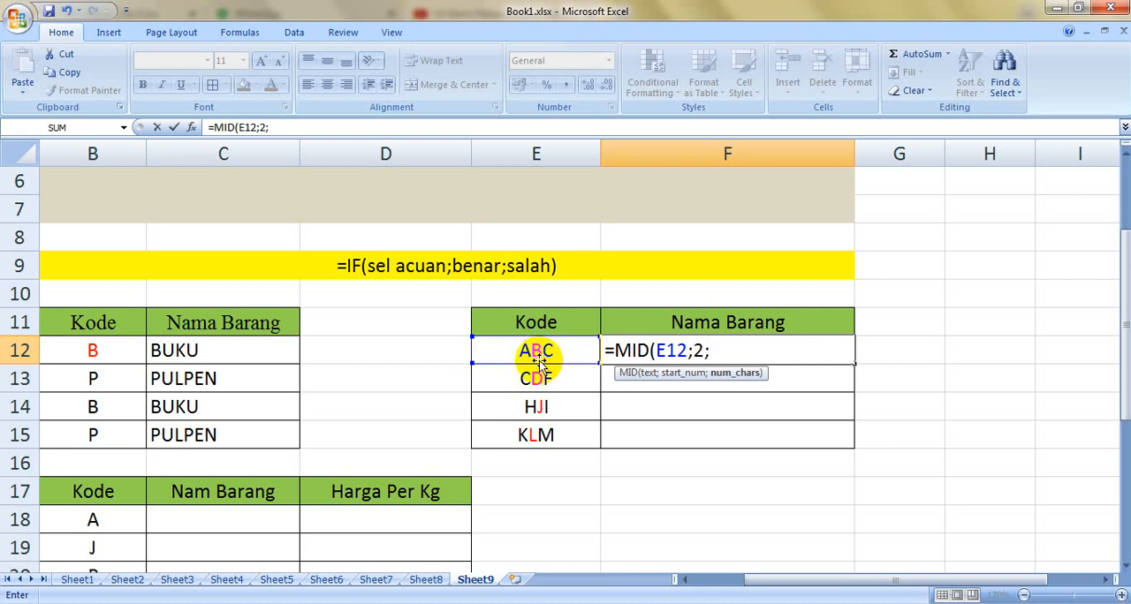
type("1")
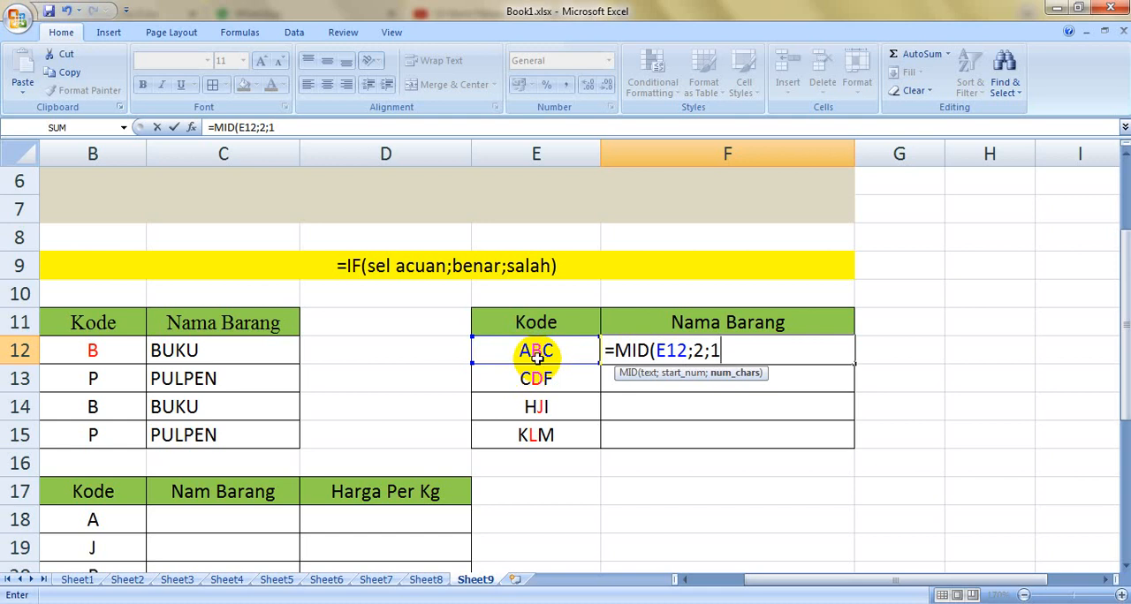
key("Return")
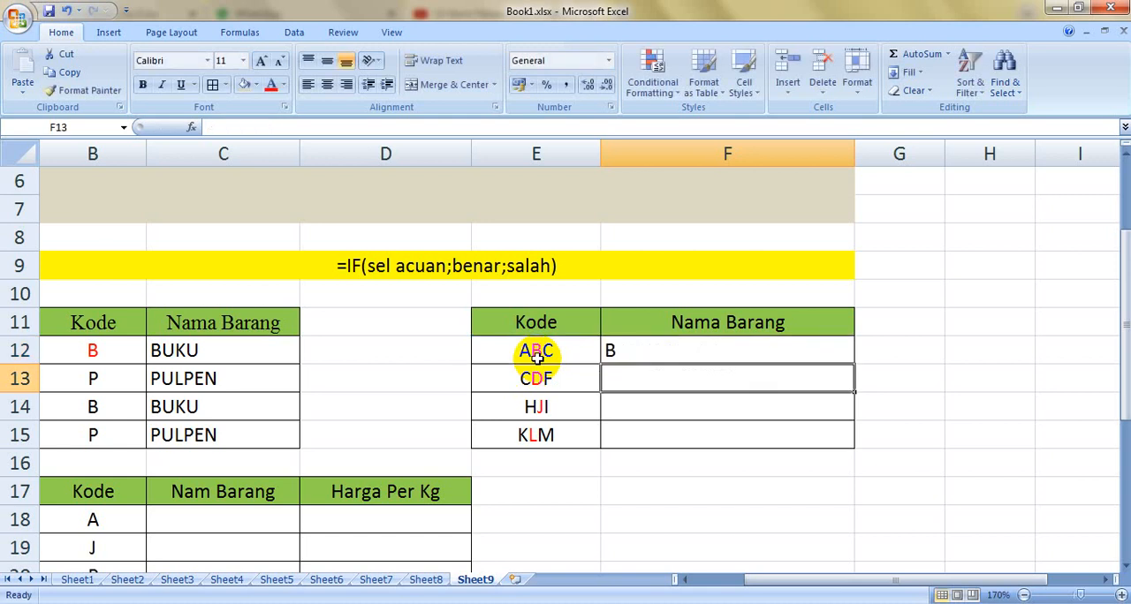
Step: Copy the MID formula from F12 down through F15
left_click(824, 360)
double_click(853, 363)
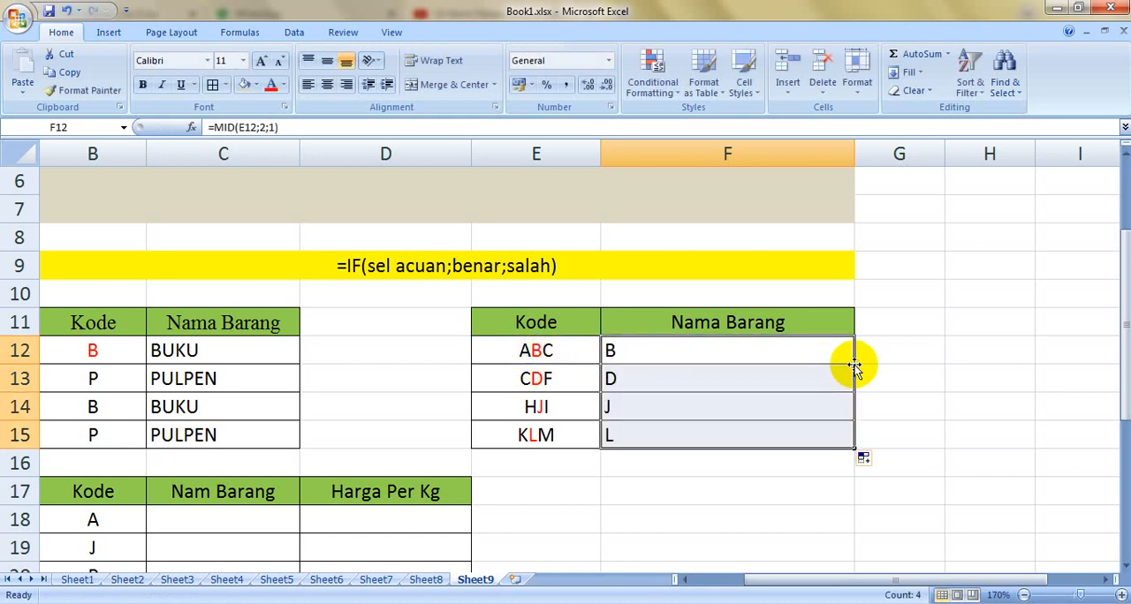
left_click(999, 382)
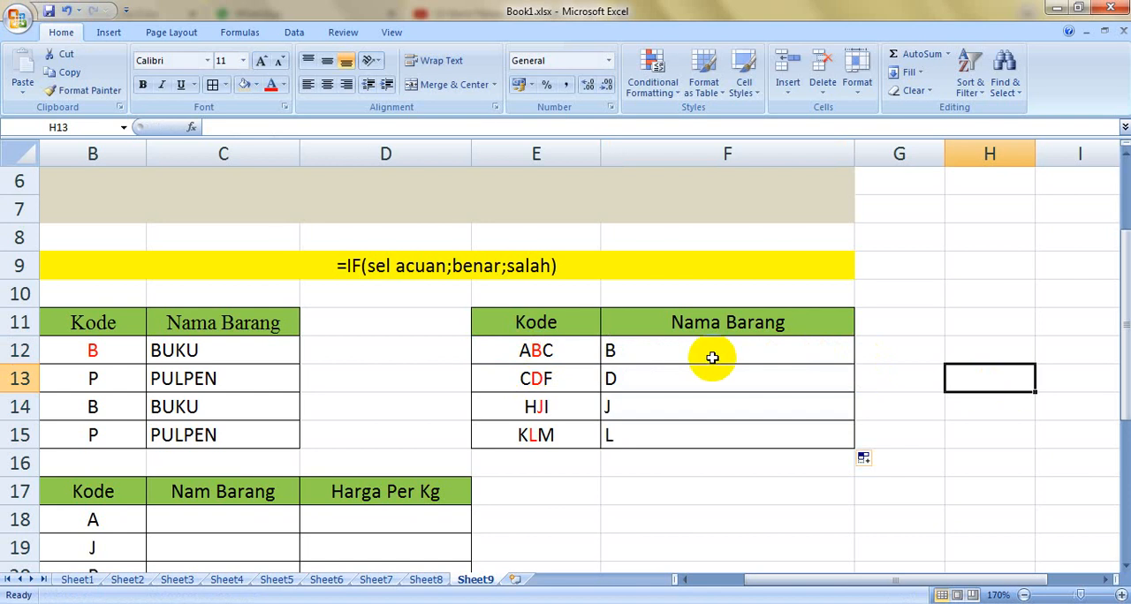
Step: Clear the codes and MID formulas from E12:F15 in the second Kode and Nama Barang table
left_click_drag(562, 353, 613, 436)
key("BackSpace")
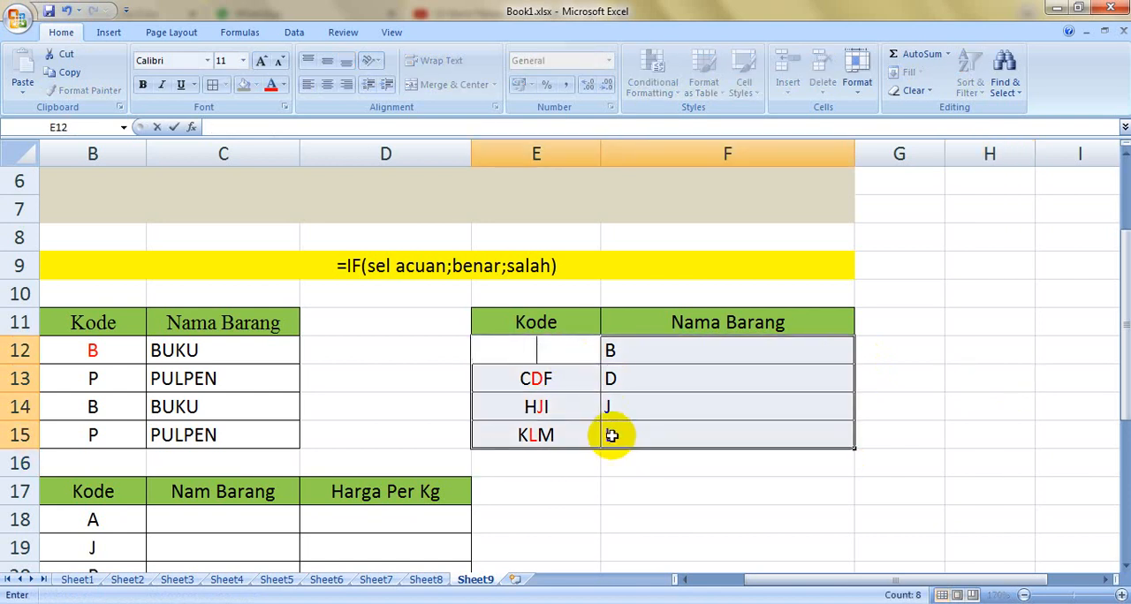
left_click(929, 405)
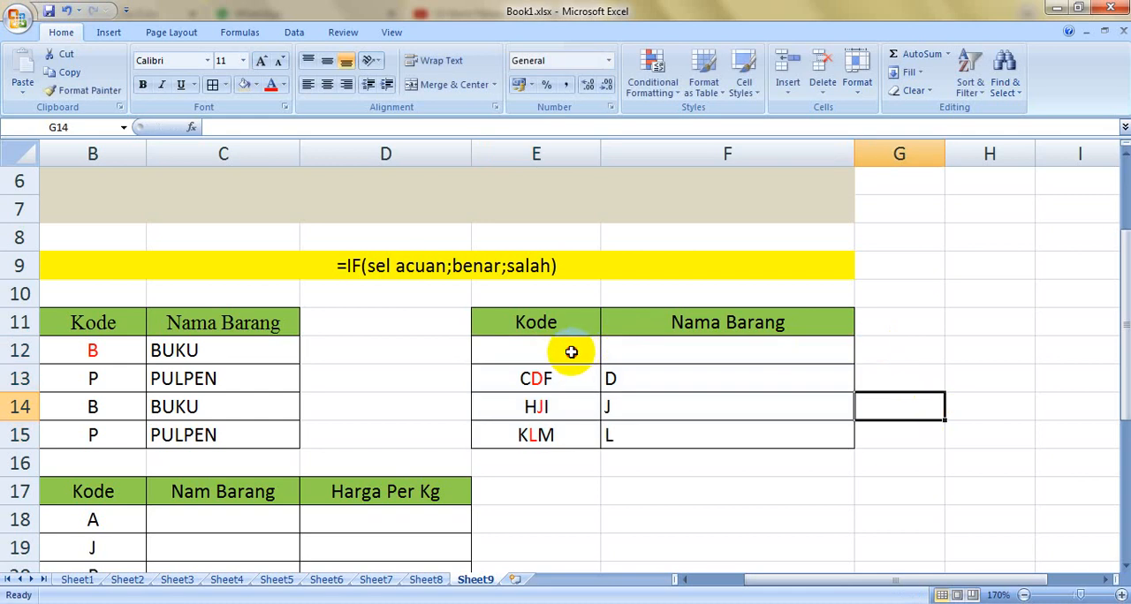
left_click_drag(574, 349, 613, 435)
key("Delete")
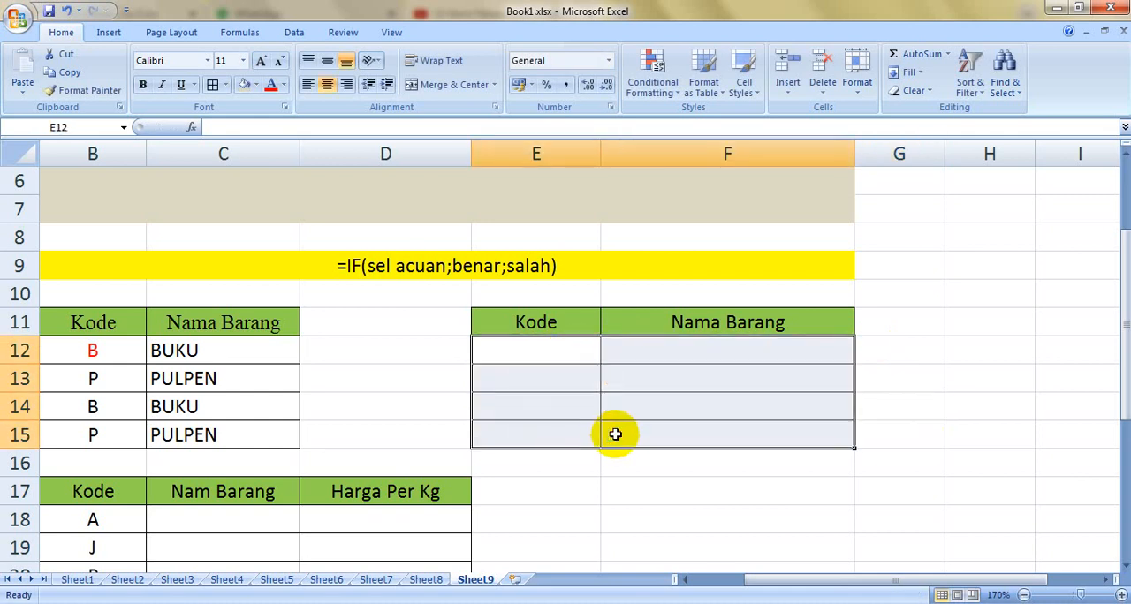
Step: Enter the codes A1, B3, A8 and B9 in E12:E15 of the second Kode column
left_click(537, 351)
type("A")
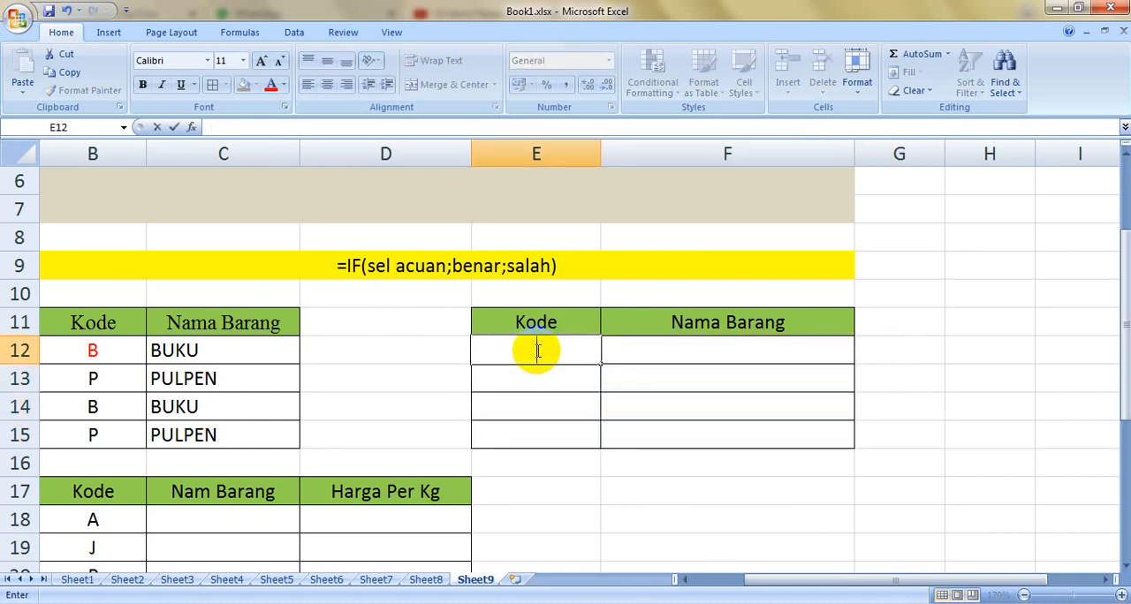
type("1")
key("Return")
type("B")
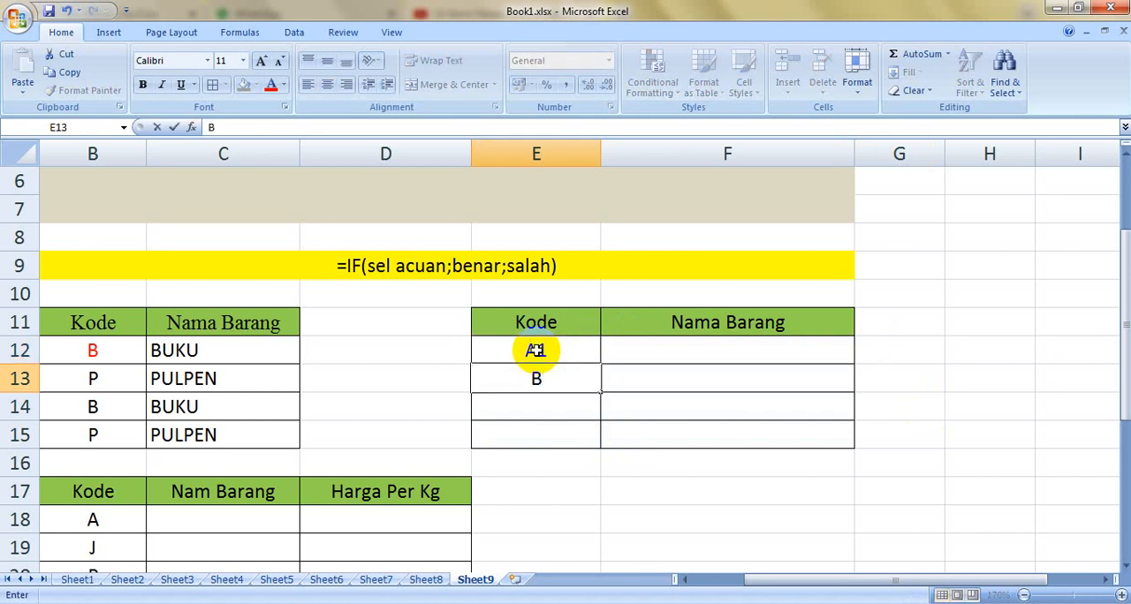
type("3")
key("Return")
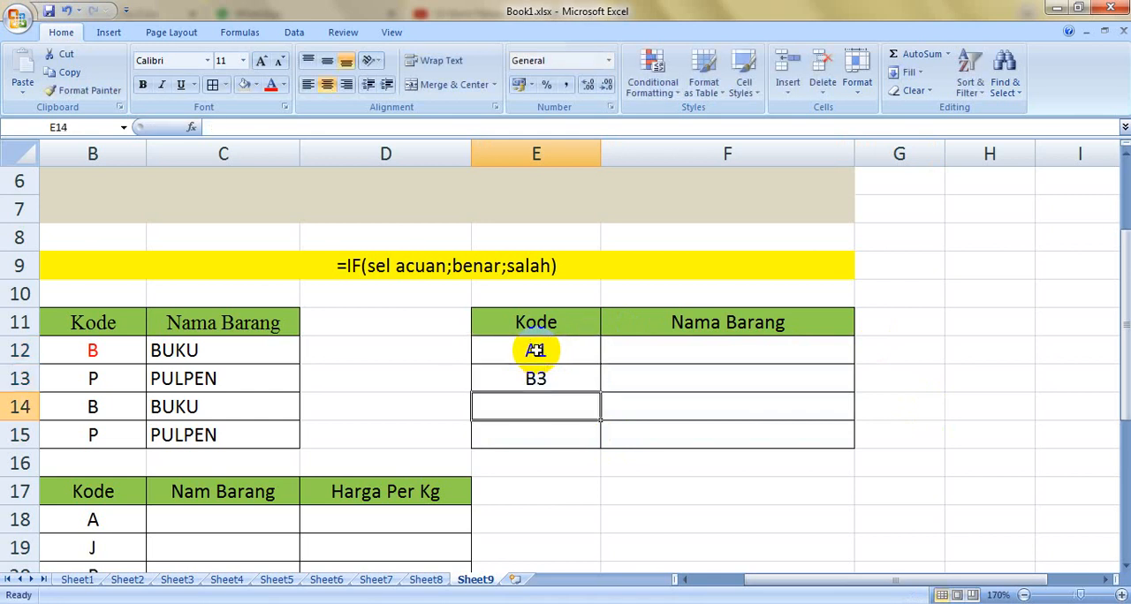
type("A8")
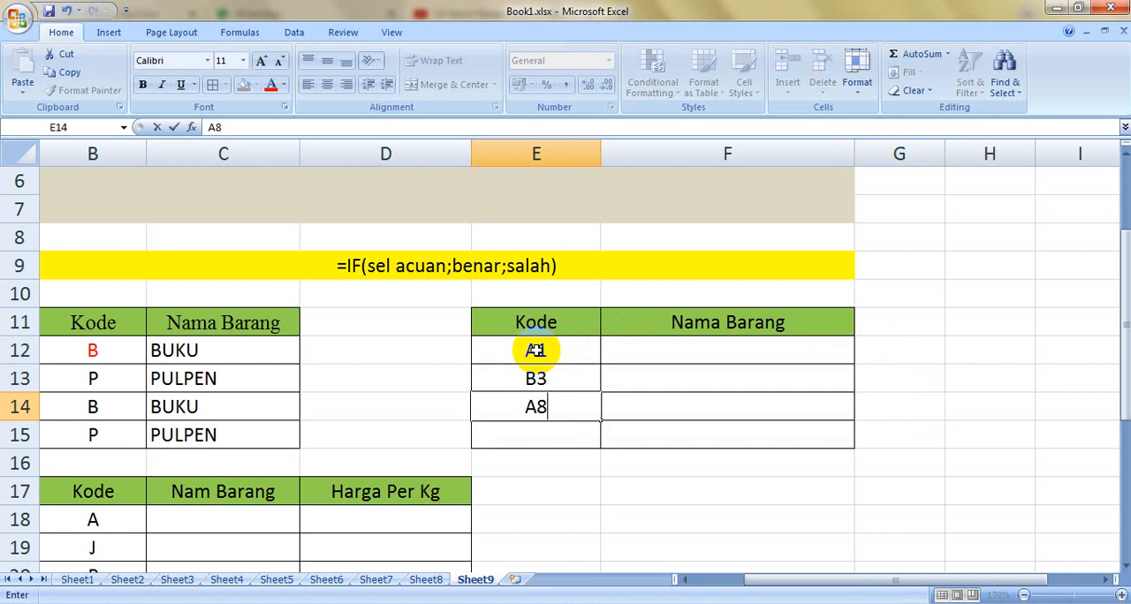
key("Return")
type("B9")
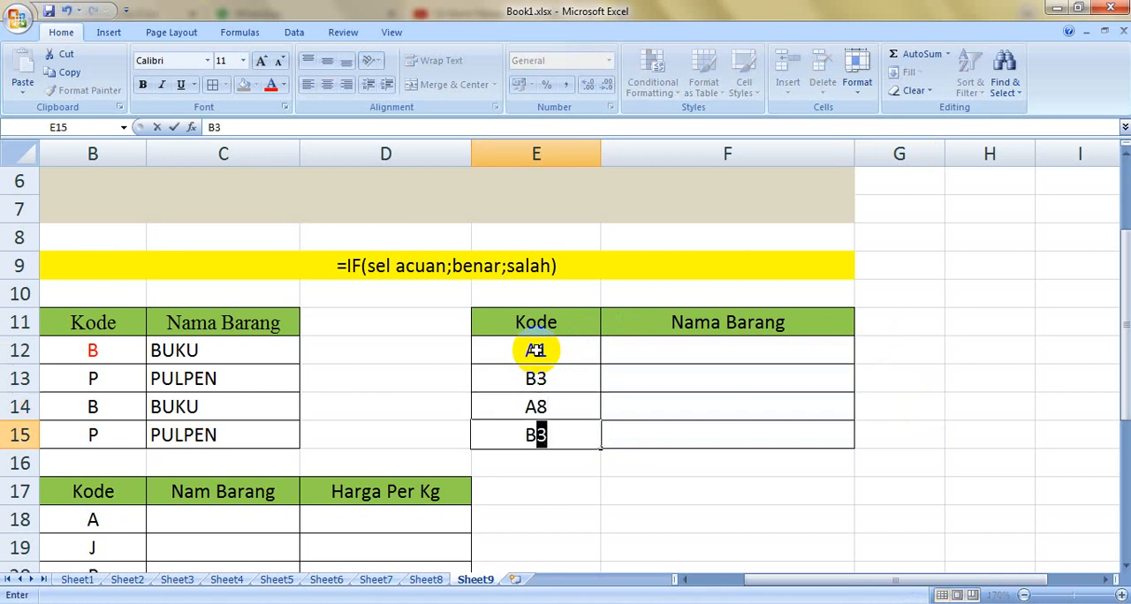
Step: Enter the formula =IF(LEFT(E12;1)="A";"APEL";"BELIMBING") in F12, accepting the proposed closing-bracket correction
left_click(750, 346)
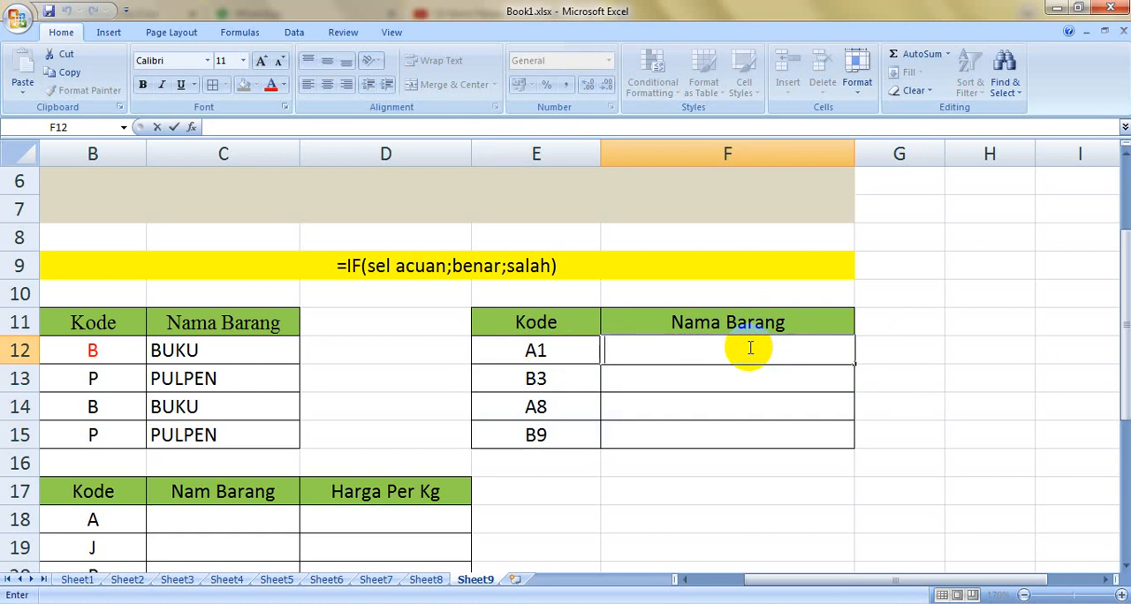
type("=")
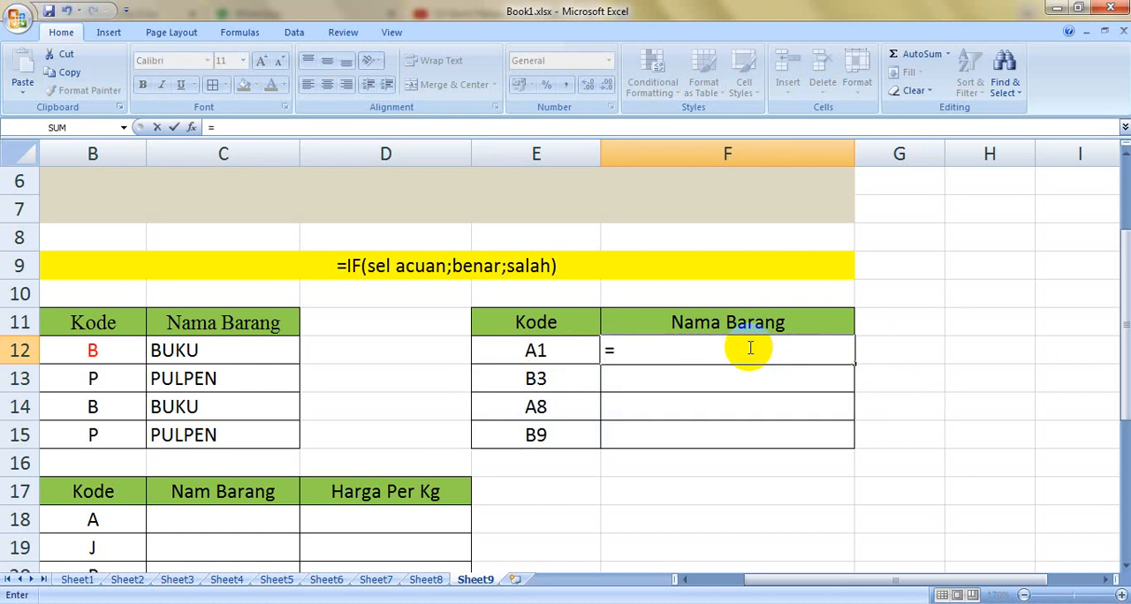
type("IF")
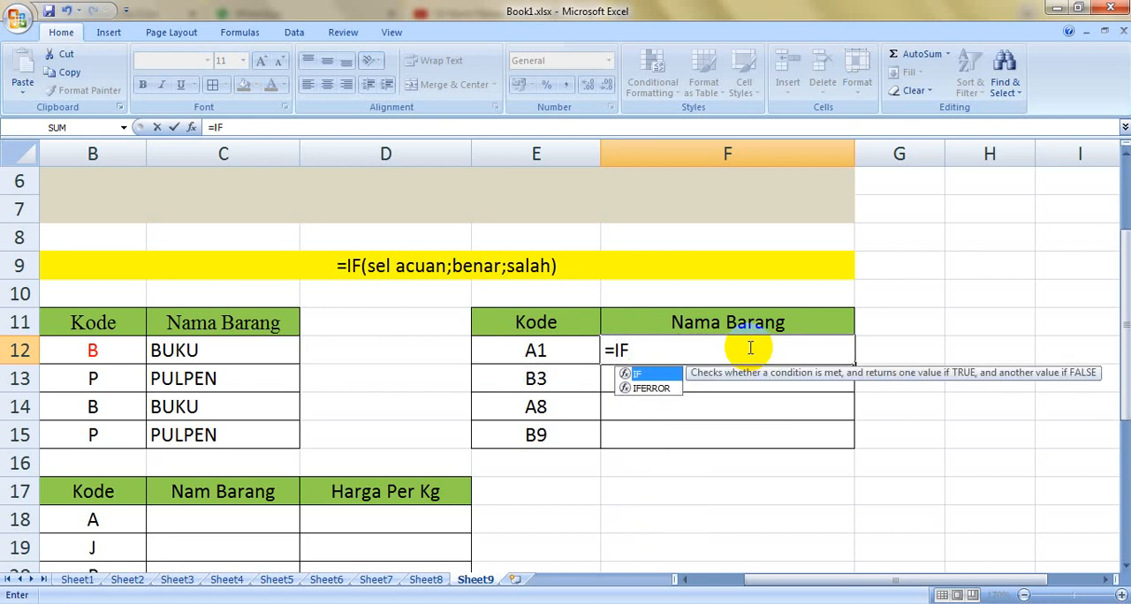
type("(LEFT")
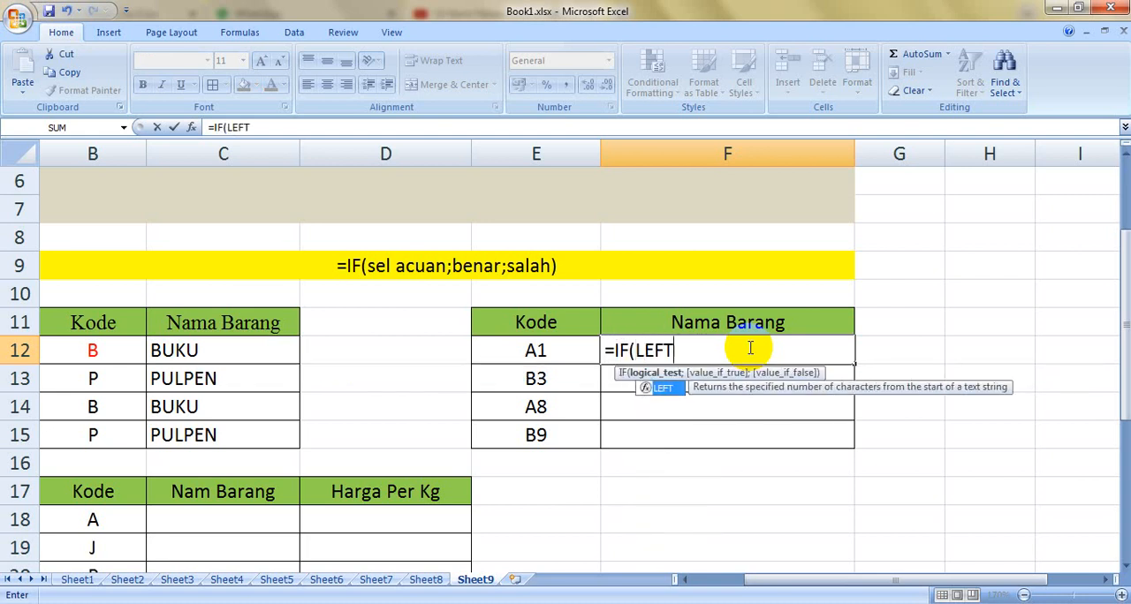
type("(")
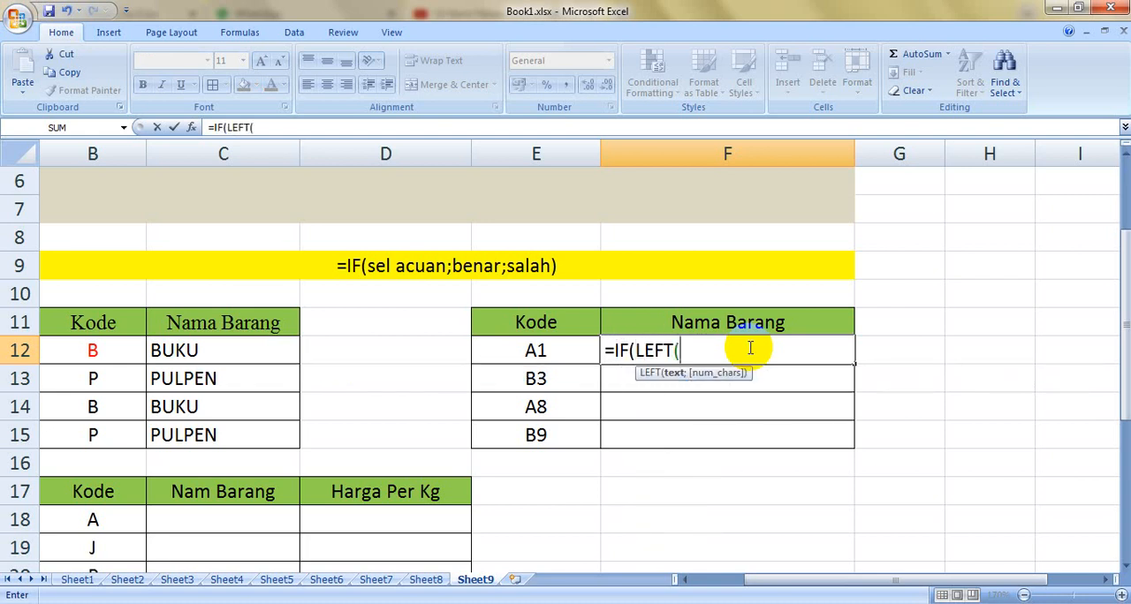
left_click(537, 349)
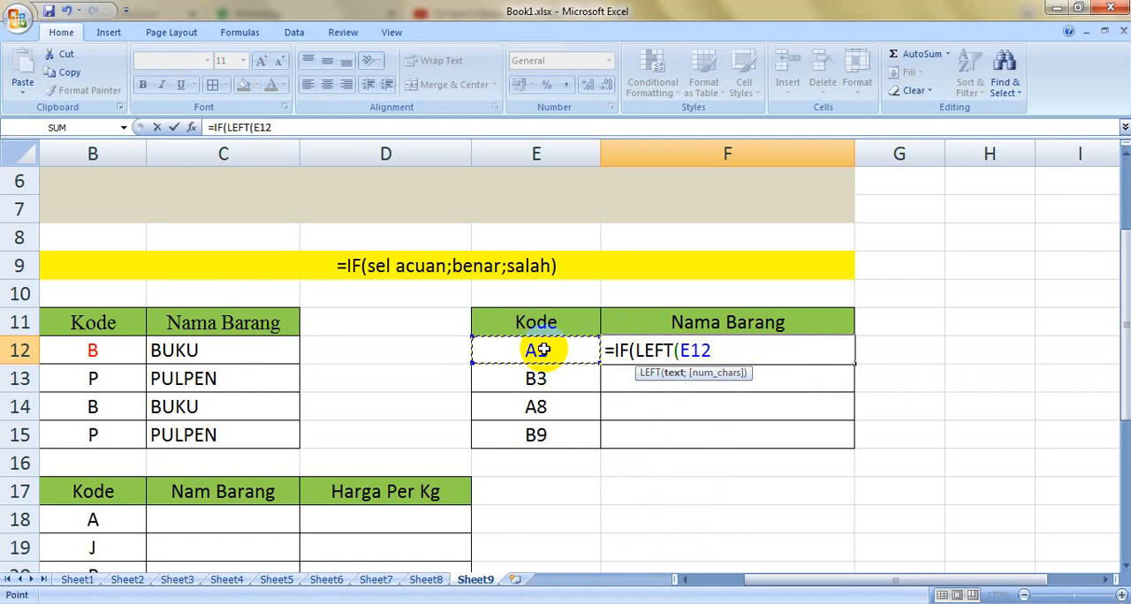
type(";1)")
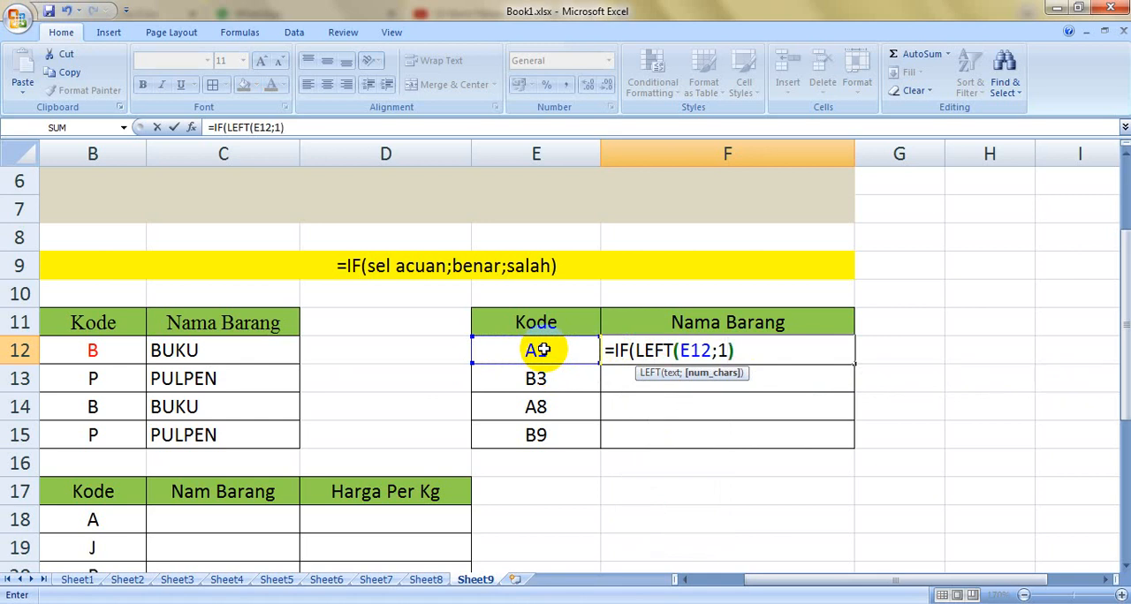
type("=")
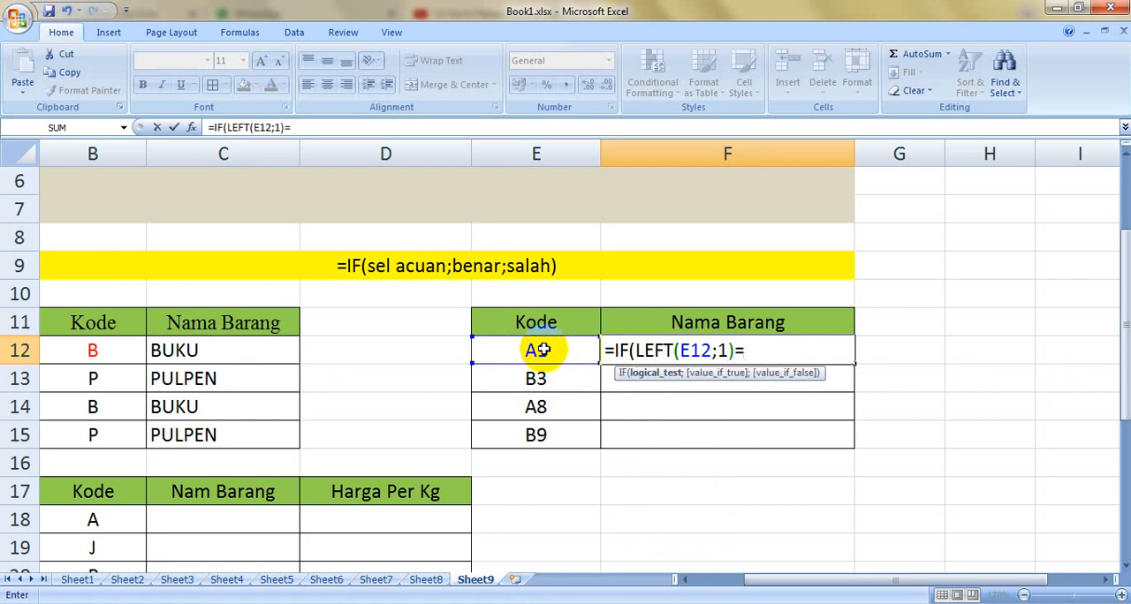
type("\"")
type("A\";\"")
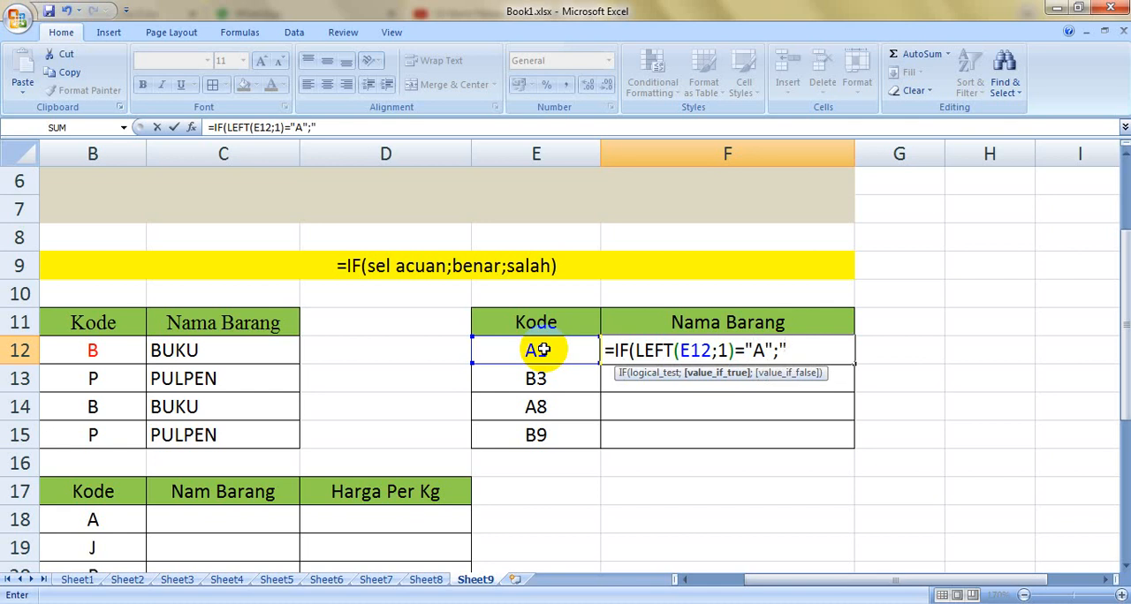
type("APEL\";\"BELI")
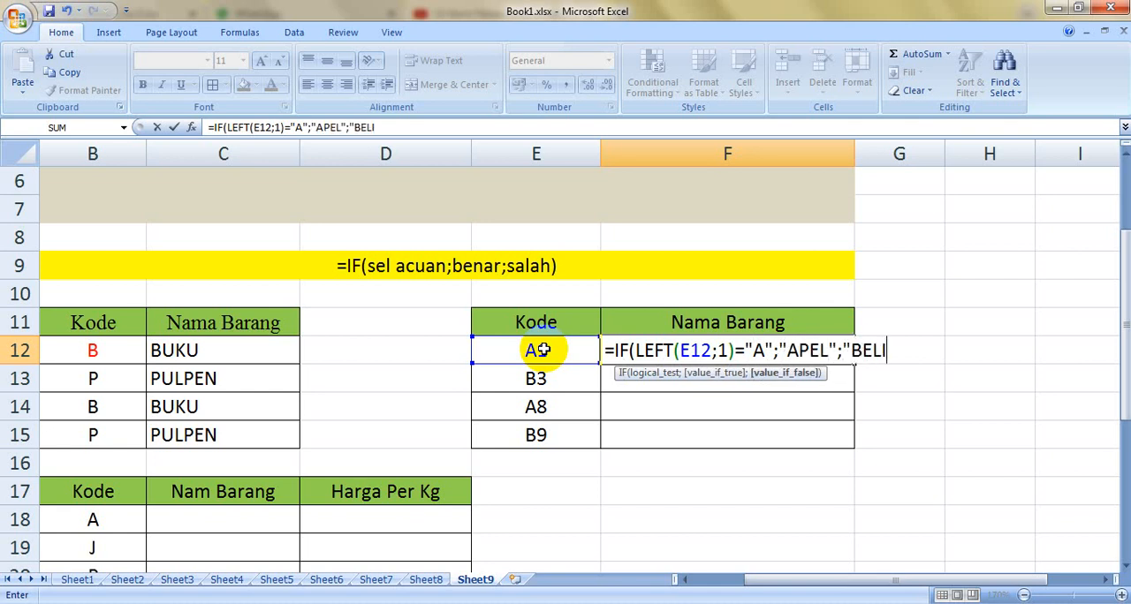
type("MBING\"")
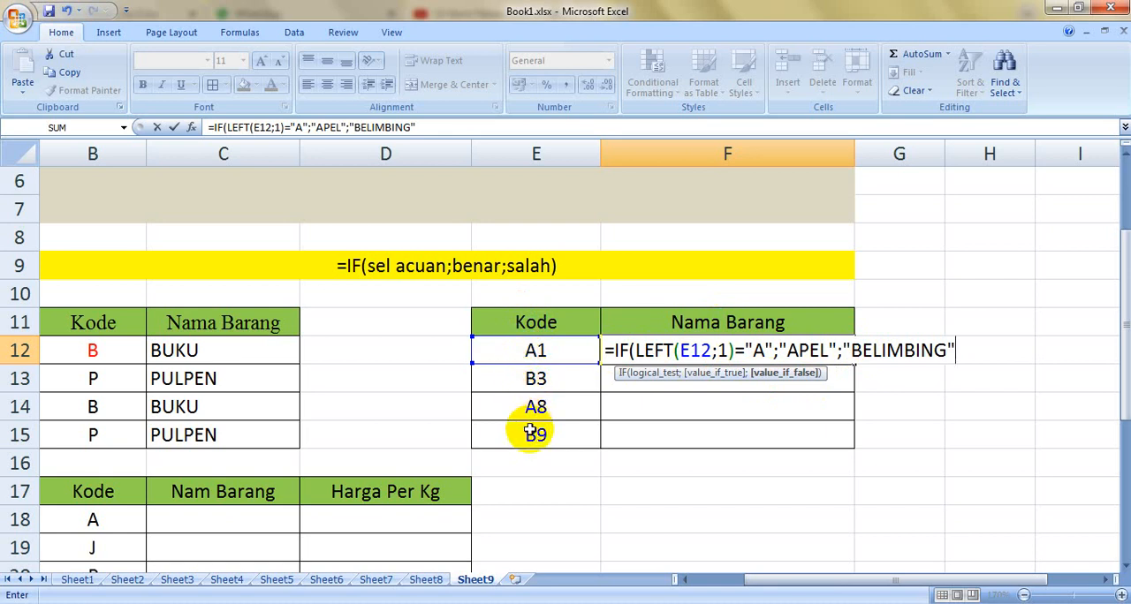
key("Return")
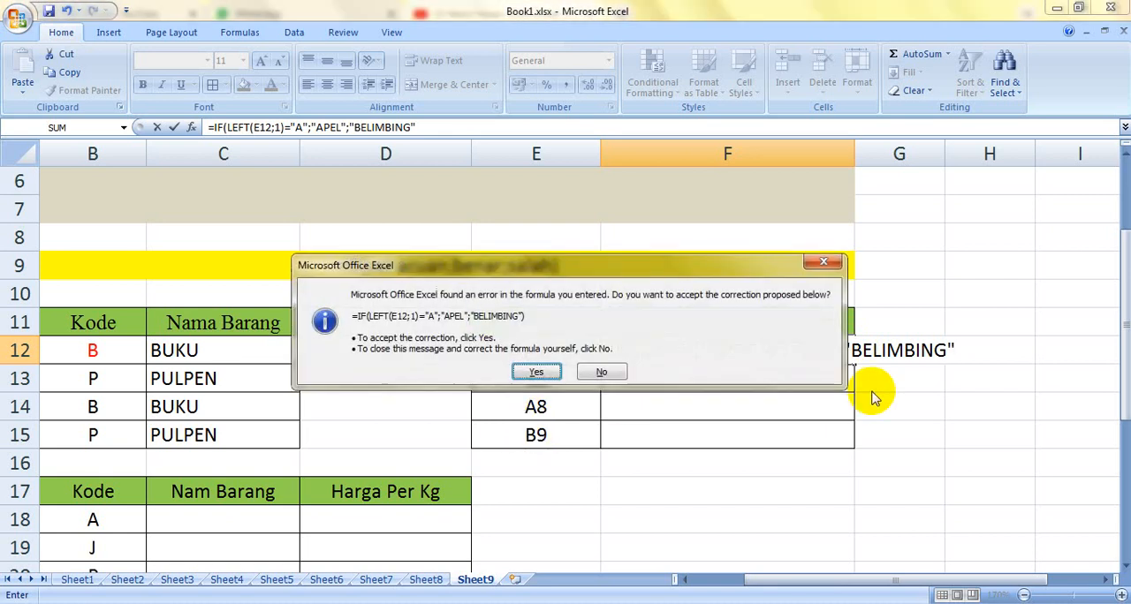
left_click(538, 373)
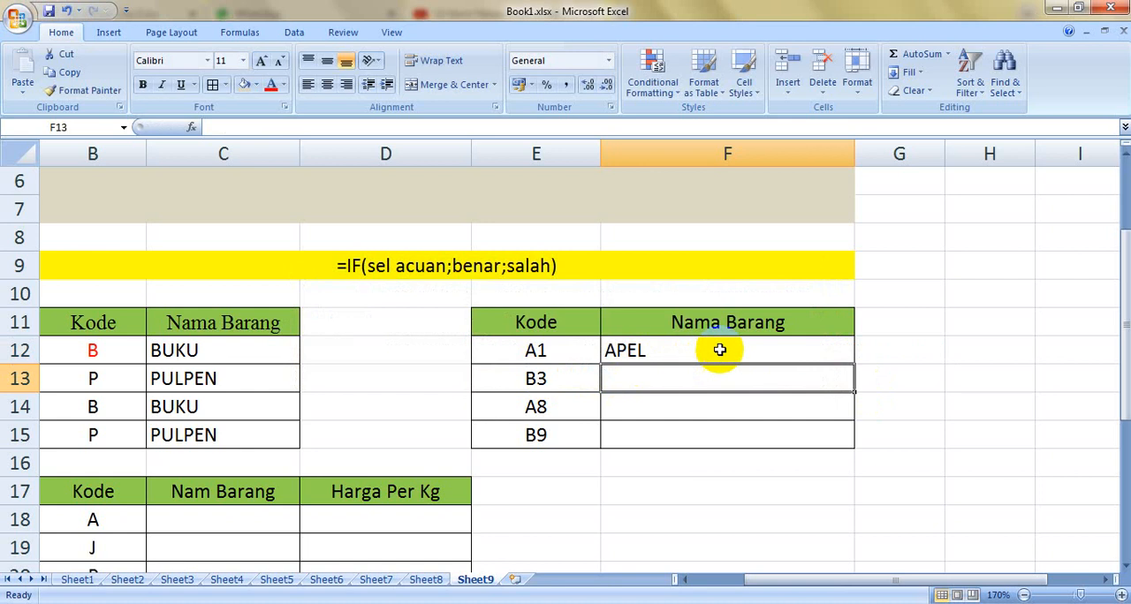
Step: Copy the combined IF and LEFT formula from F12 down through F15
left_click(723, 350)
double_click(854, 365)
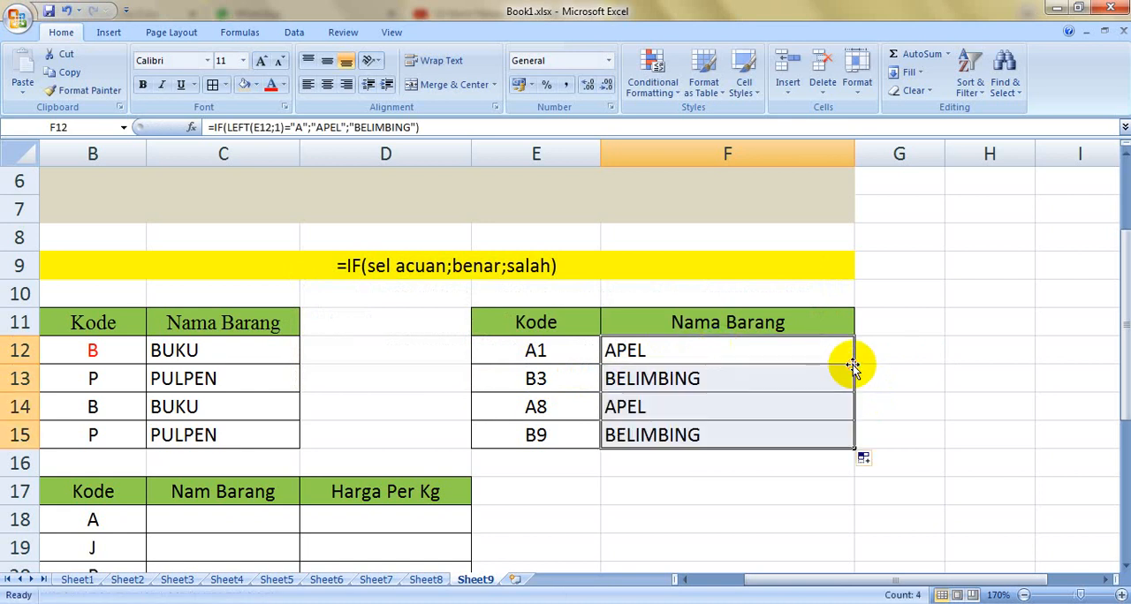
left_click(1010, 404)
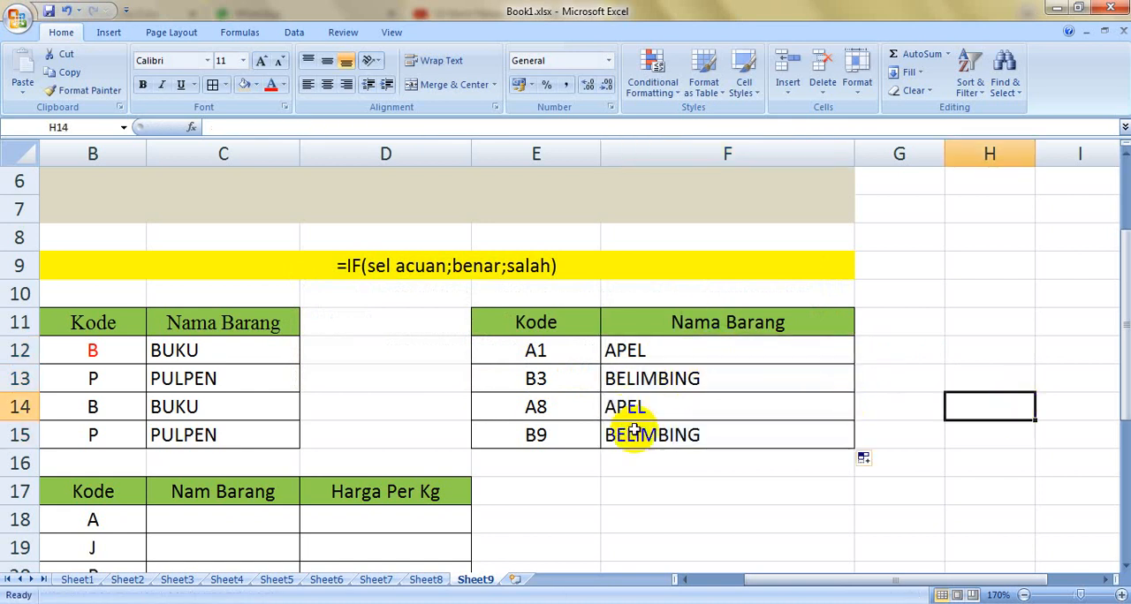
left_click(682, 352)
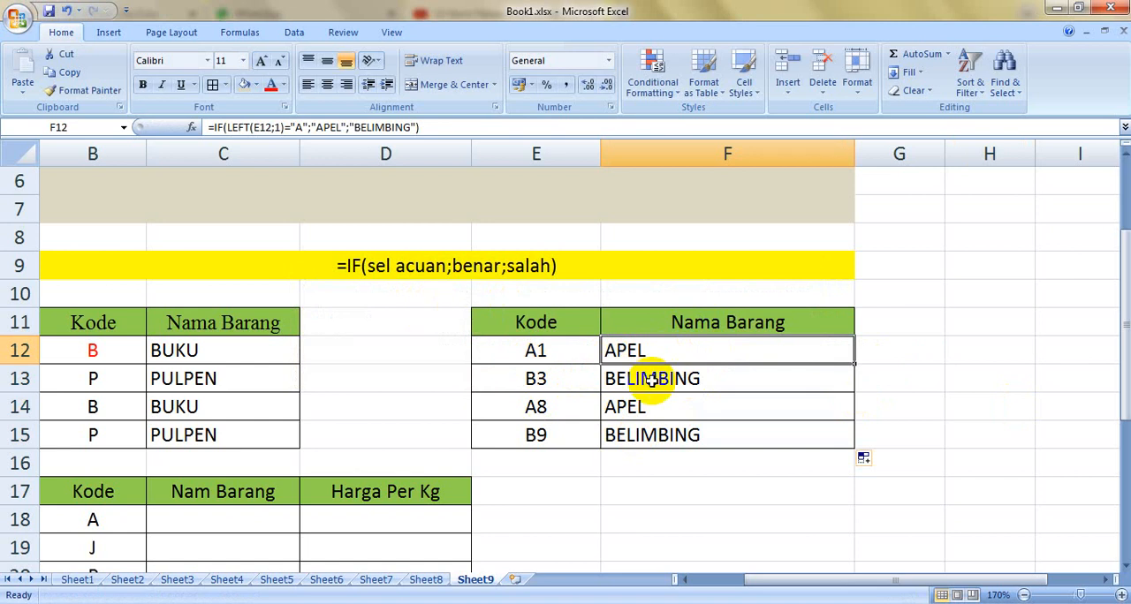
left_click(848, 544)
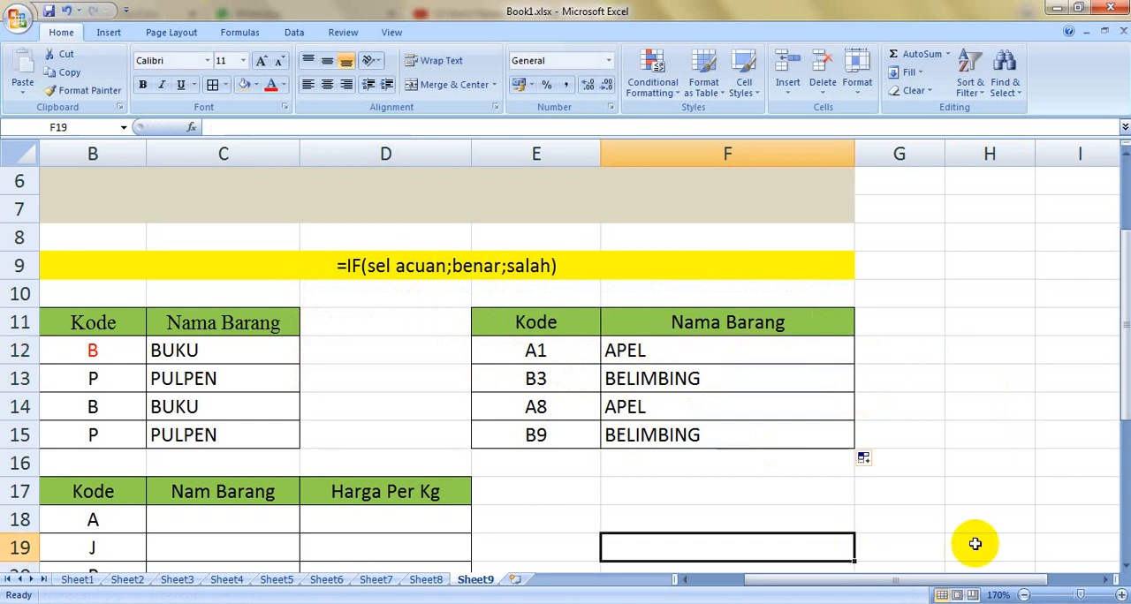
Step: Enter a VLOOKUP formula in C18 that looks up B18 in B25:D29, with column index 2 and range lookup 0
left_click(1126, 537)
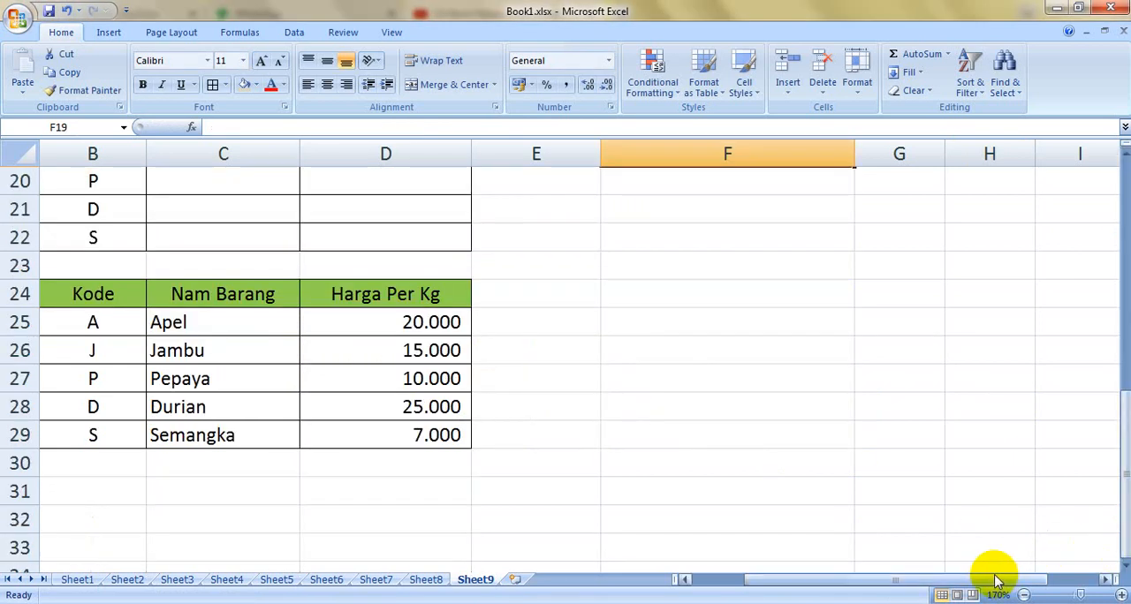
left_click_drag(997, 579, 891, 578)
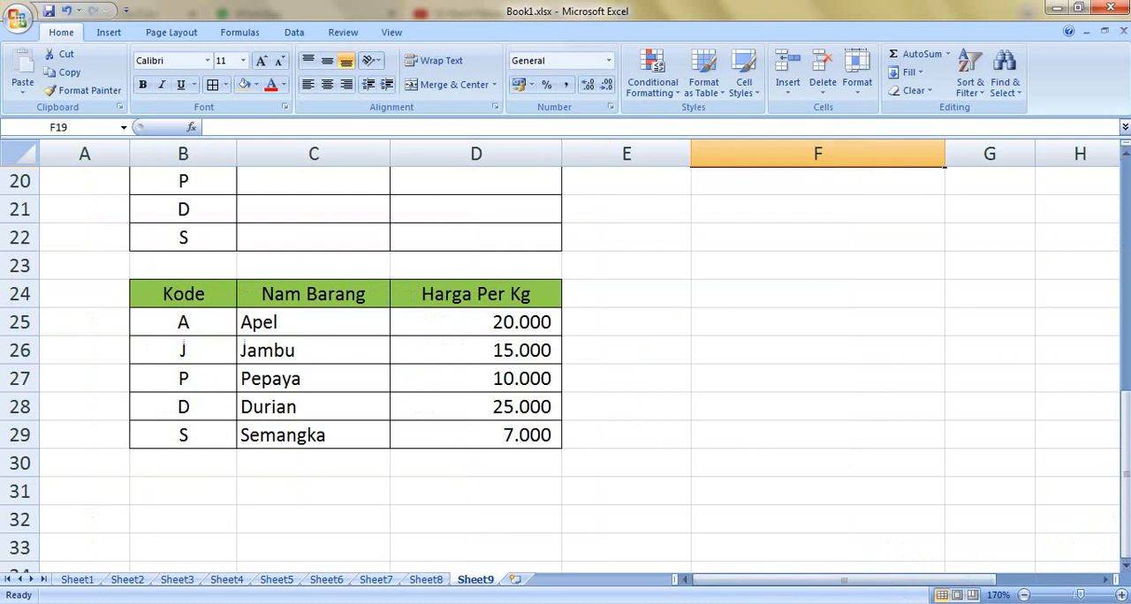
left_click(1125, 155)
left_click(1126, 156)
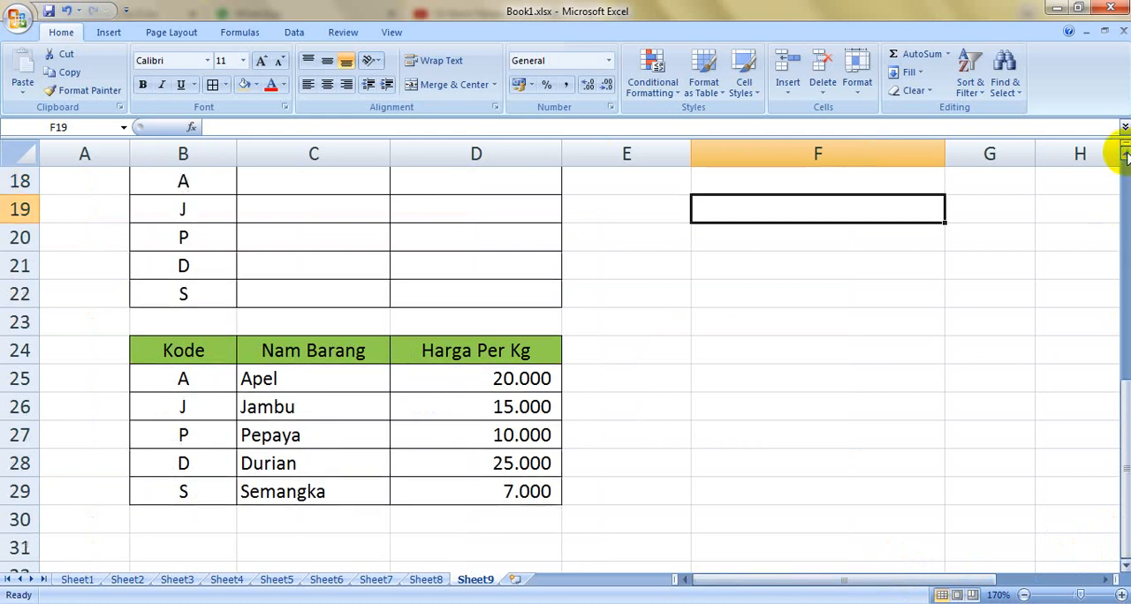
left_click(1126, 155)
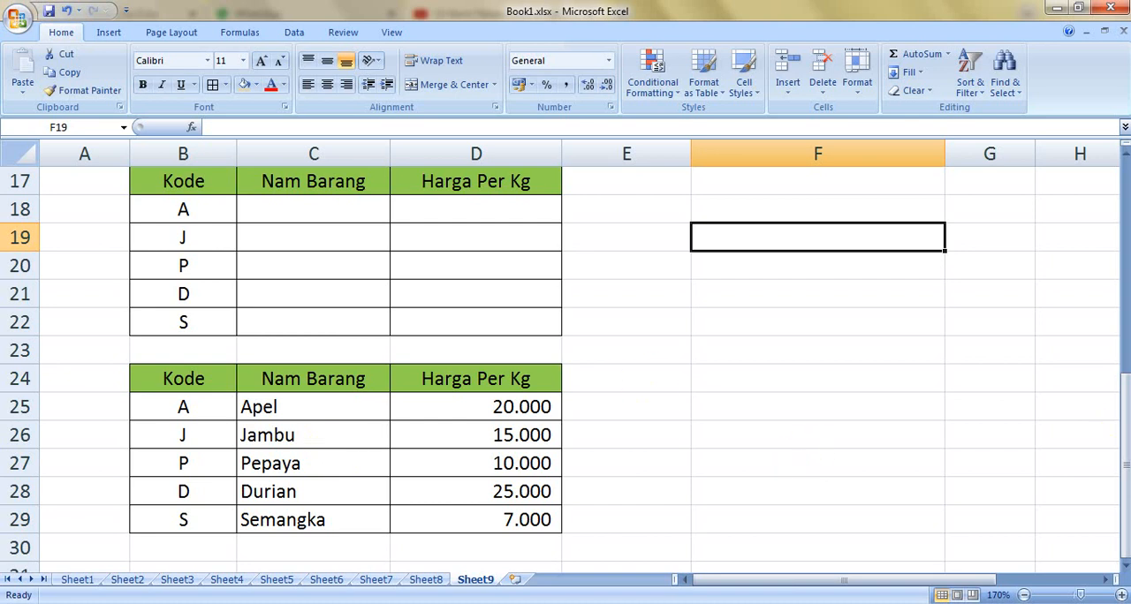
left_click_drag(1124, 464, 1125, 444)
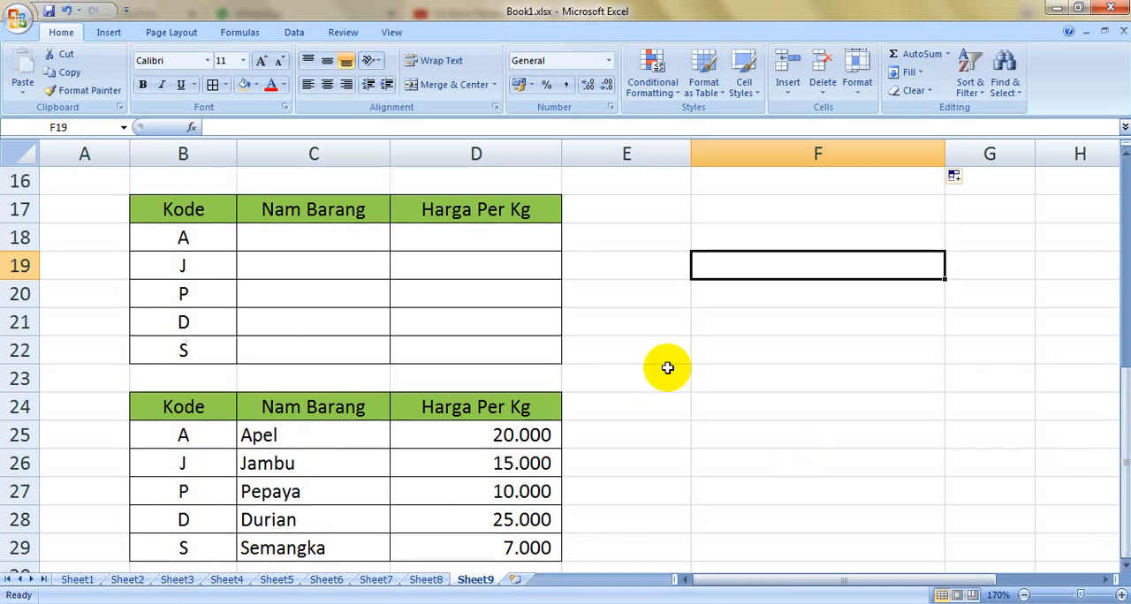
left_click(290, 238)
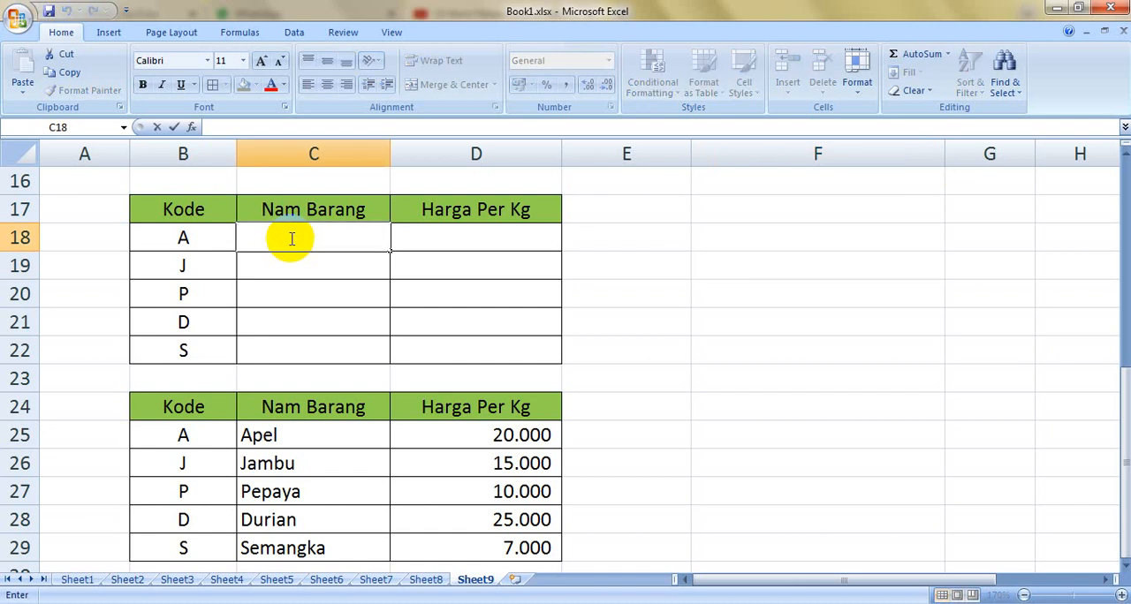
type("=VLOO")
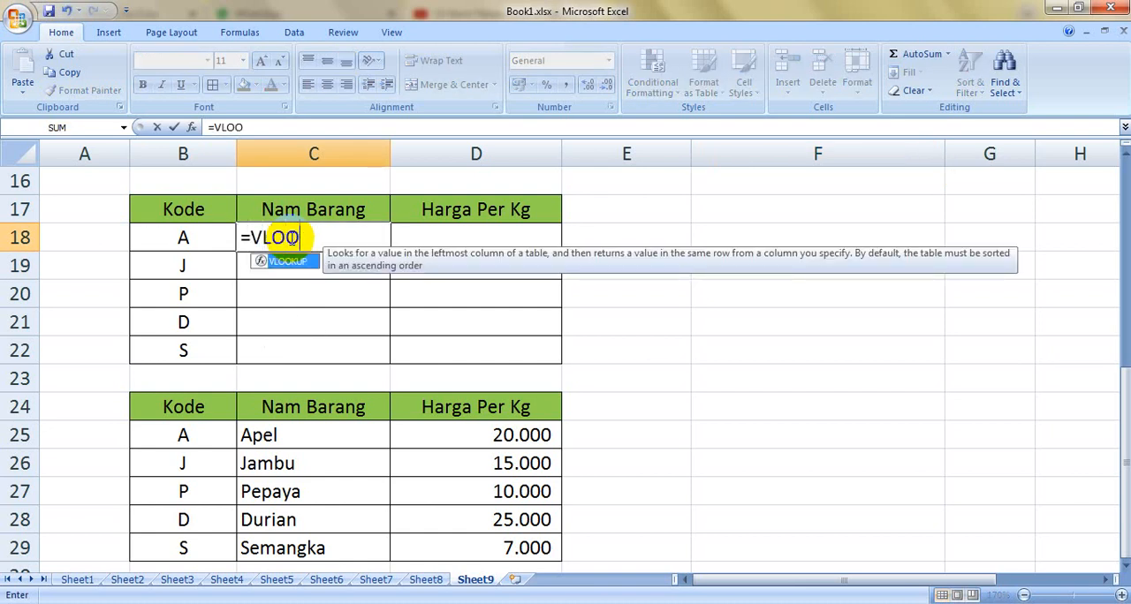
type("KUP(")
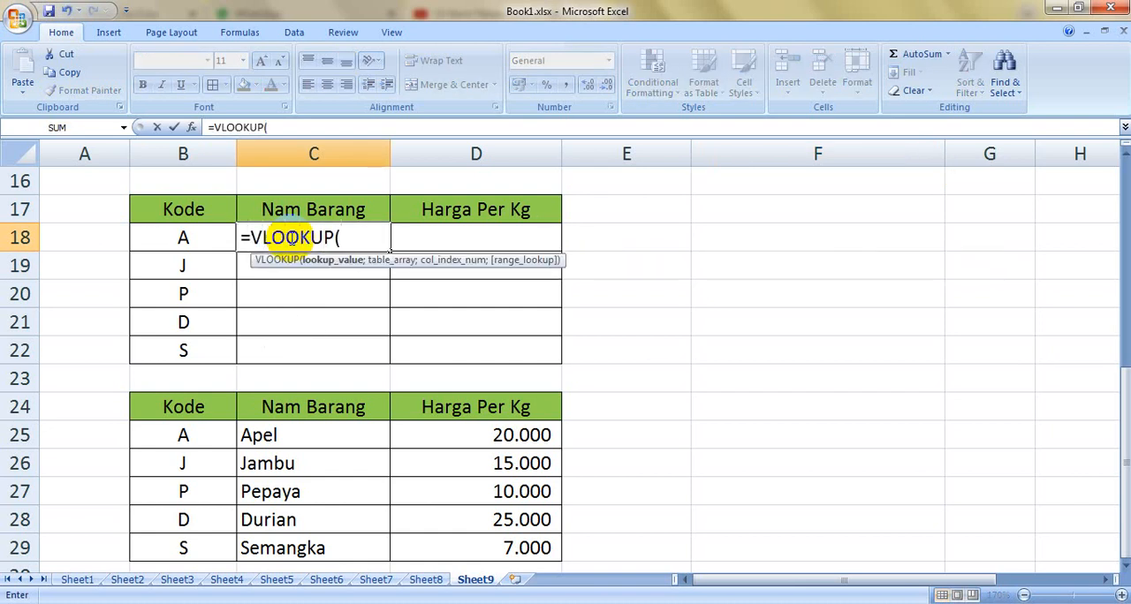
left_click(190, 237)
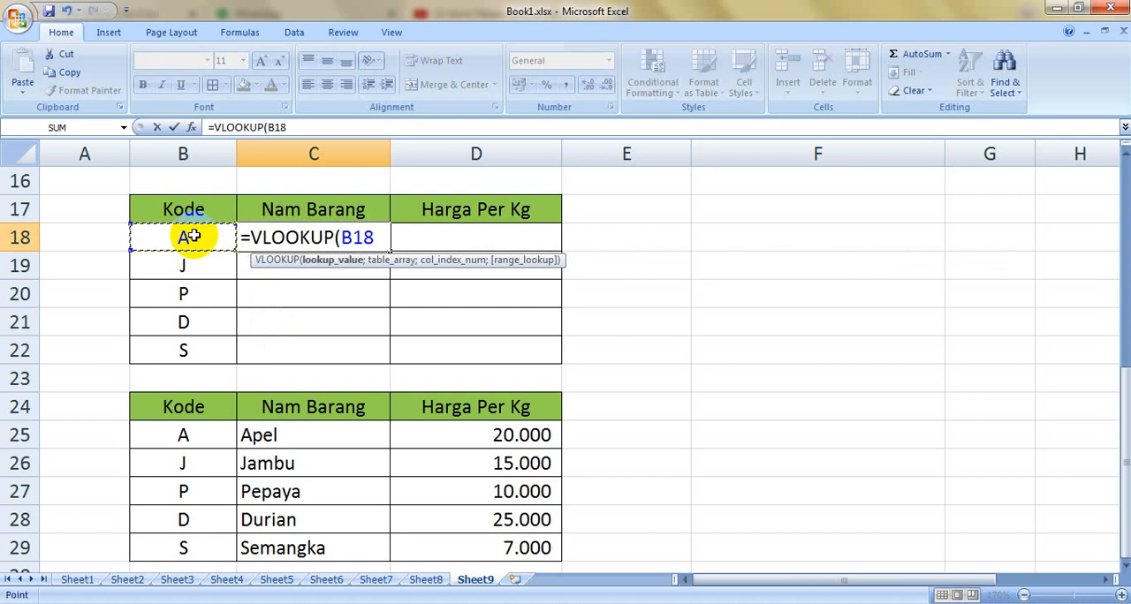
type(";")
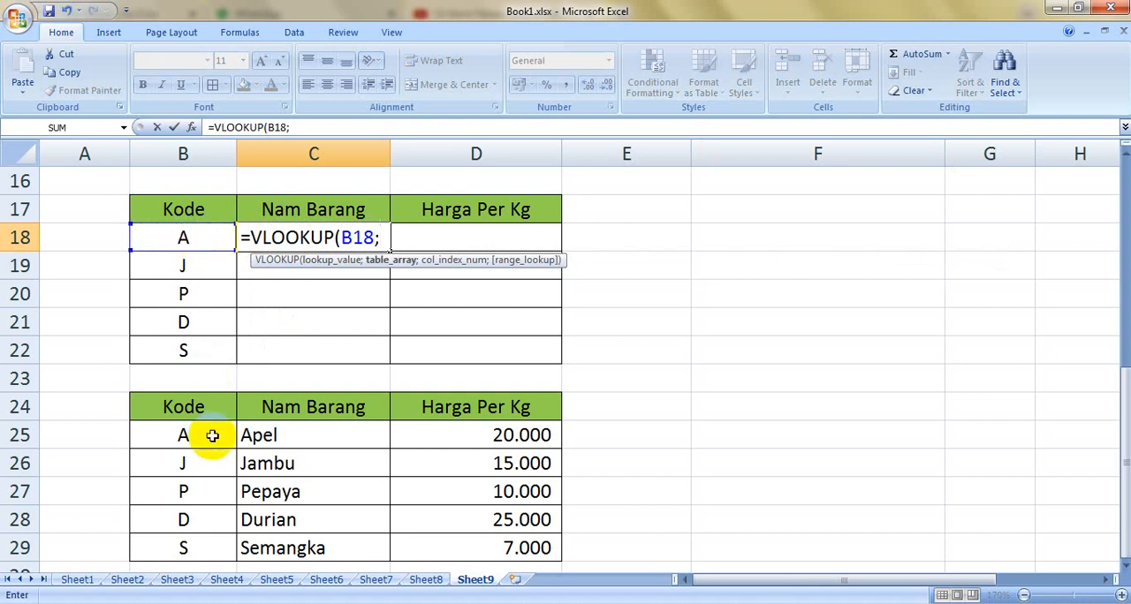
left_click_drag(207, 430, 522, 549)
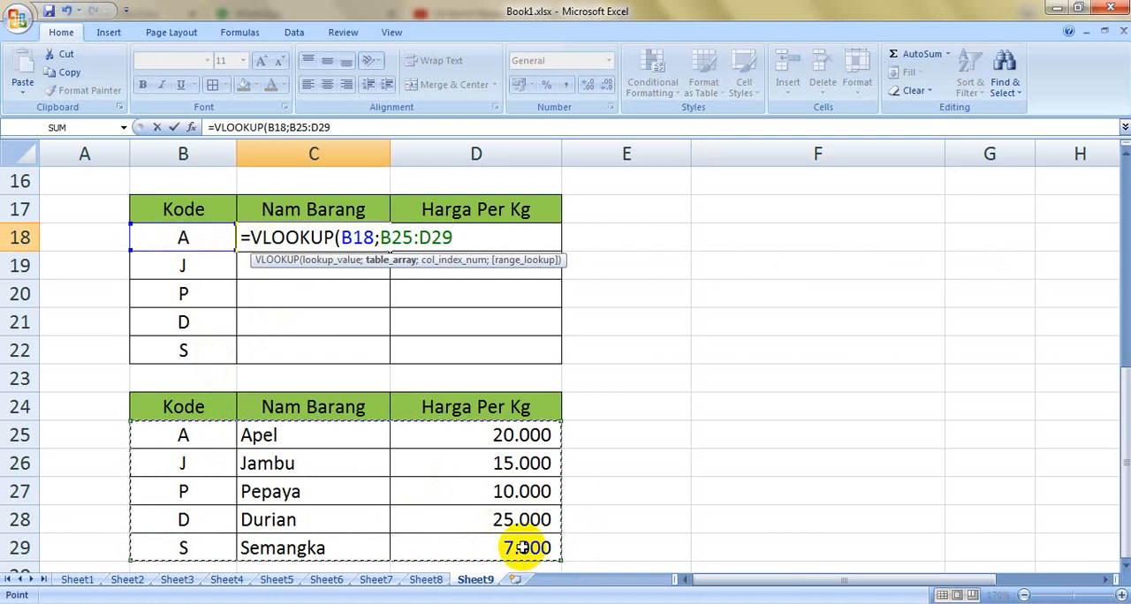
type(";")
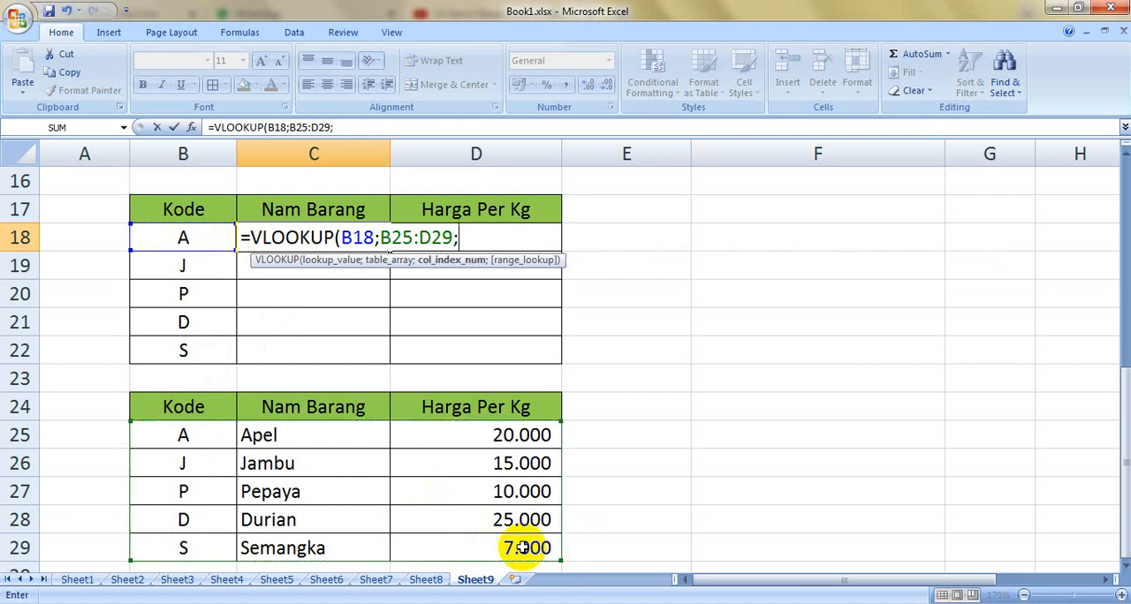
type("2")
type(";0")
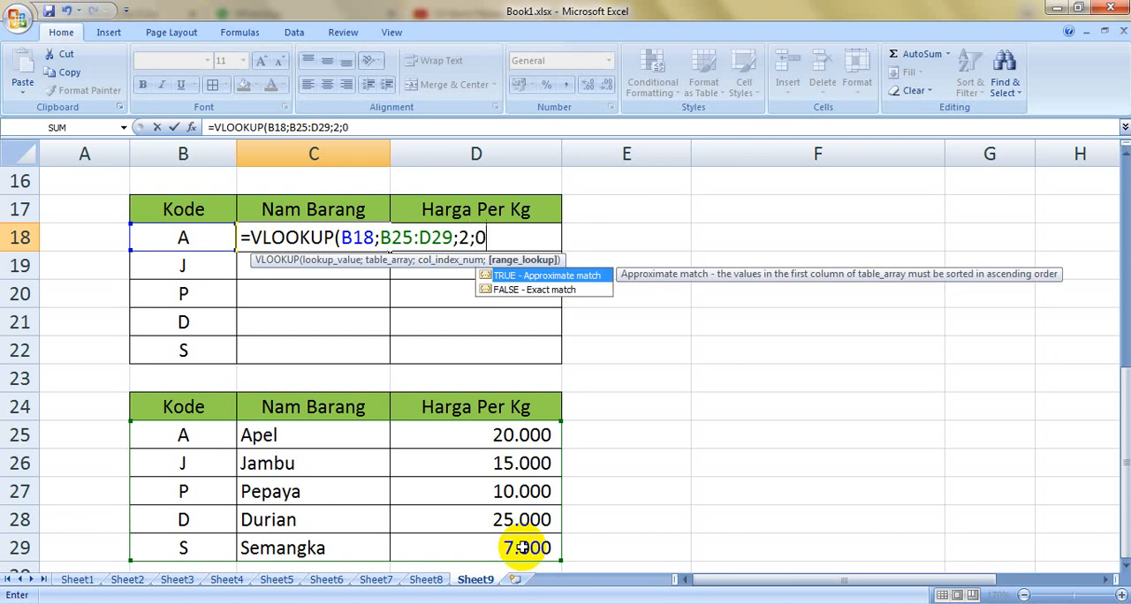
key("Return")
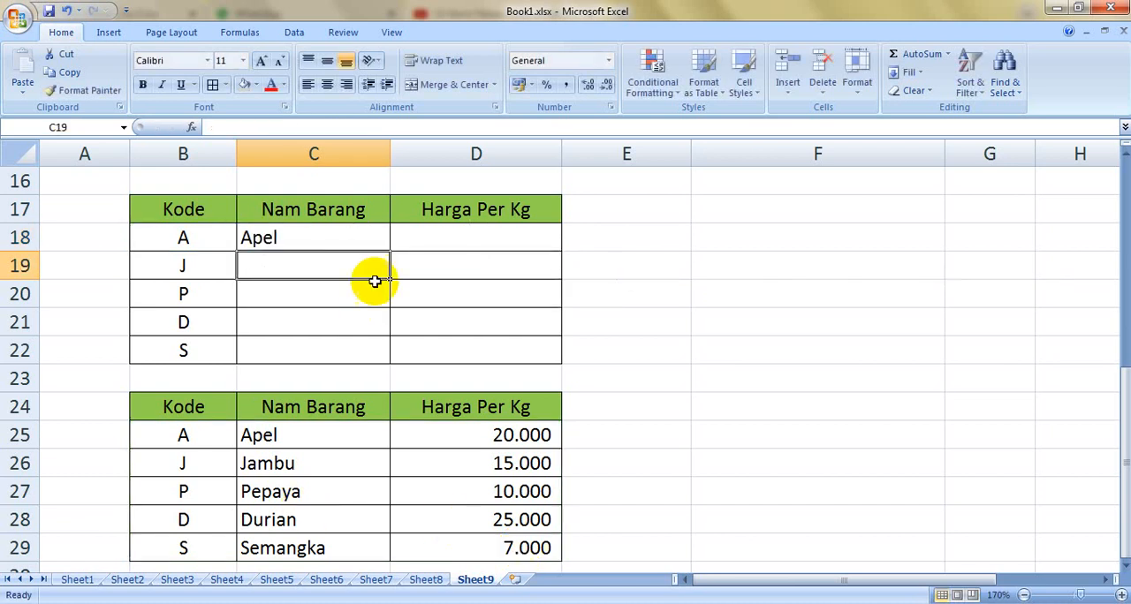
Step: Copy the VLOOKUP formula from C18 down through C22
left_click(354, 242)
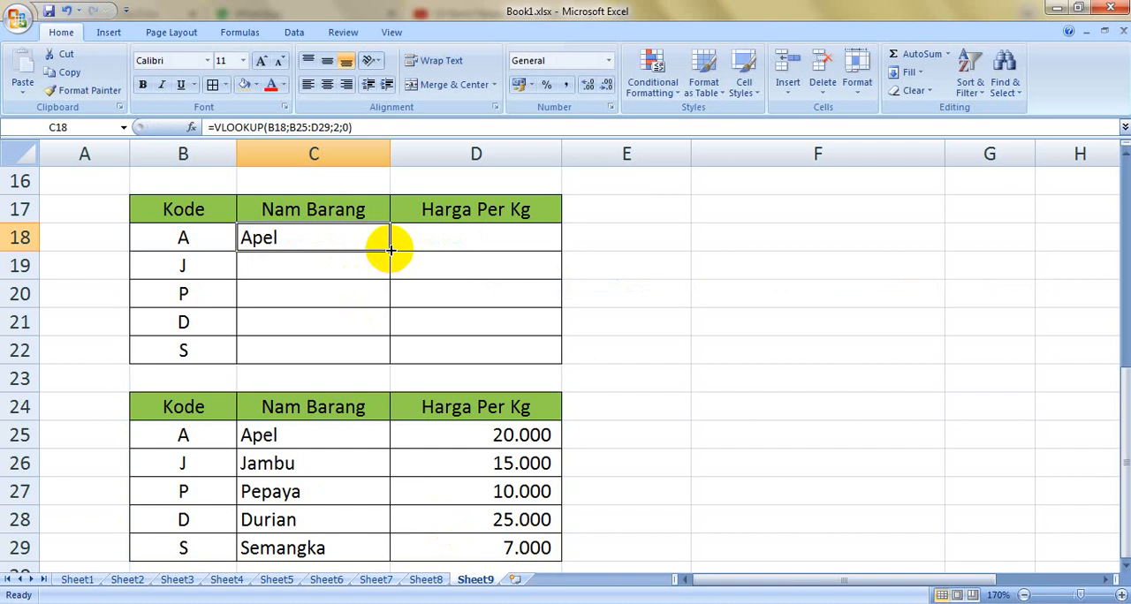
double_click(389, 250)
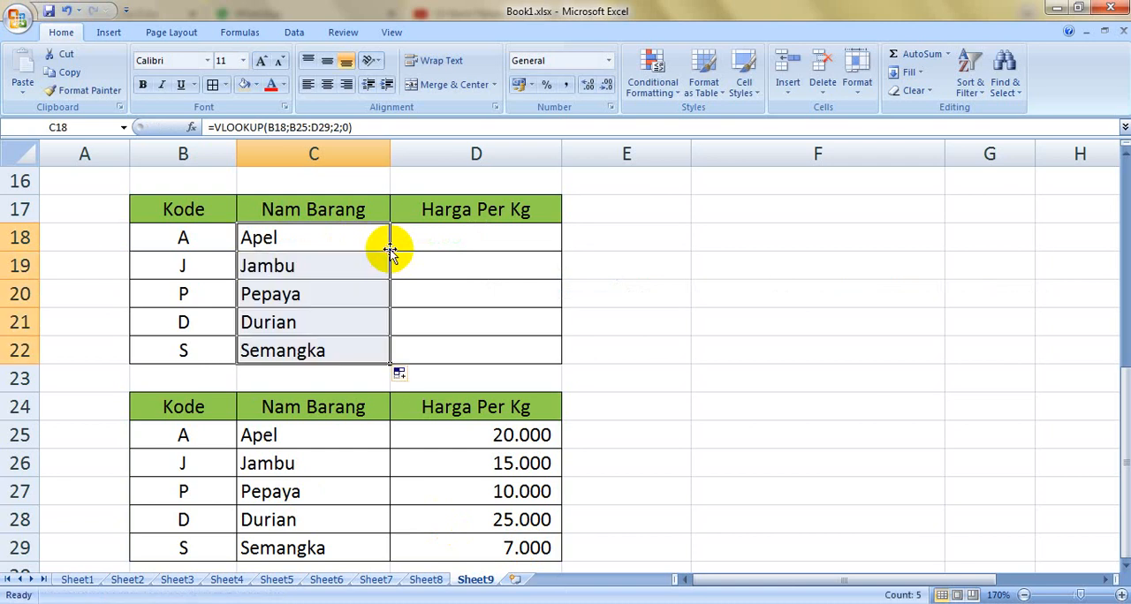
left_click(455, 233)
Step: Correct the header in C24 of the lower reference table to "Nama Barang"
double_click(300, 407)
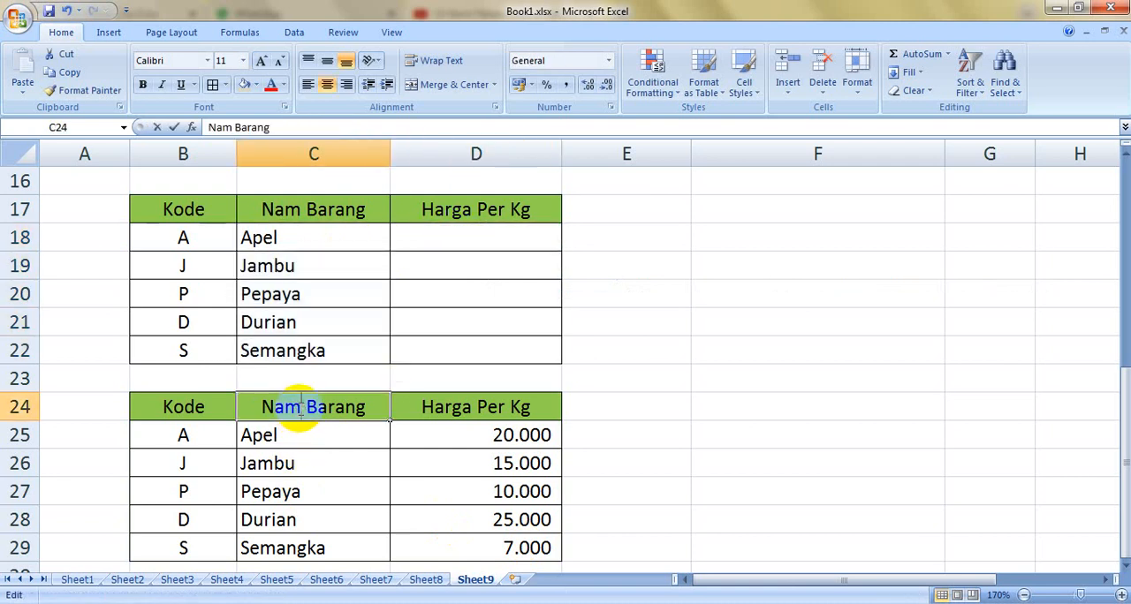
type("A")
key("Left")
key("BackSpace")
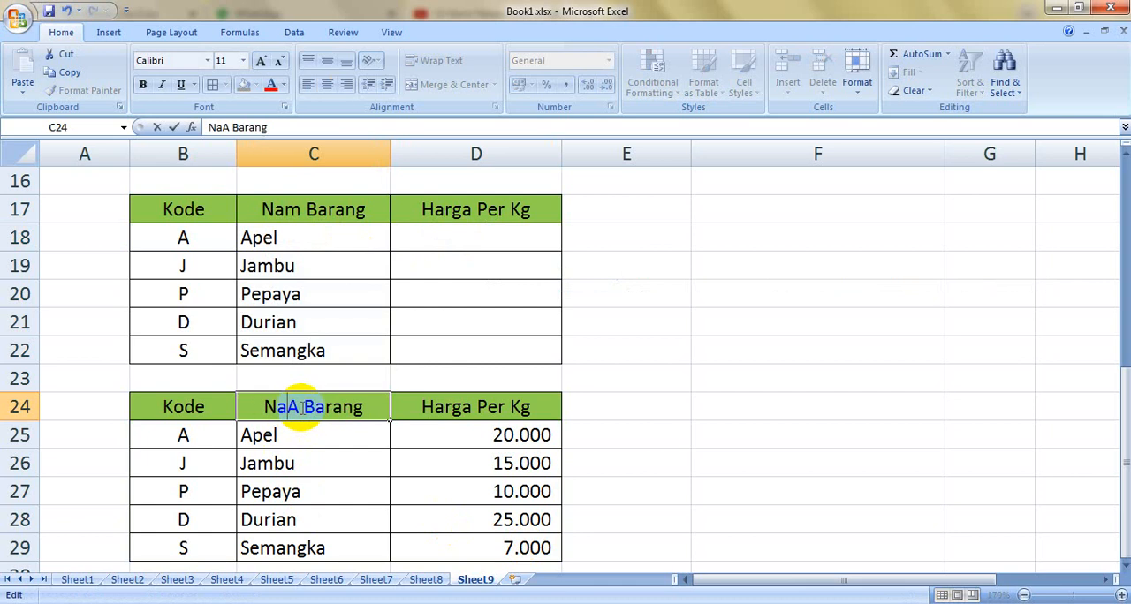
type("a")
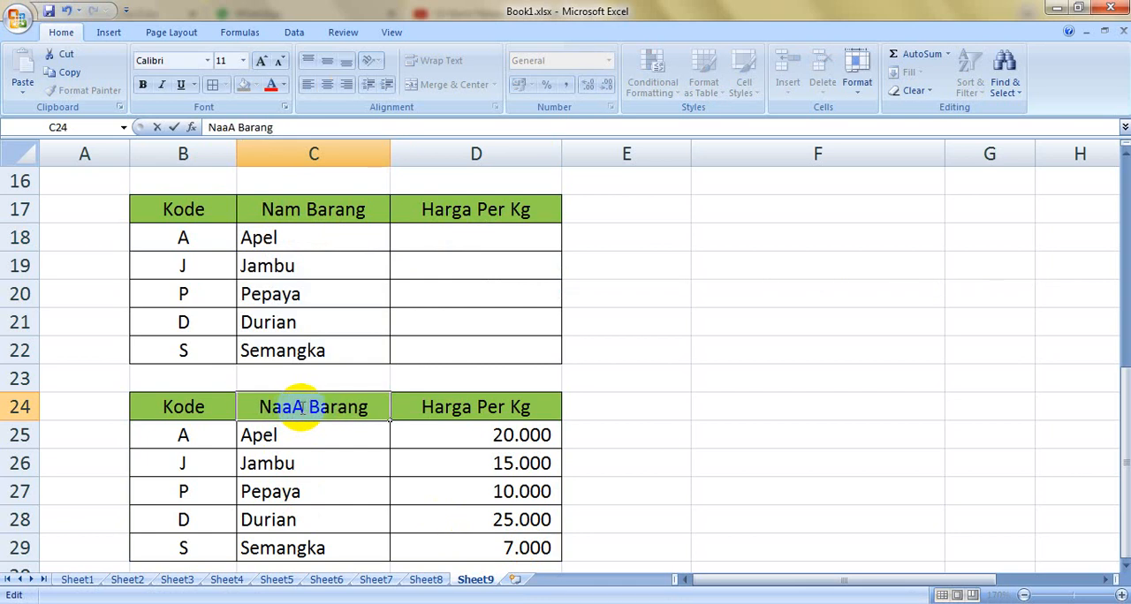
key("Delete")
key("BackSpace")
type("ma")
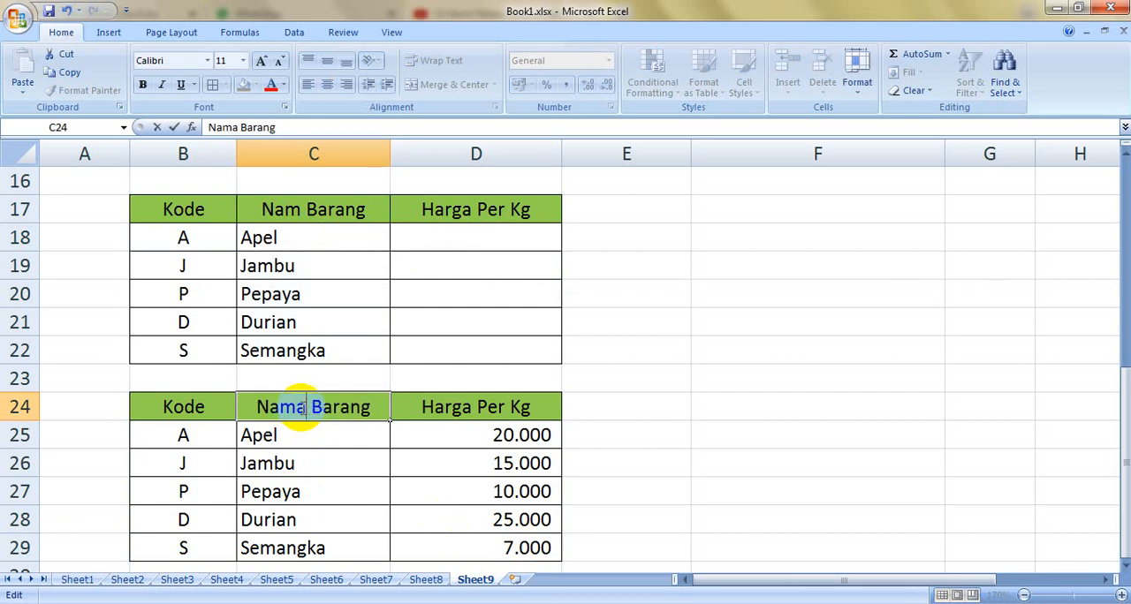
Step: Enter a VLOOKUP formula in D18 that looks up B18 in B25:D29, with column index 3 and range lookup 0
left_click(516, 247)
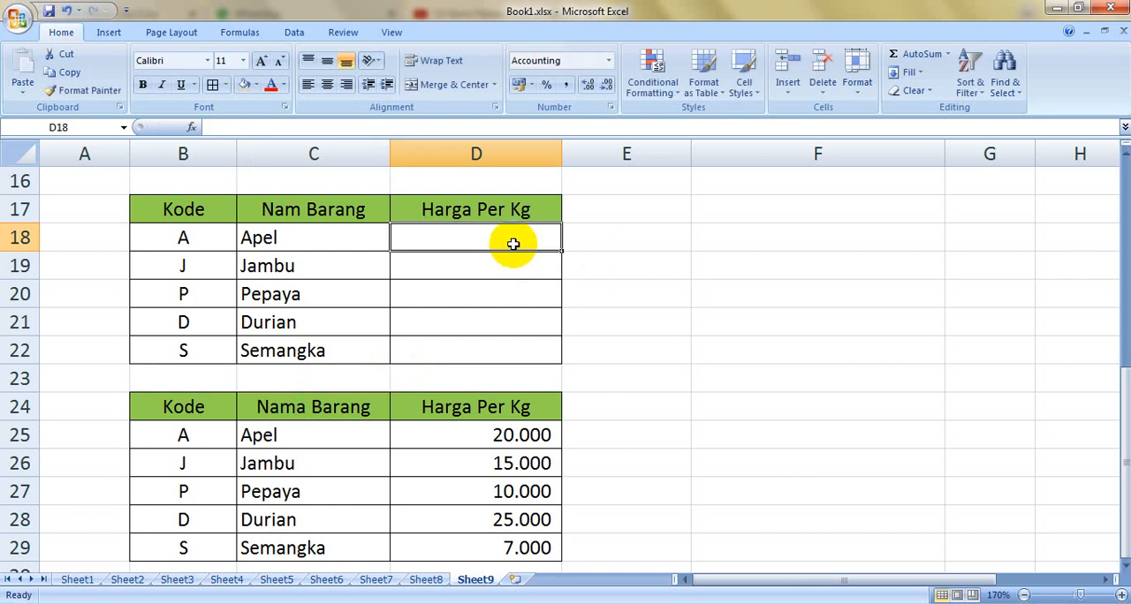
type("=v")
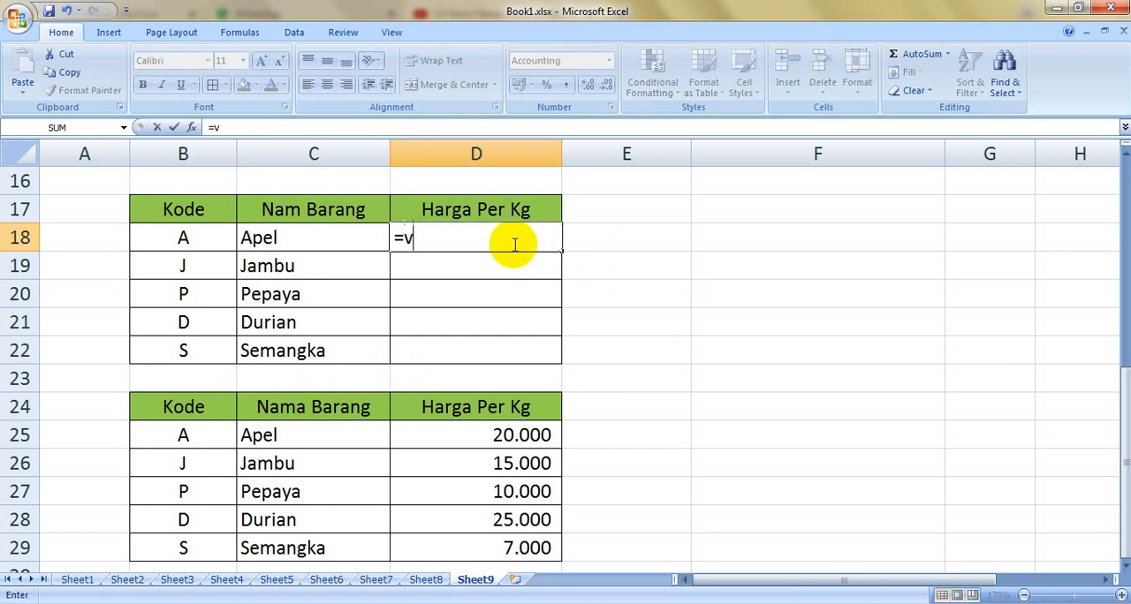
type("lookup(")
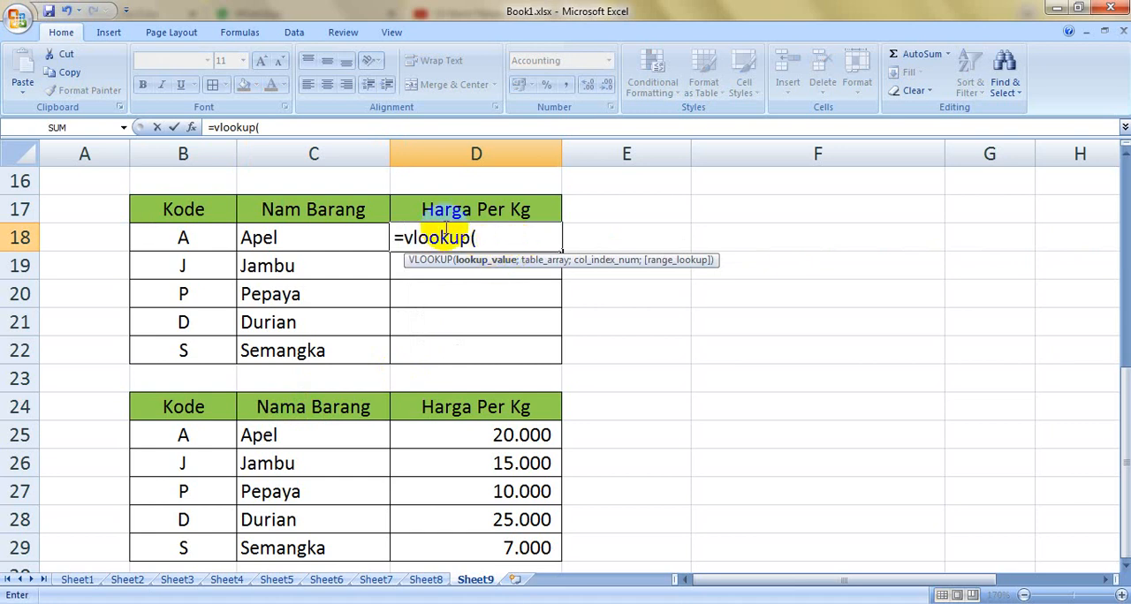
left_click(212, 238)
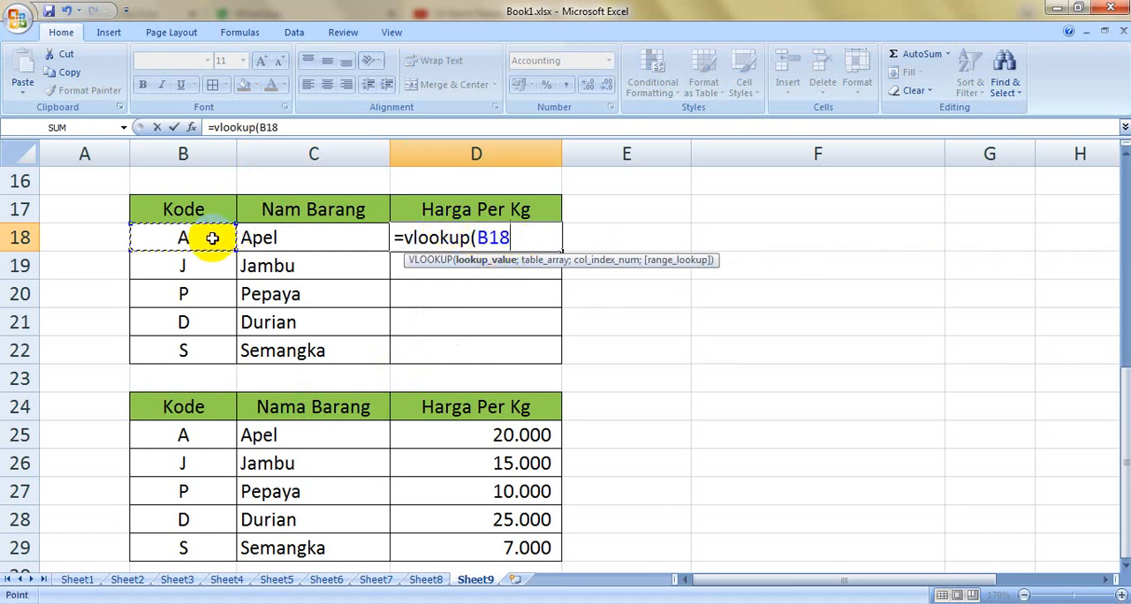
type(";")
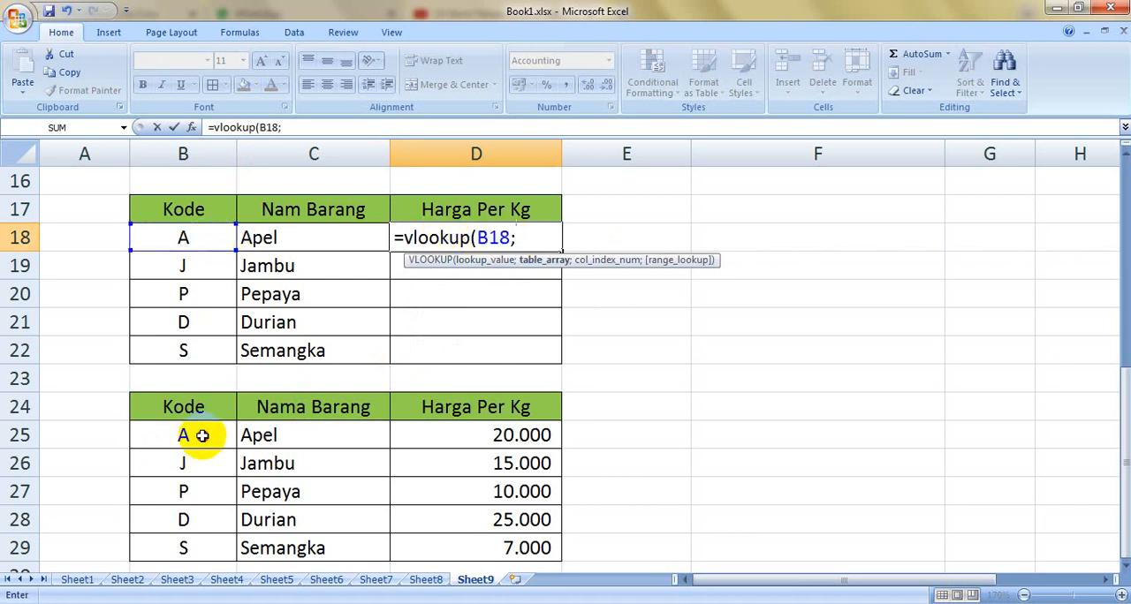
left_click_drag(220, 435, 495, 559)
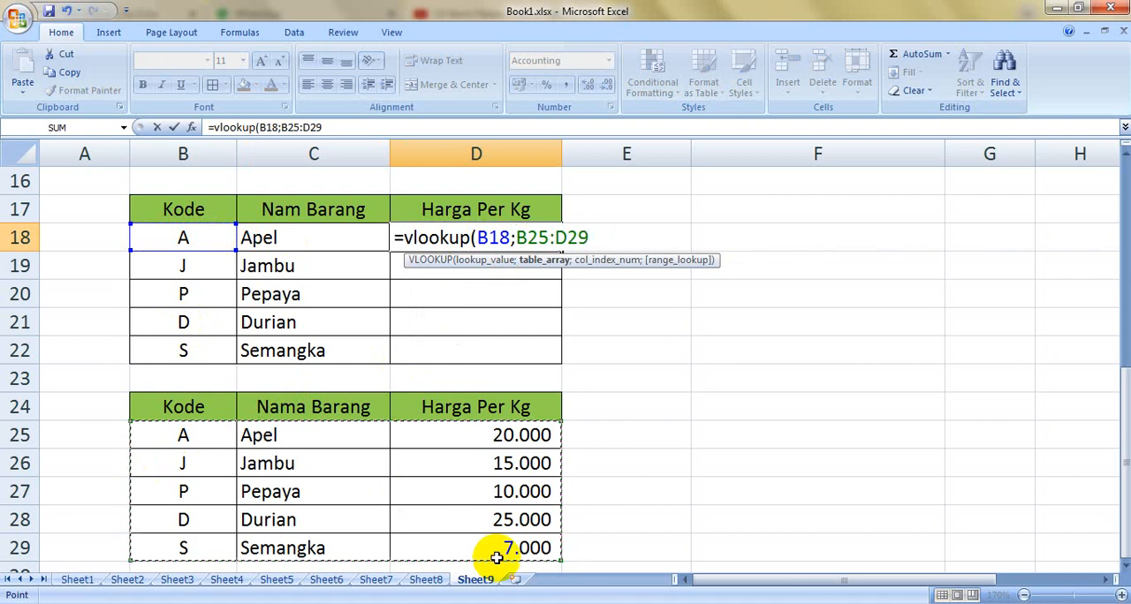
type(";")
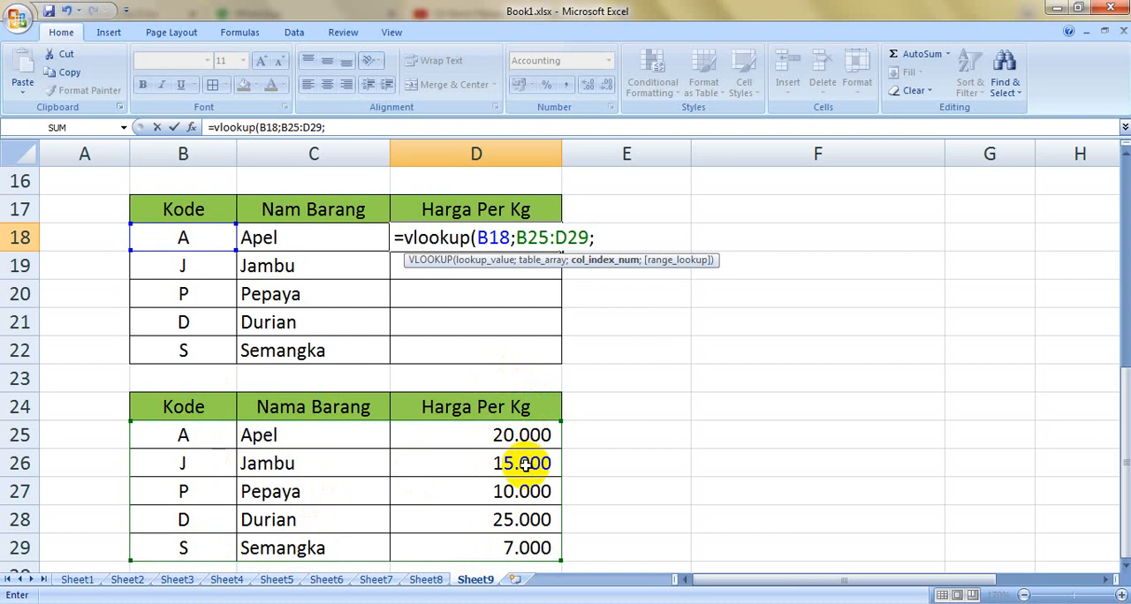
type("3;0")
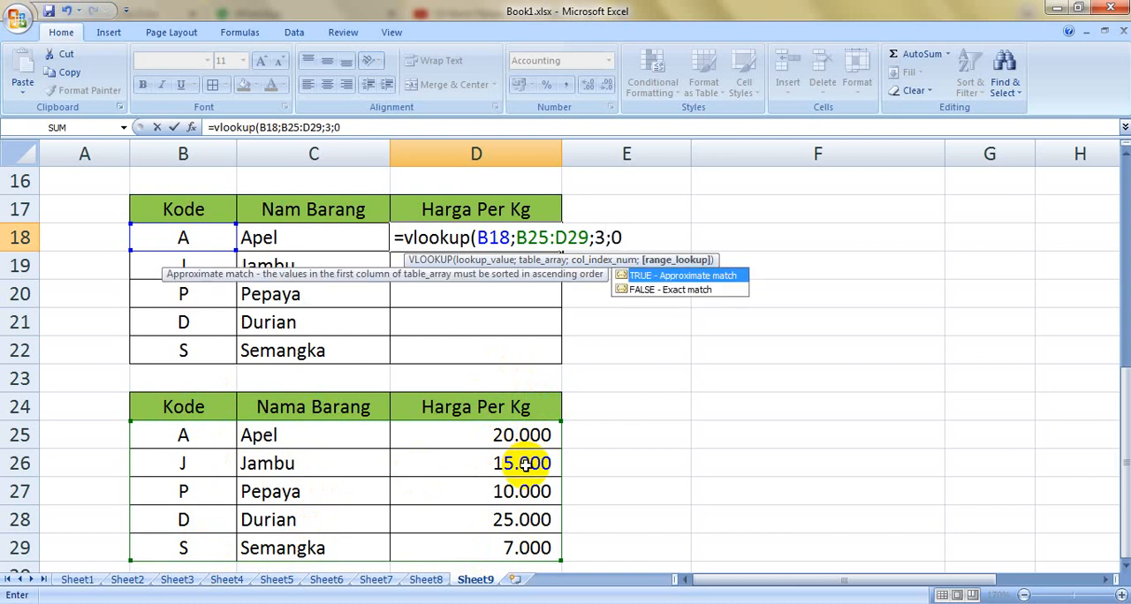
key("Return")
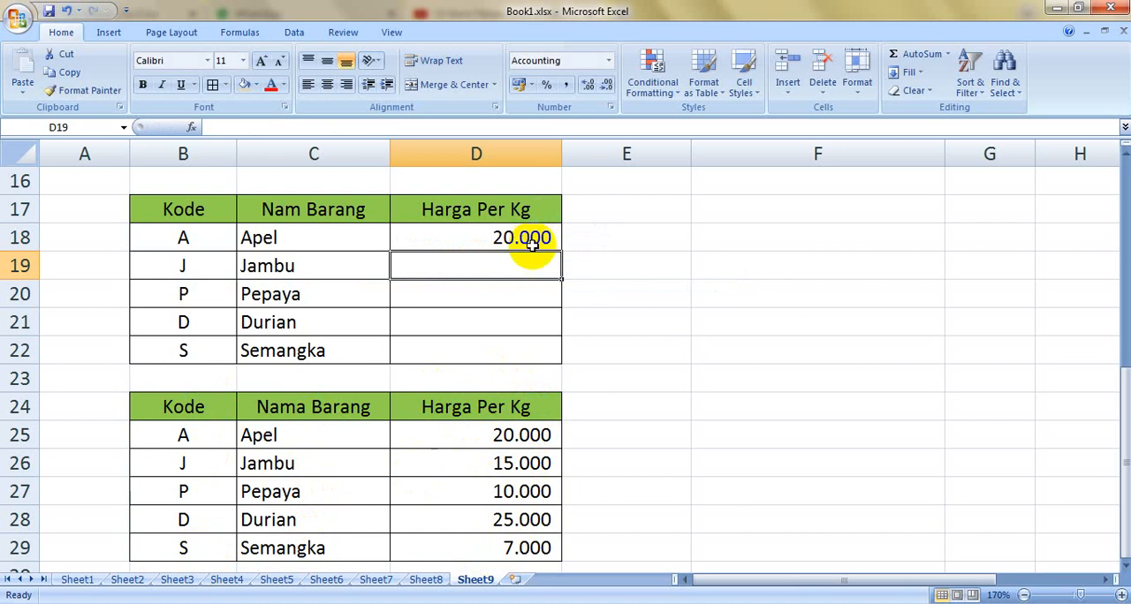
Step: Copy the Harga Per Kg VLOOKUP formula from D18 down through D22
left_click(532, 240)
double_click(561, 251)
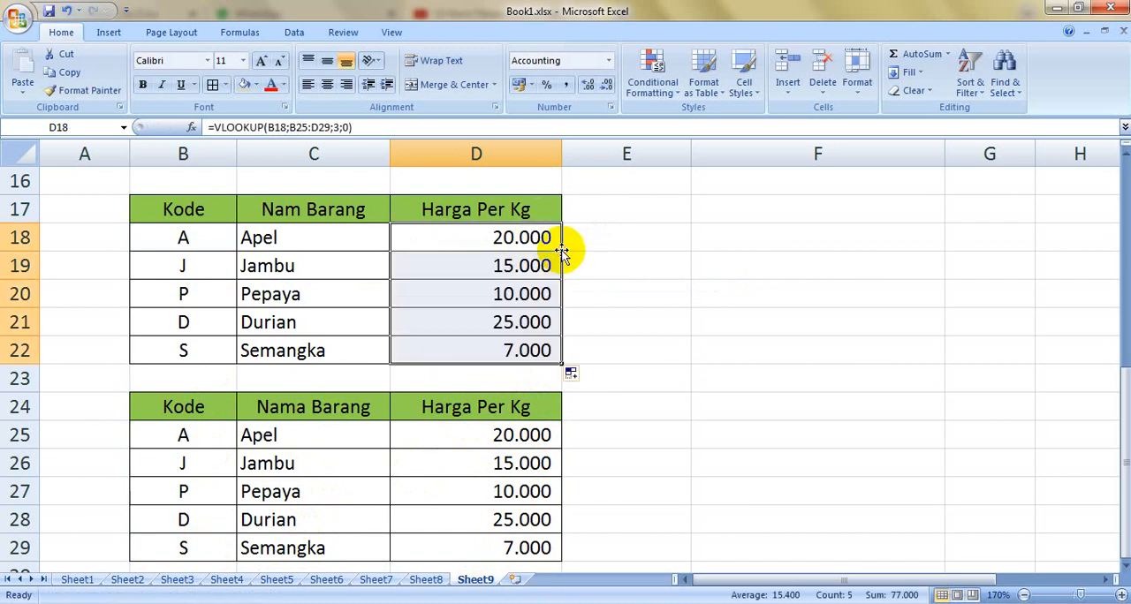
left_click(650, 287)
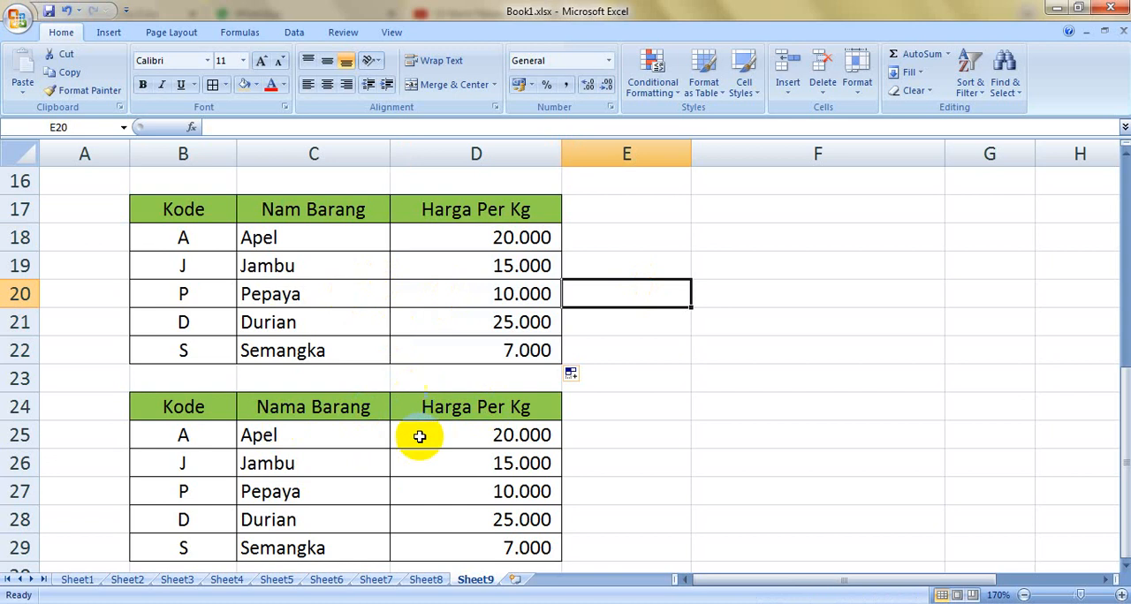
left_click_drag(1119, 411, 1119, 159)
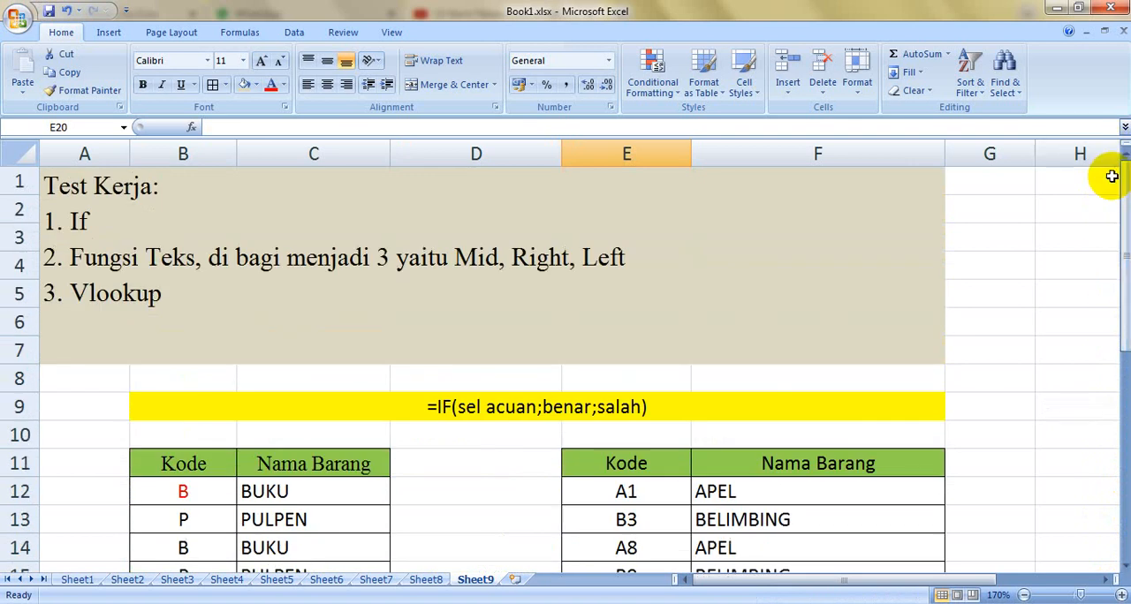